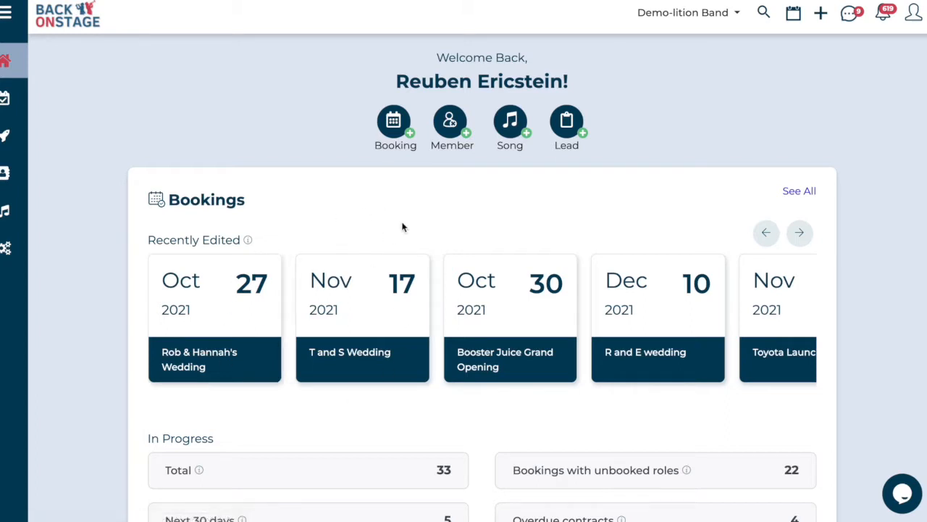
Step: Review the dashboard's recently edited bookings and the In Progress booking figures
scroll(403, 227, "down", 1)
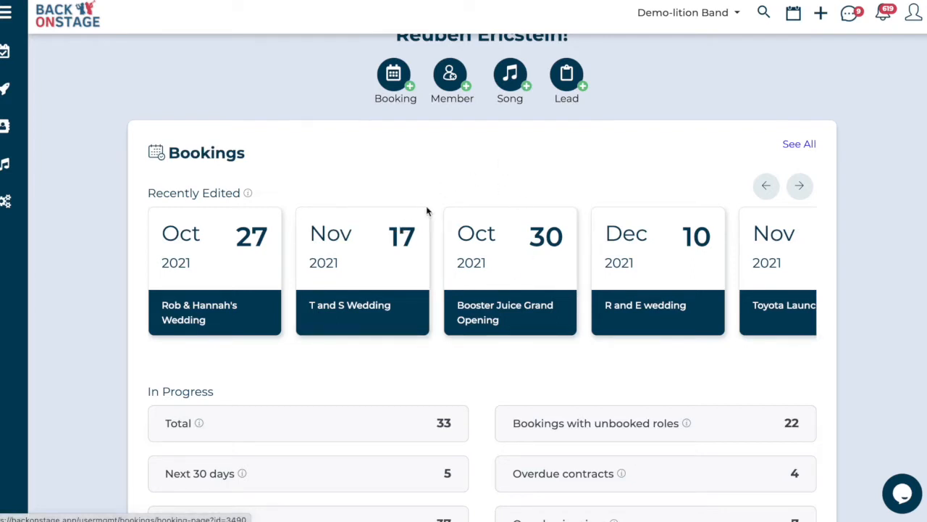
scroll(436, 181, "down", 3)
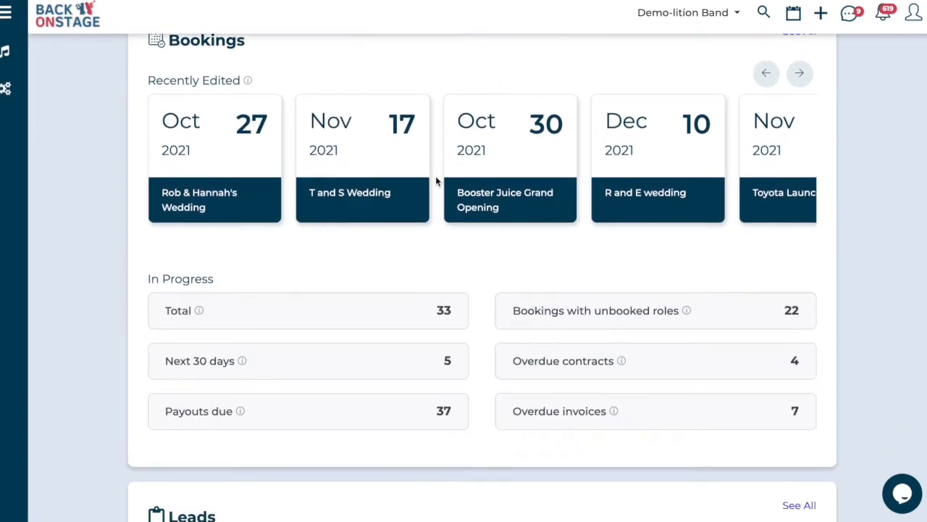
scroll(482, 261, "down", 1)
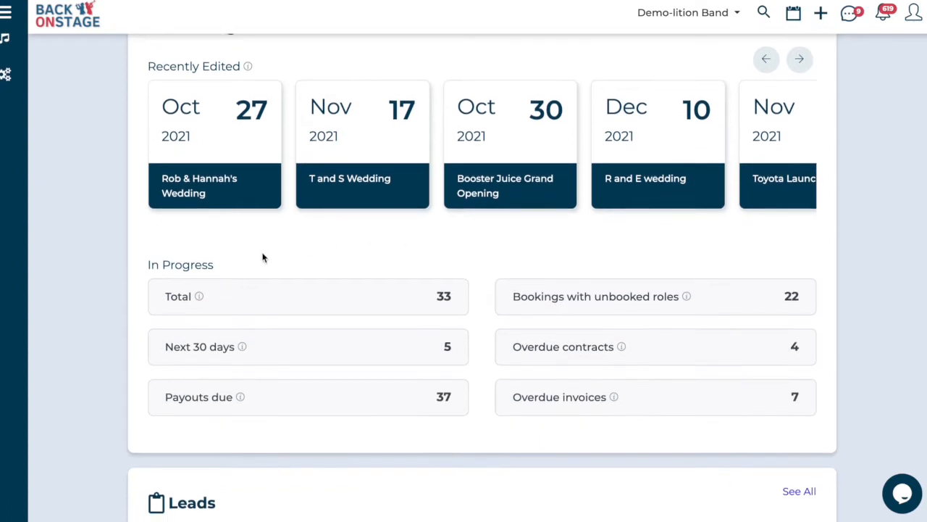
left_click_drag(148, 268, 214, 266)
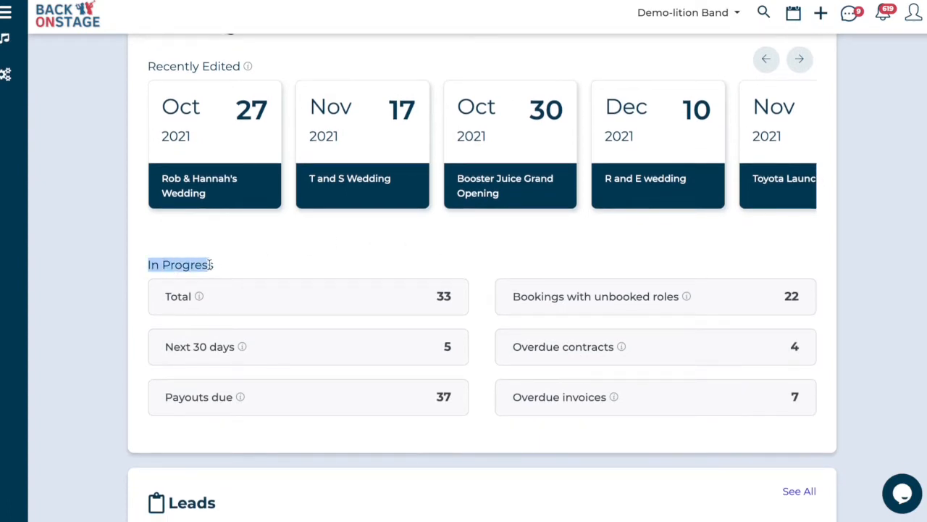
left_click(316, 246)
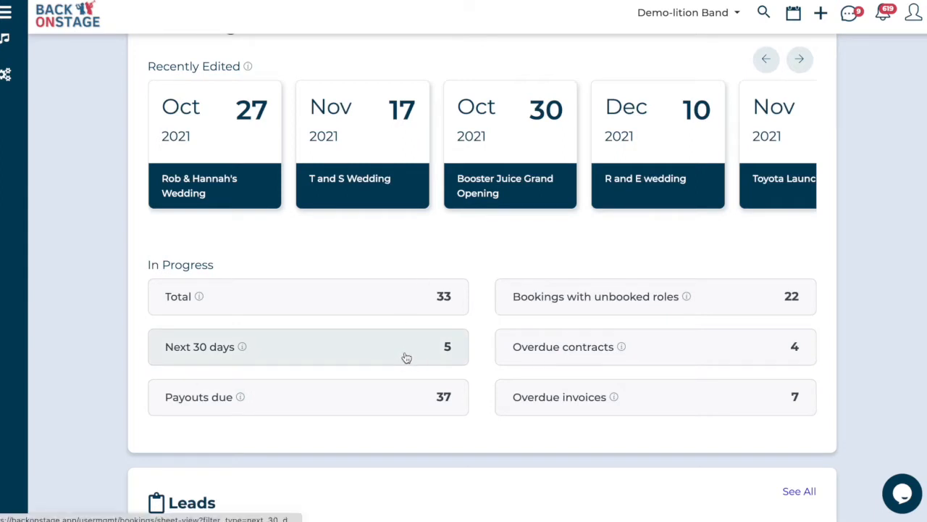
Step: Open the list of payouts due from the In Progress figures, look through it and close it
left_click(405, 404)
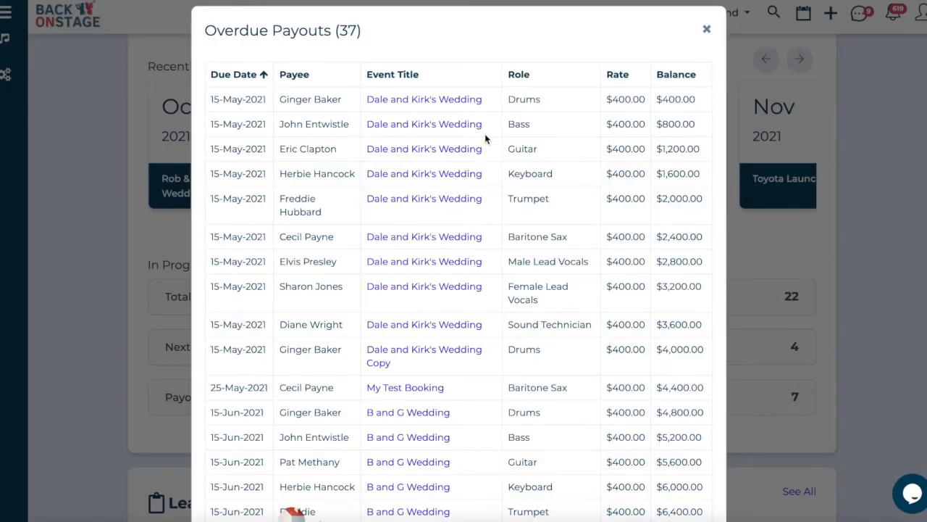
scroll(485, 139, "down", 3)
scroll(485, 134, "up", 3)
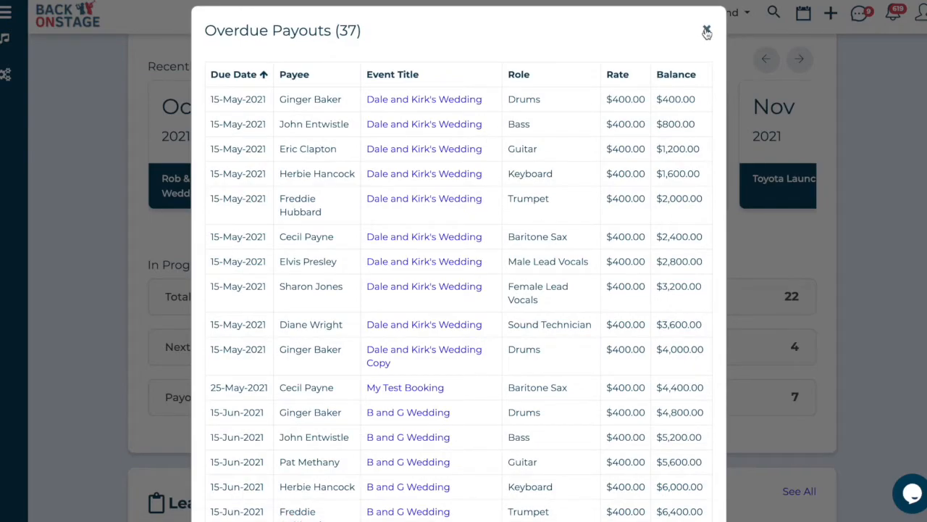
left_click(705, 31)
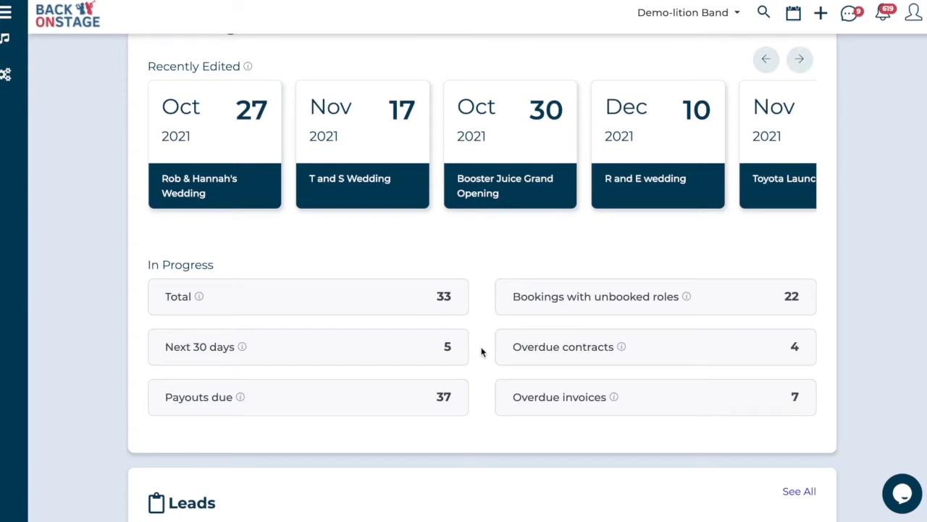
Step: Open the leads that require action from the dashboard's Leads section
scroll(482, 353, "down", 1)
scroll(482, 352, "down", 3)
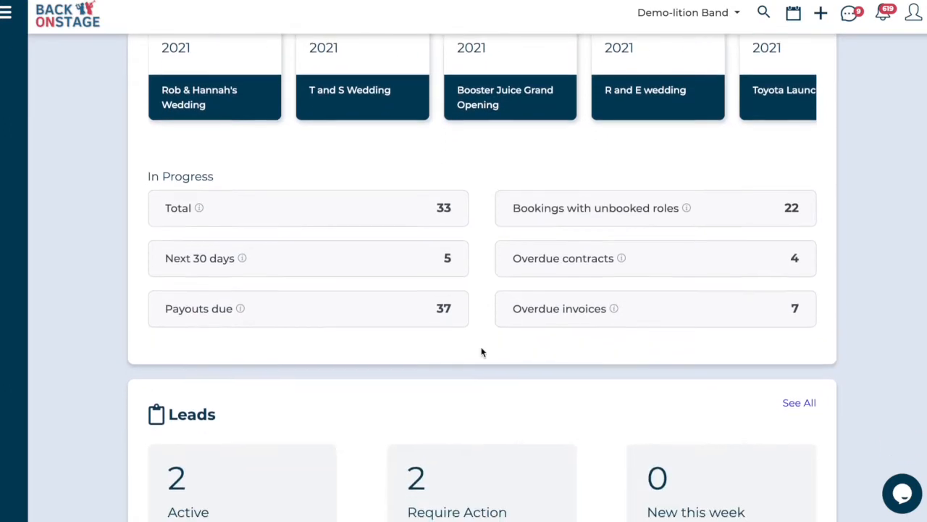
scroll(451, 314, "down", 1)
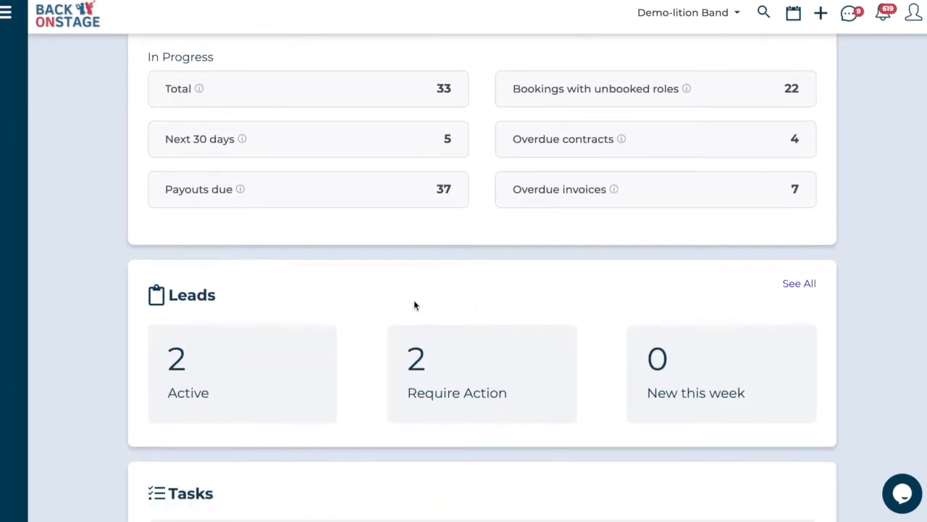
scroll(395, 291, "down", 1)
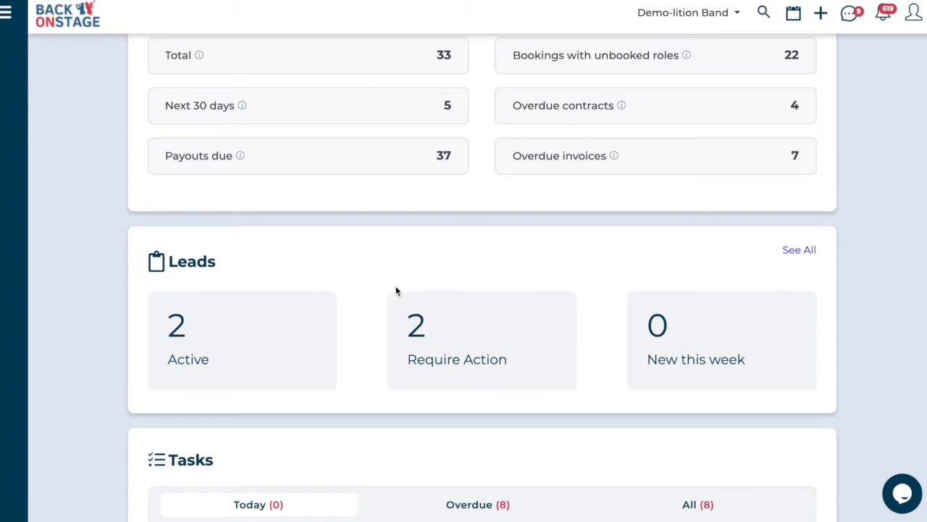
left_click(467, 367)
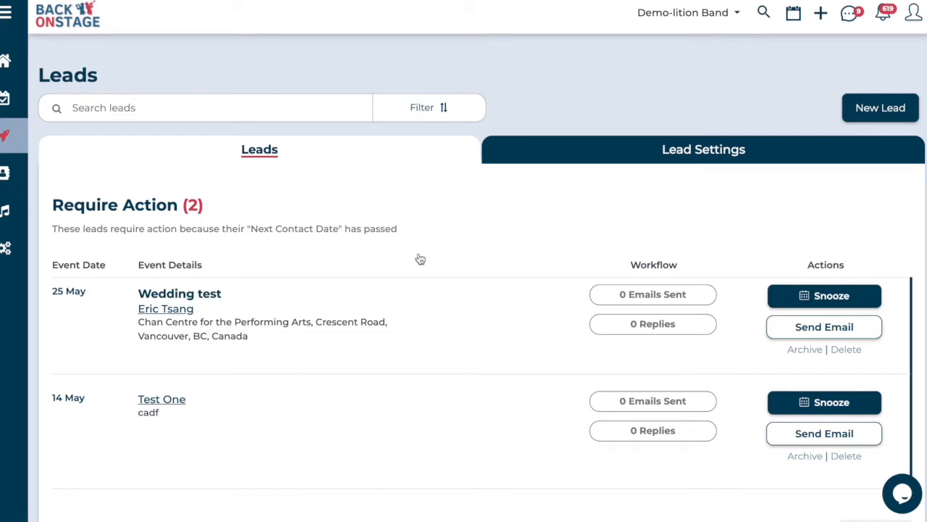
Step: Open the Lead Settings and review the lead form questions and the share and publish options
left_click(704, 161)
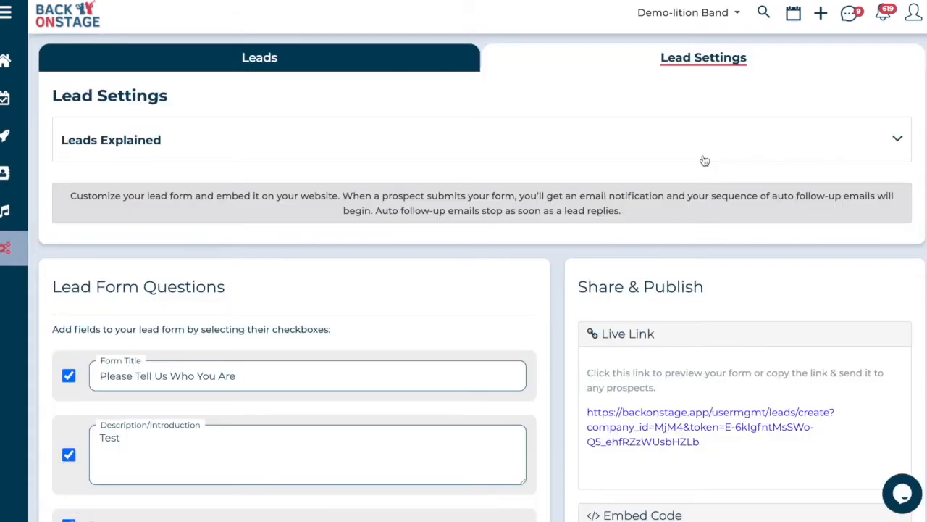
scroll(549, 257, "down", 2)
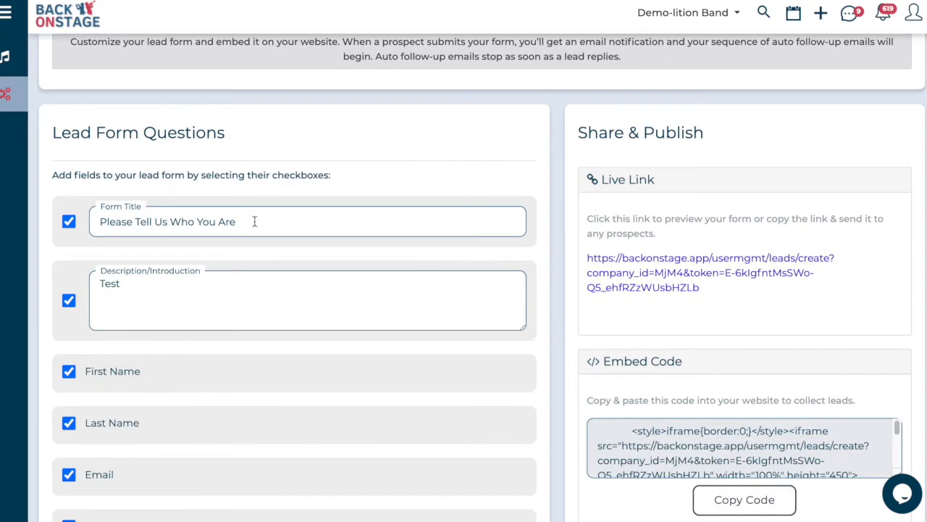
scroll(511, 147, "down", 1)
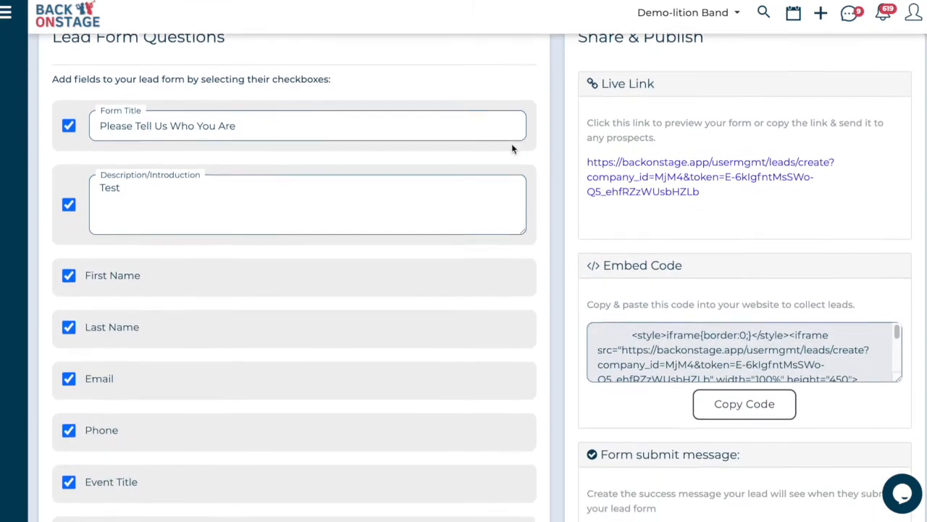
scroll(511, 143, "down", 1)
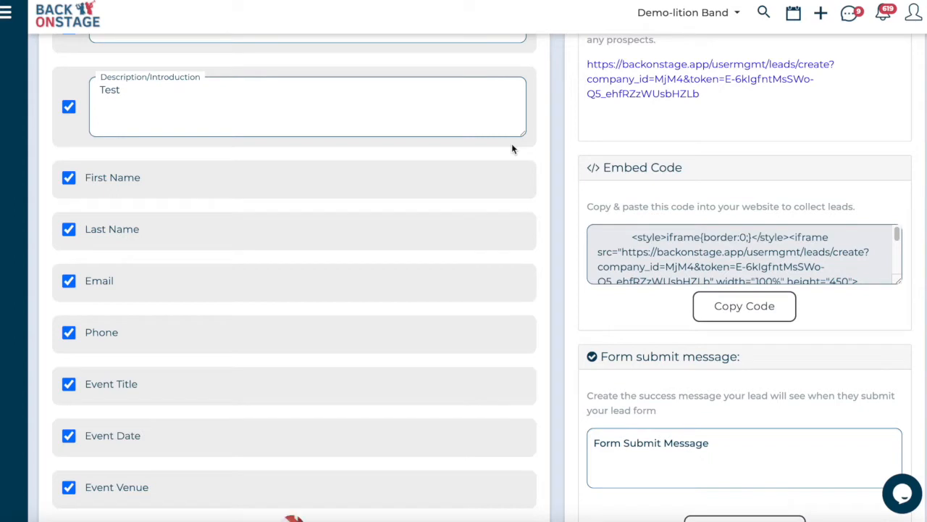
scroll(511, 149, "down", 1)
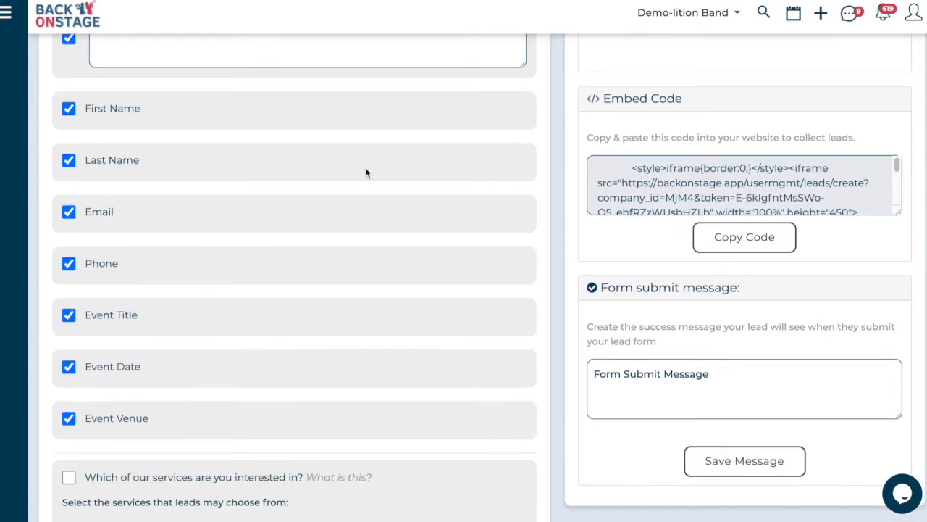
scroll(366, 196, "down", 2)
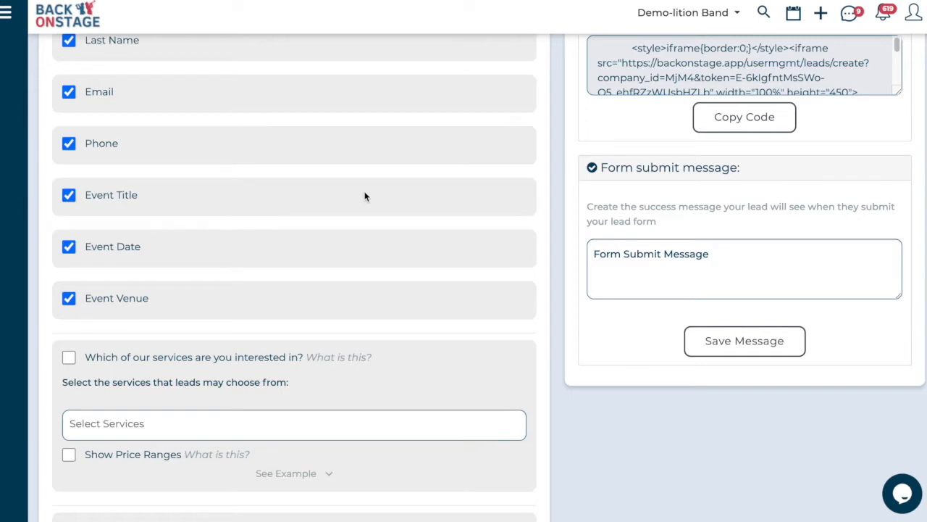
Step: Examine the Auto Follow-Up Emails settings, including Email #1's subject, message, attachments and send delay
scroll(364, 196, "down", 8)
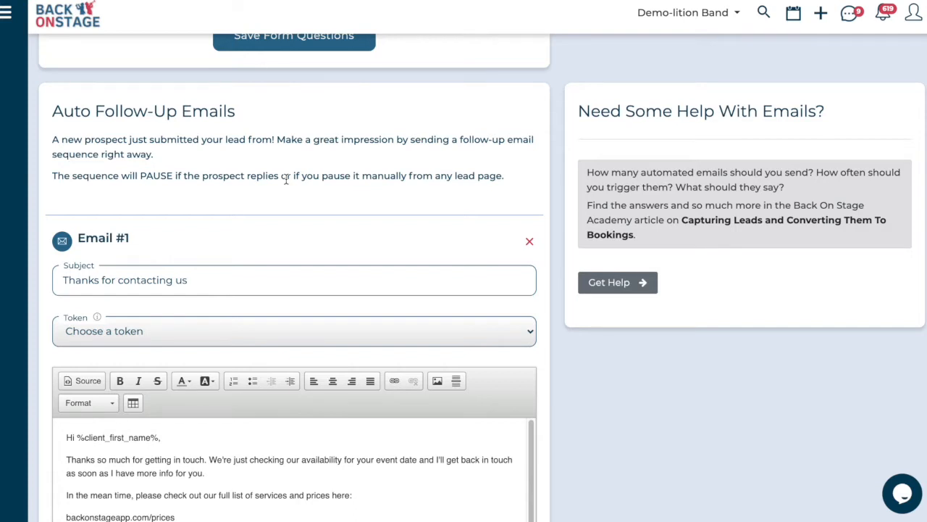
scroll(286, 179, "down", 5)
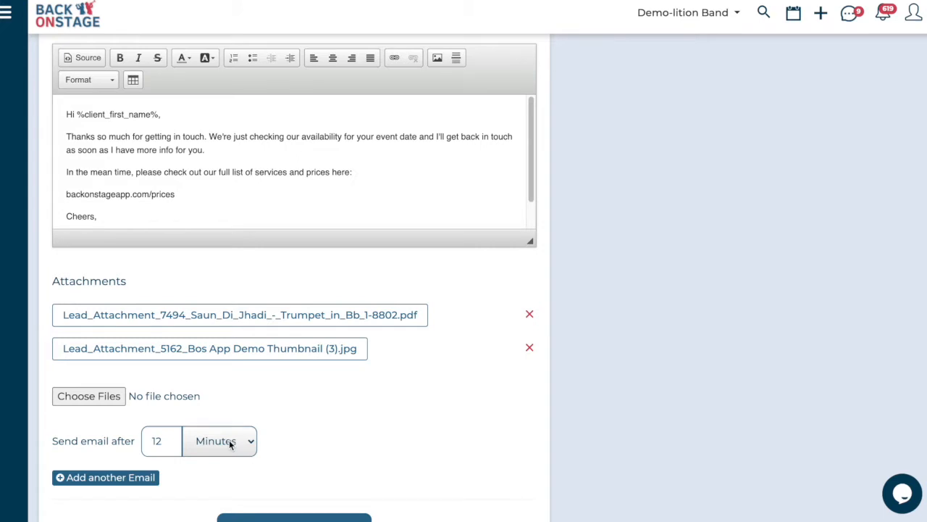
scroll(381, 435, "up", 2)
scroll(380, 435, "up", 1)
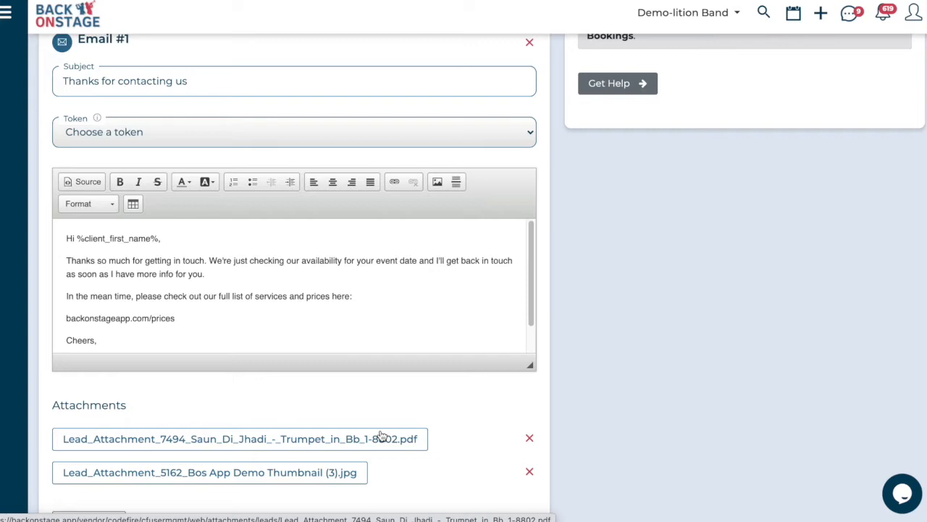
scroll(593, 393, "up", 1)
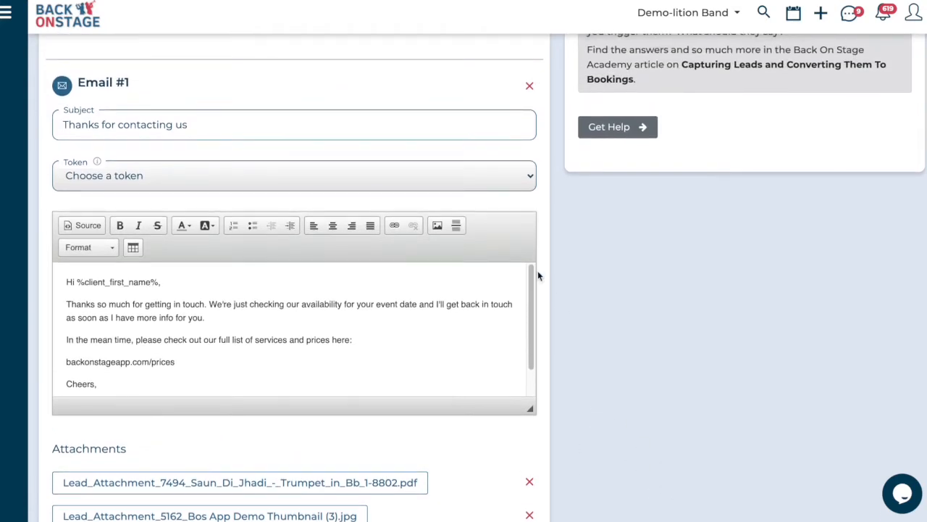
scroll(550, 245, "up", 4)
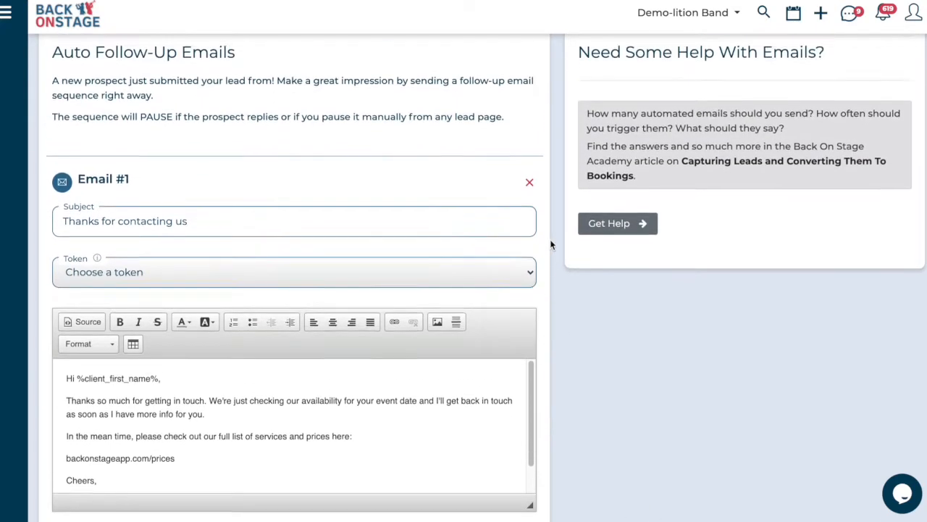
scroll(550, 245, "up", 1)
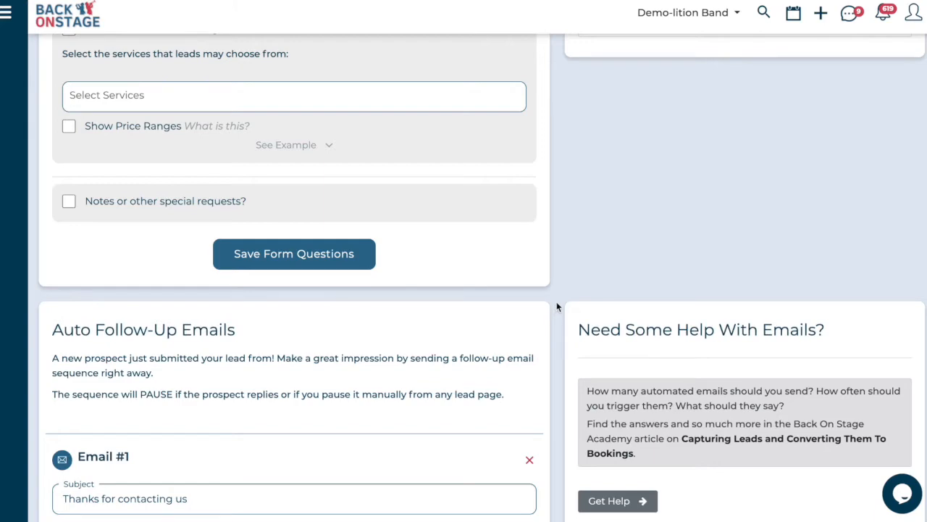
scroll(556, 302, "up", 9)
scroll(556, 307, "up", 3)
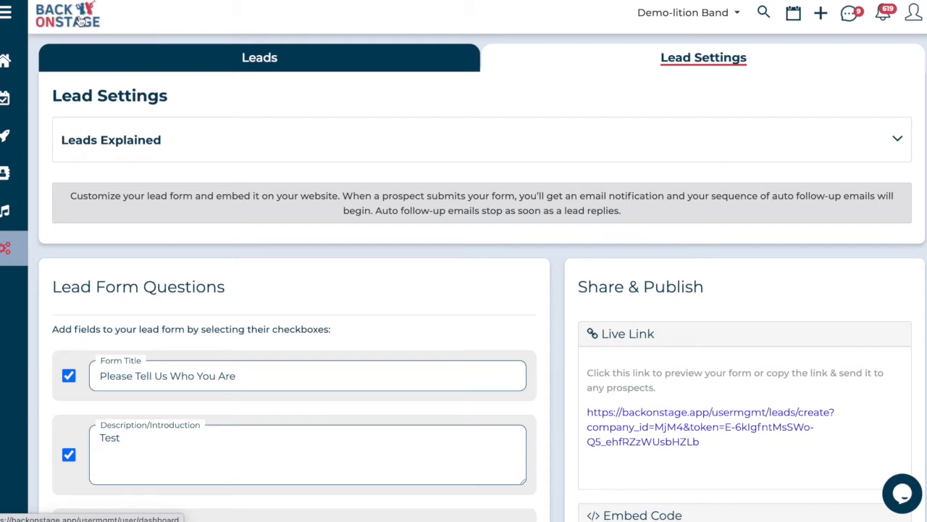
Step: Return to the dashboard, show the overdue tasks and expand the "Pay band members" task's details
left_click(309, 55)
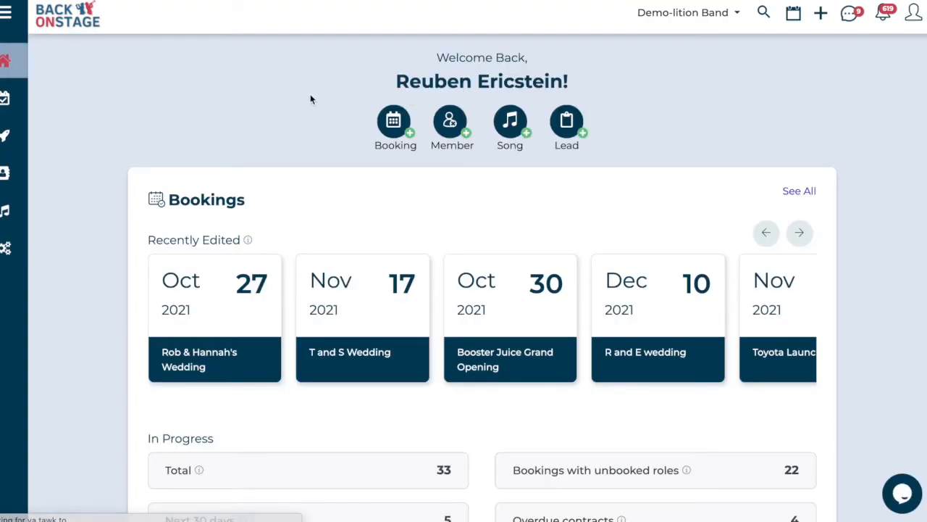
scroll(310, 97, "down", 9)
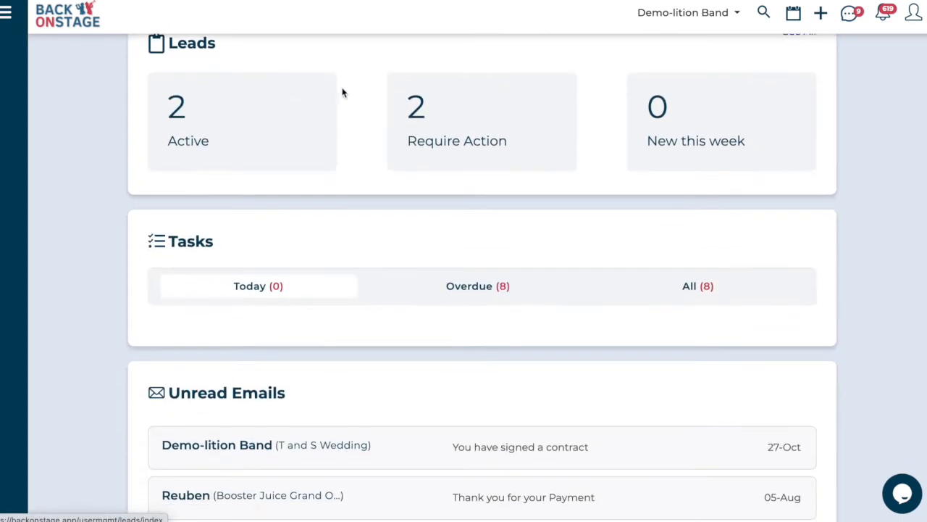
scroll(384, 177, "down", 1)
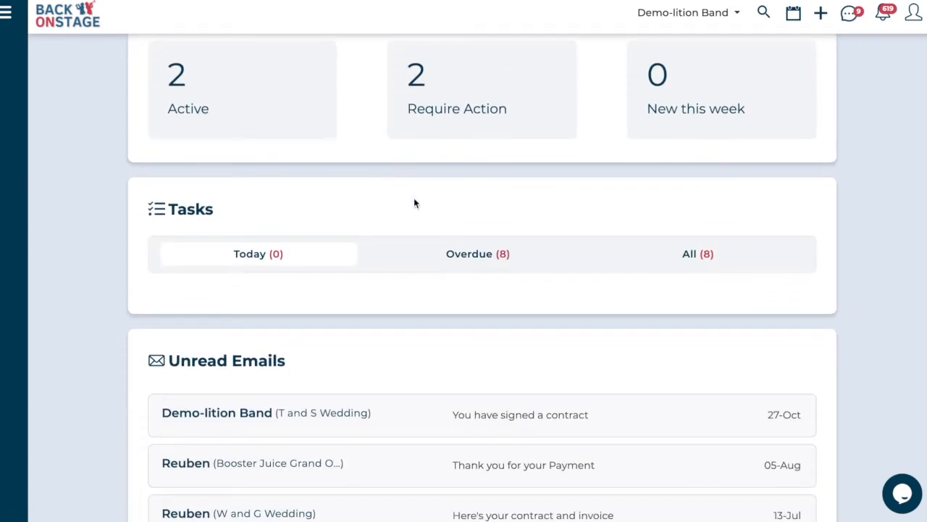
left_click(461, 254)
scroll(449, 228, "down", 1)
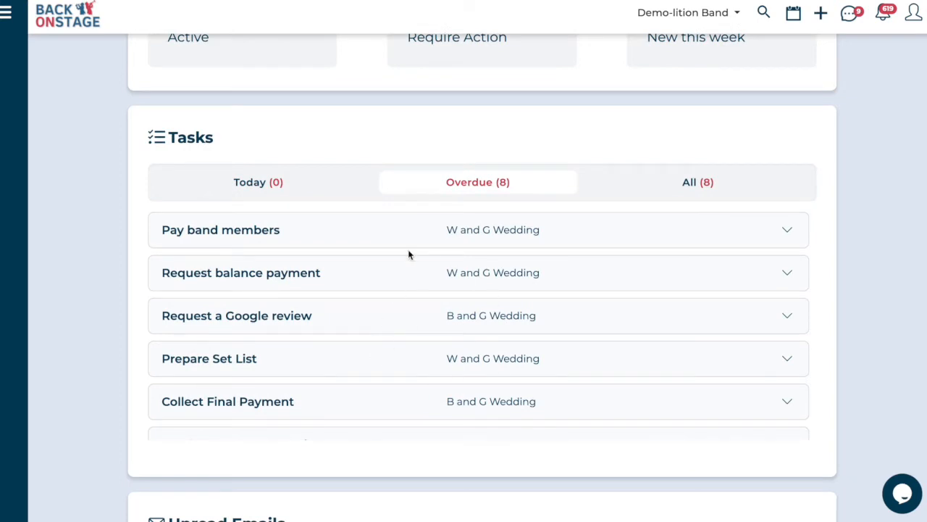
scroll(408, 249, "down", 1)
left_click(412, 228)
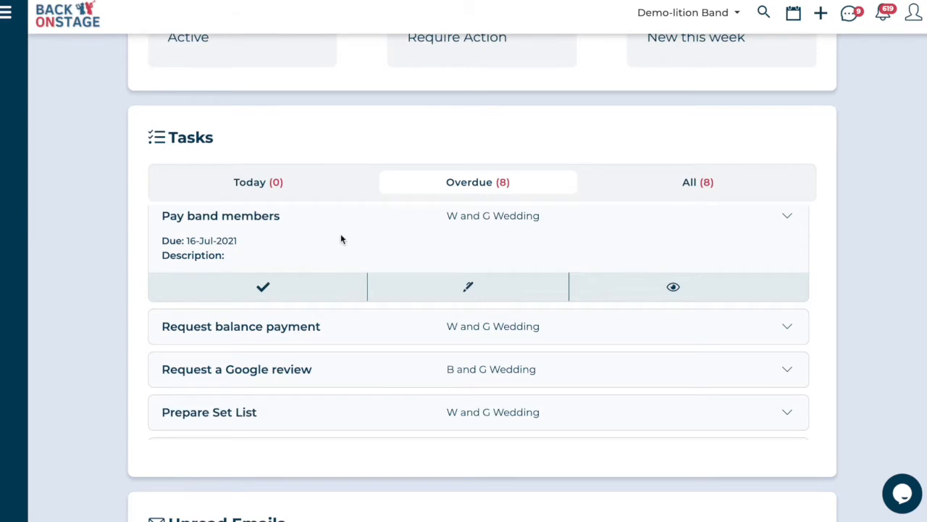
Step: Review the dashboard's unread emails, Income & Expenses chart and client payments to confirm
scroll(135, 221, "down", 5)
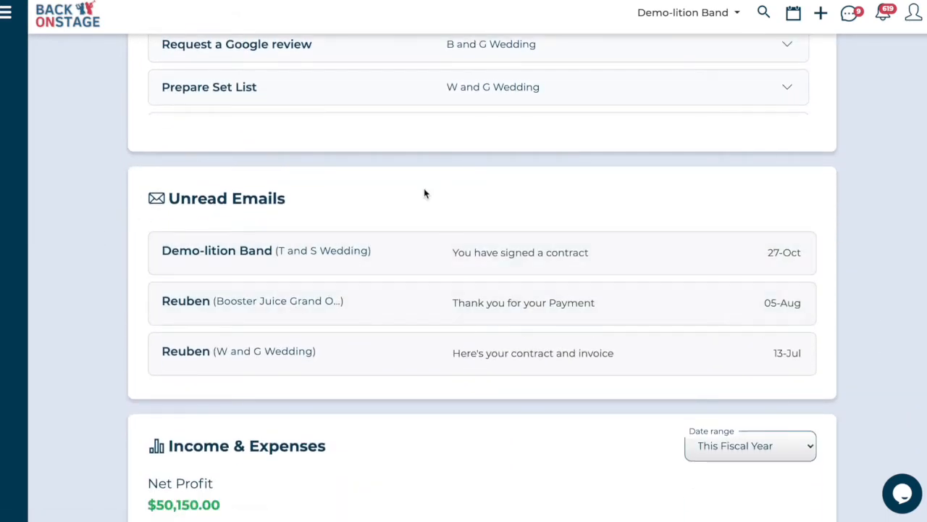
scroll(389, 207, "down", 1)
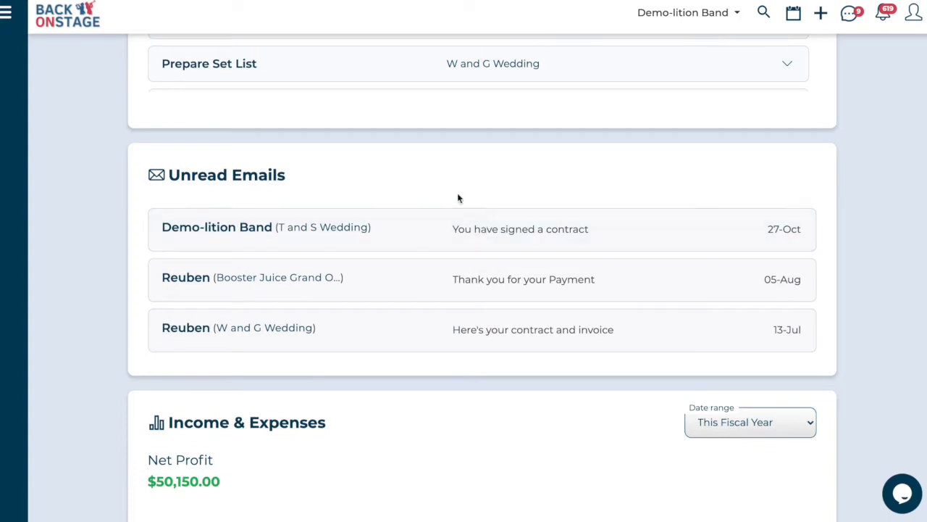
scroll(400, 181, "down", 4)
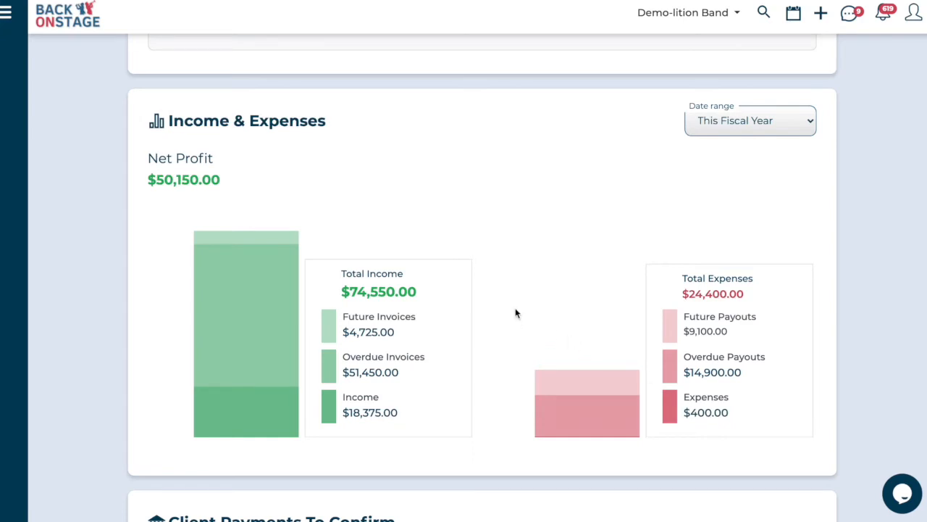
scroll(516, 313, "down", 1)
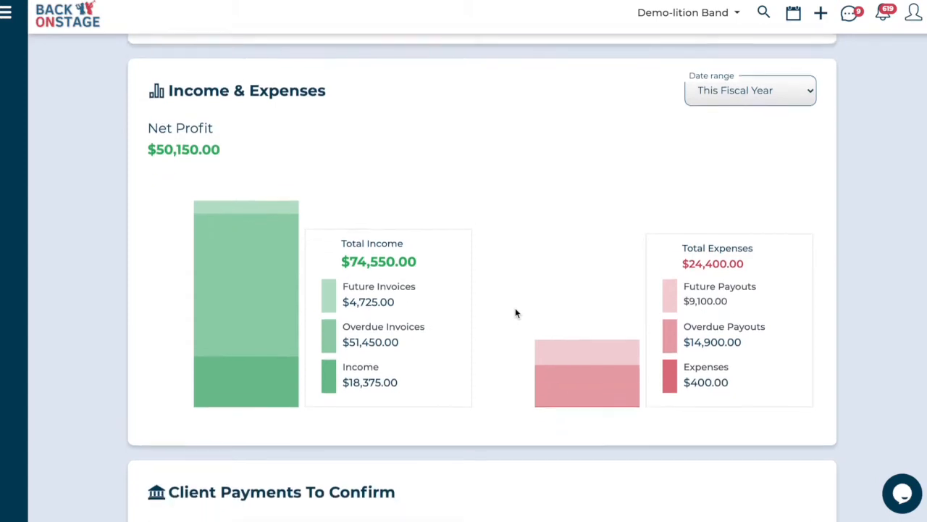
scroll(515, 313, "down", 1)
scroll(516, 313, "down", 1)
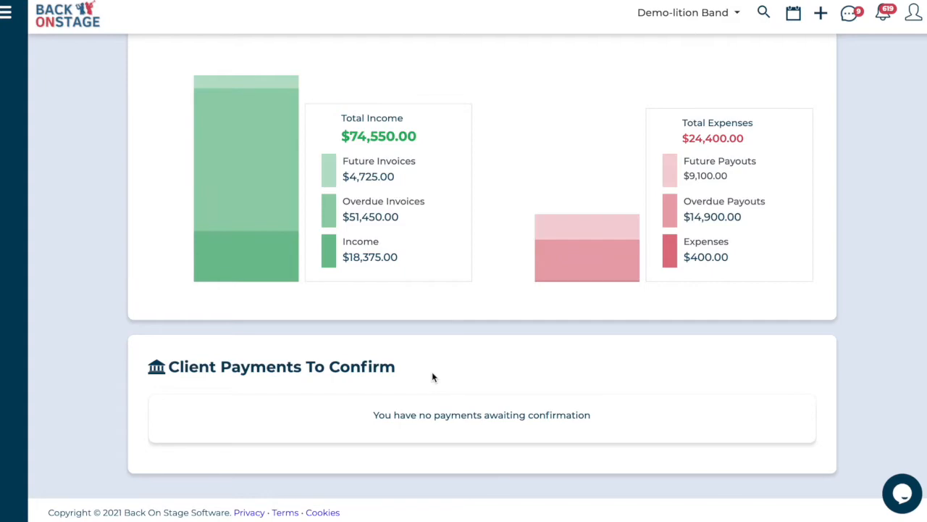
Step: Open the T And S Wedding booking and review its event details, location, schedule, admin notes and finances
scroll(431, 371, "up", 20)
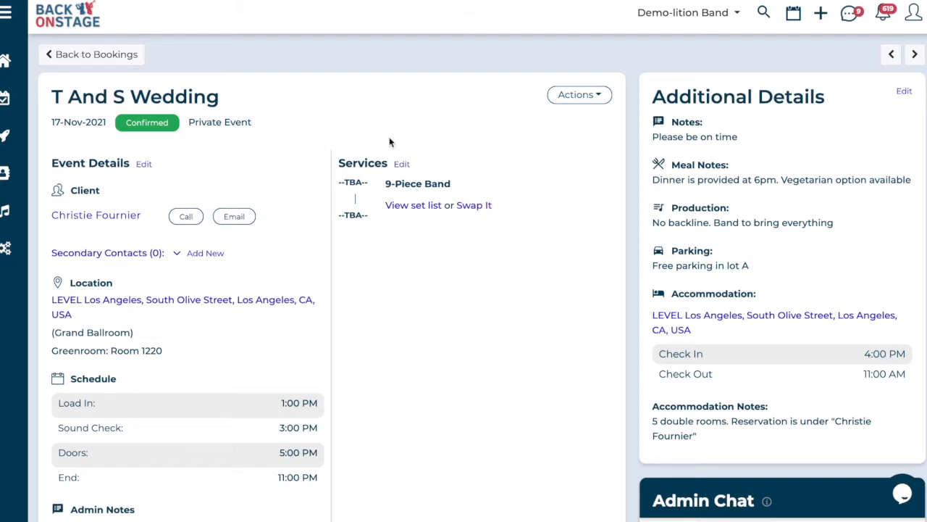
scroll(288, 155, "down", 1)
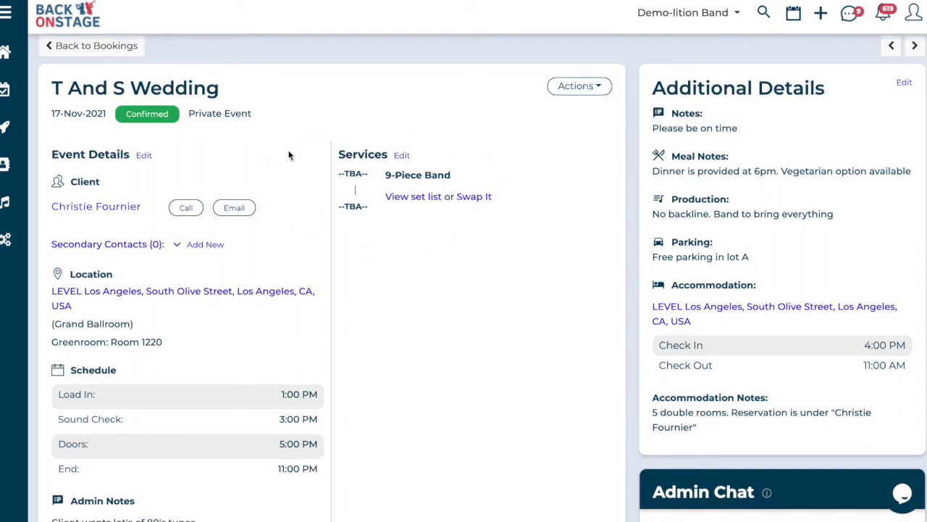
scroll(288, 155, "down", 1)
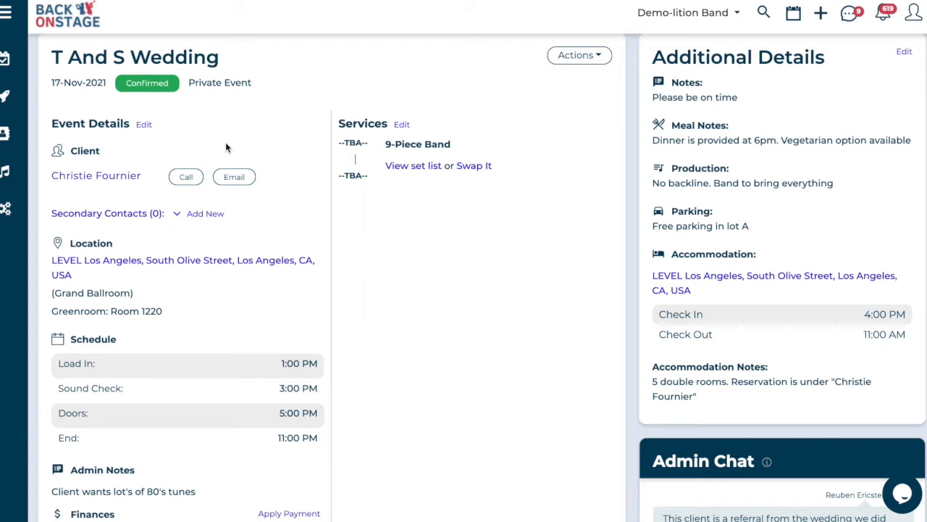
scroll(141, 160, "down", 1)
scroll(132, 213, "down", 4)
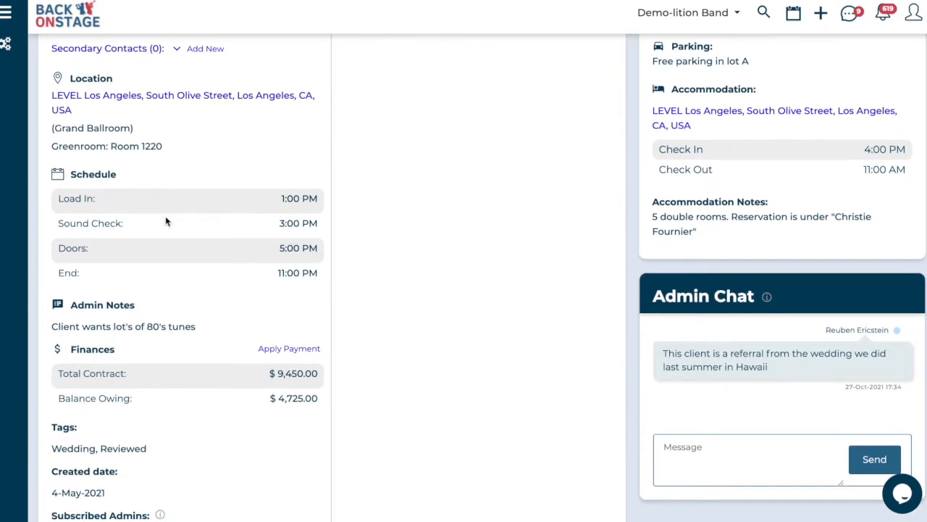
scroll(162, 233, "down", 2)
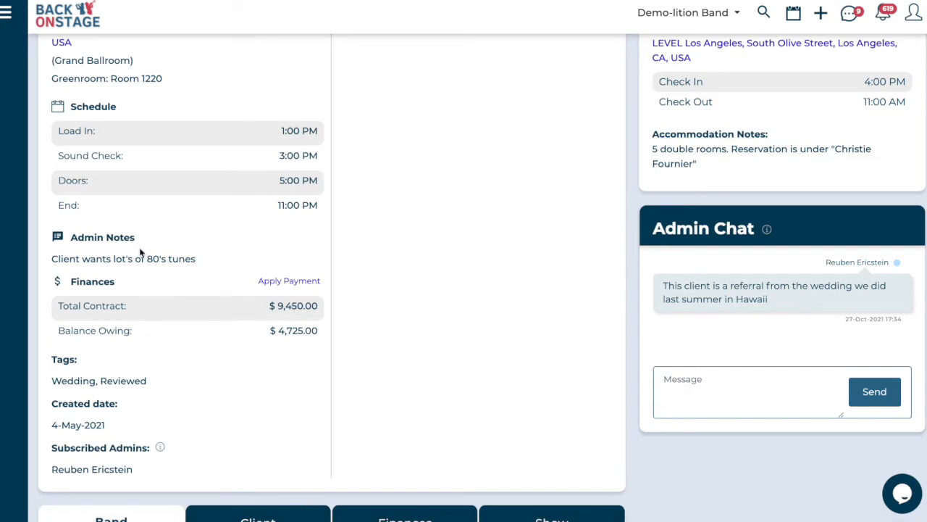
Step: Return to the booking's client contact details and highlight the 9-Piece Band entry under Services
scroll(139, 247, "up", 3)
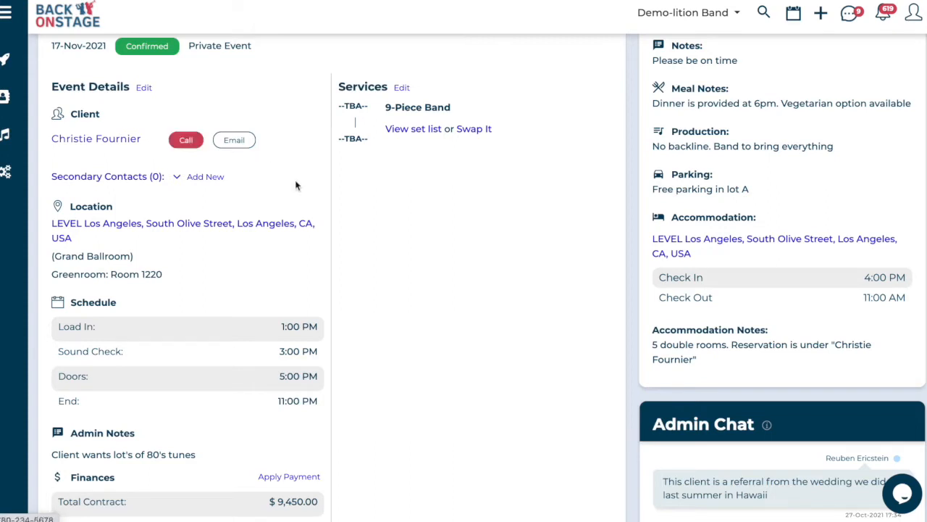
scroll(345, 213, "up", 1)
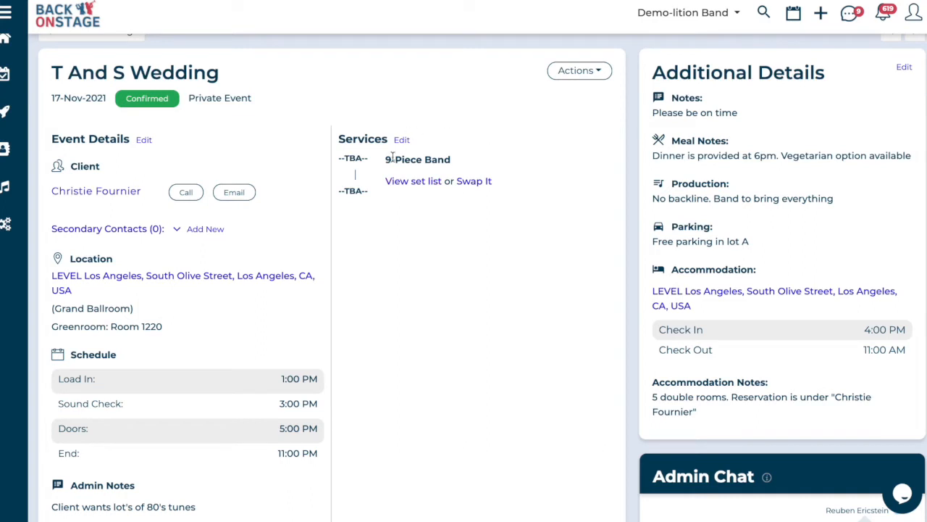
left_click_drag(386, 159, 453, 160)
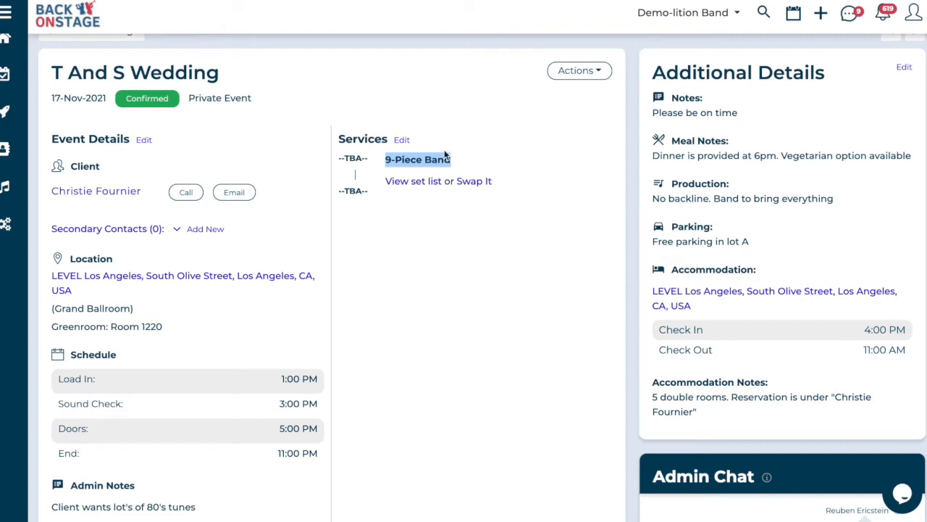
left_click(483, 160)
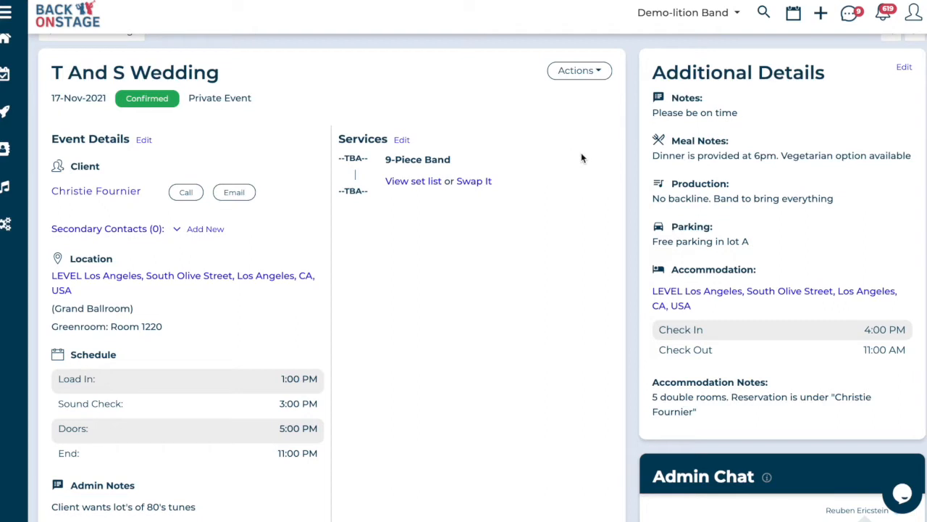
Step: Review the booking's Additional Details and highlight the client referral message in the Admin Chat
scroll(771, 123, "up", 1)
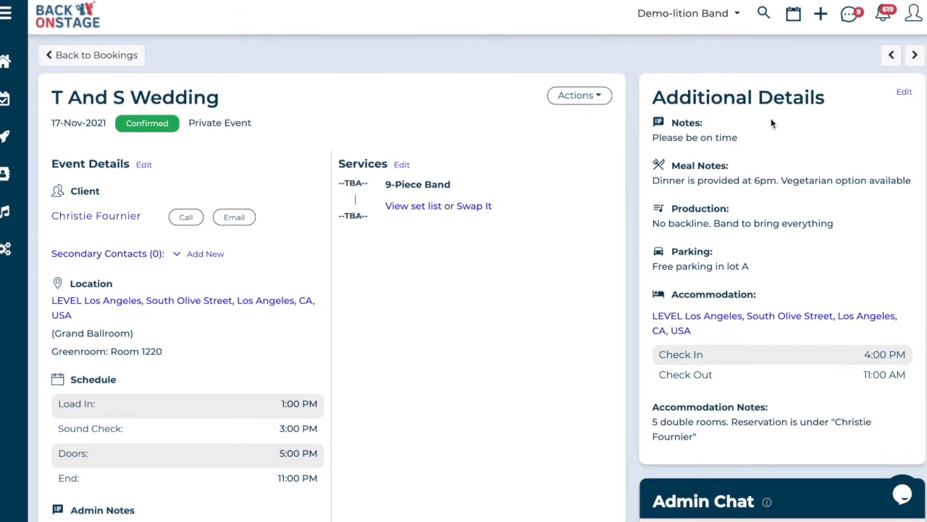
scroll(759, 143, "down", 1)
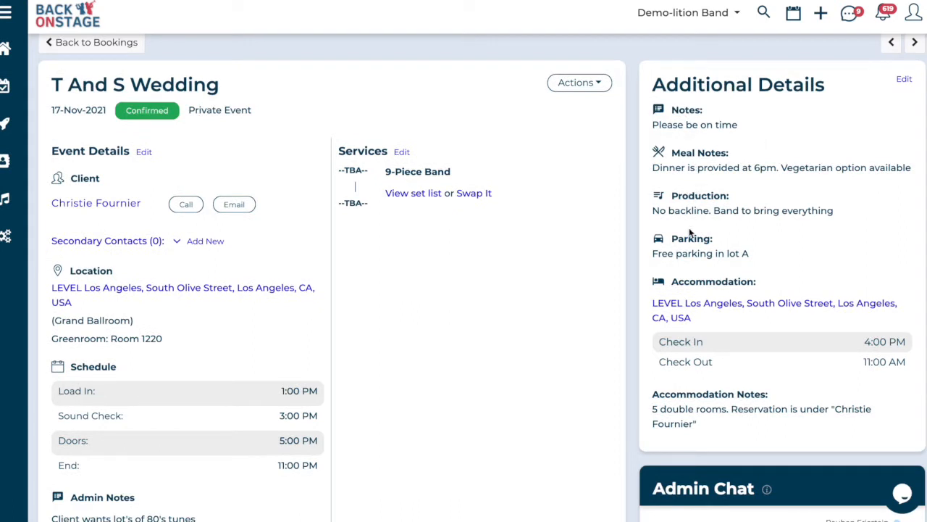
scroll(703, 334, "down", 3)
scroll(650, 275, "down", 1)
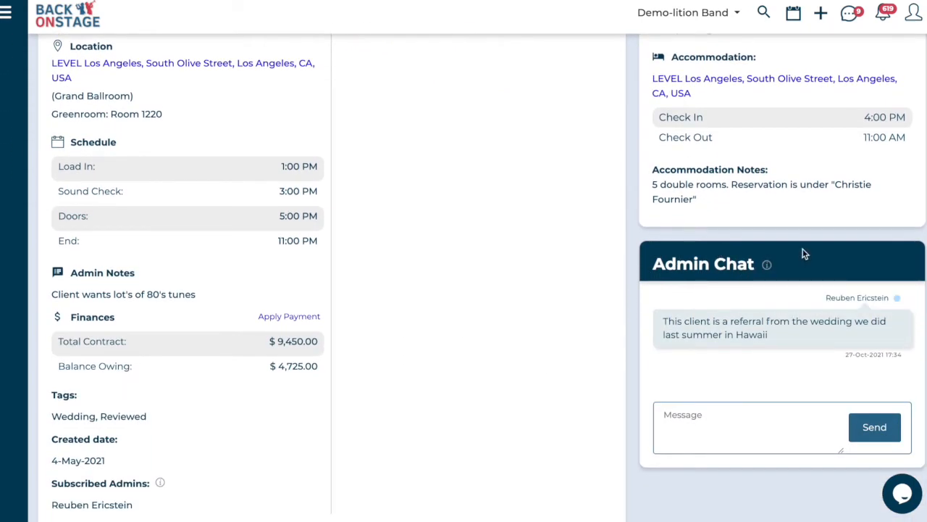
scroll(805, 253, "down", 1)
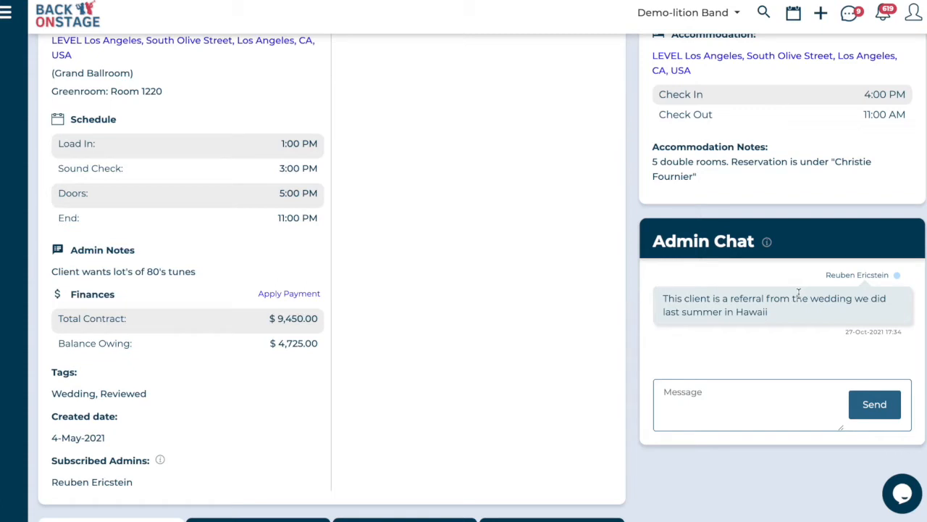
left_click_drag(771, 312, 662, 298)
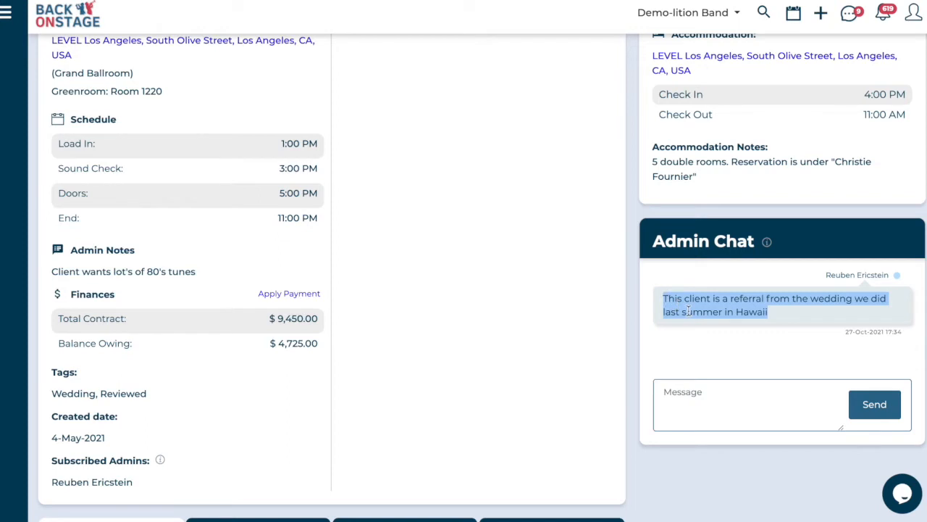
left_click(720, 347)
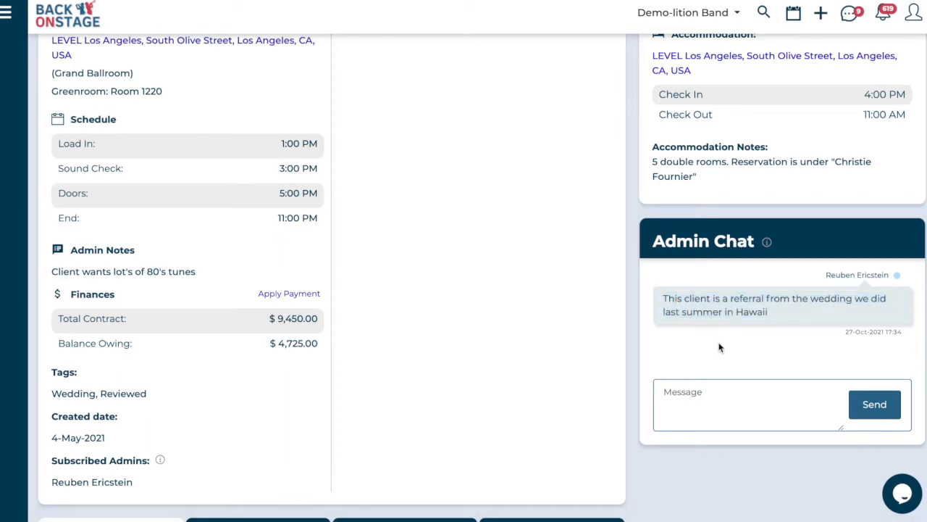
Step: Examine the booking's Band chat and roles, highlighting the drummer's rate in the 9-Piece Band roster
scroll(638, 280, "down", 3)
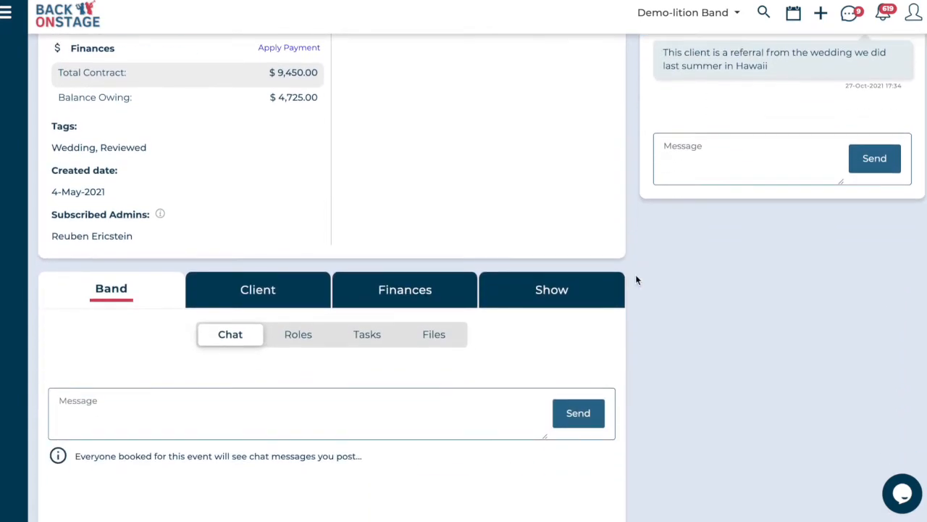
scroll(637, 280, "down", 1)
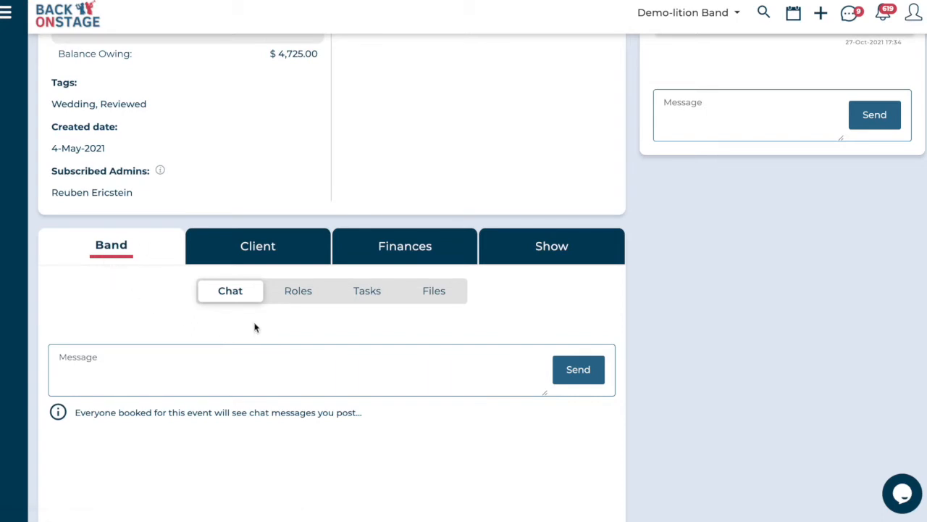
left_click(228, 355)
left_click(305, 297)
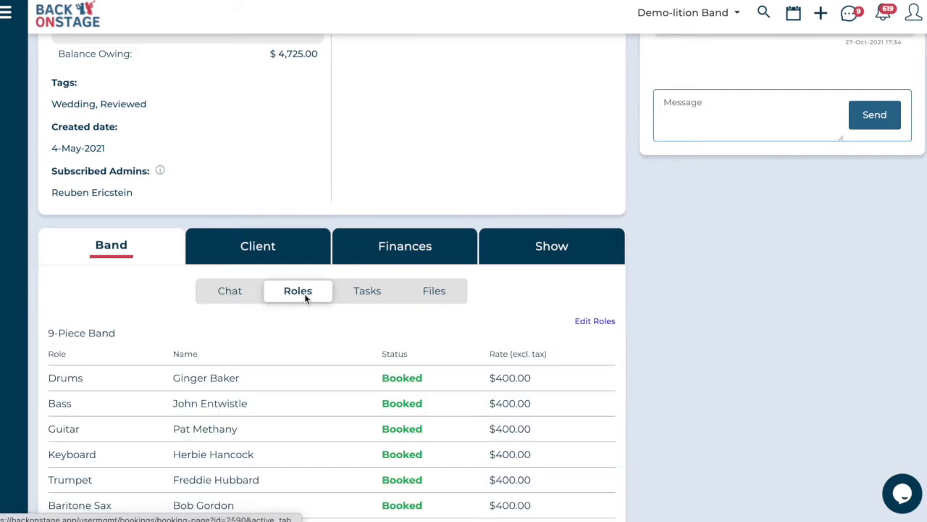
scroll(188, 292, "down", 2)
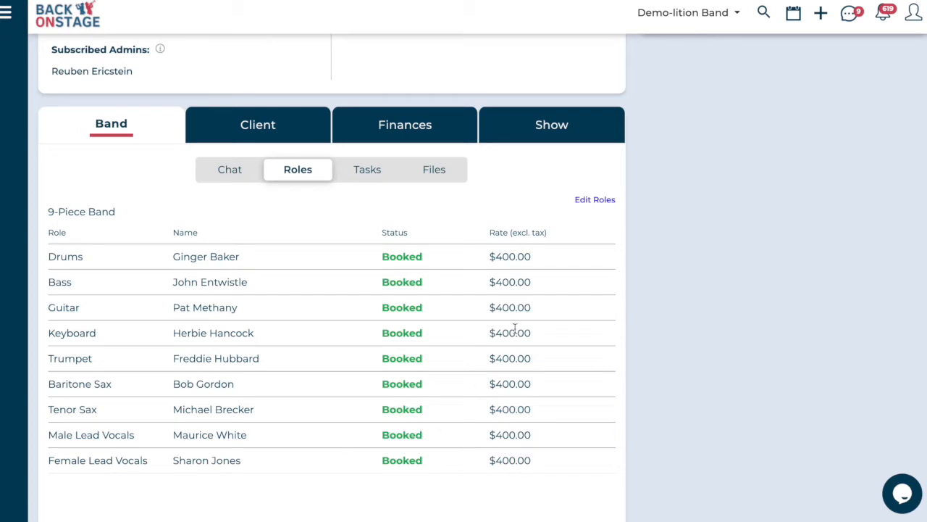
left_click_drag(488, 255, 535, 262)
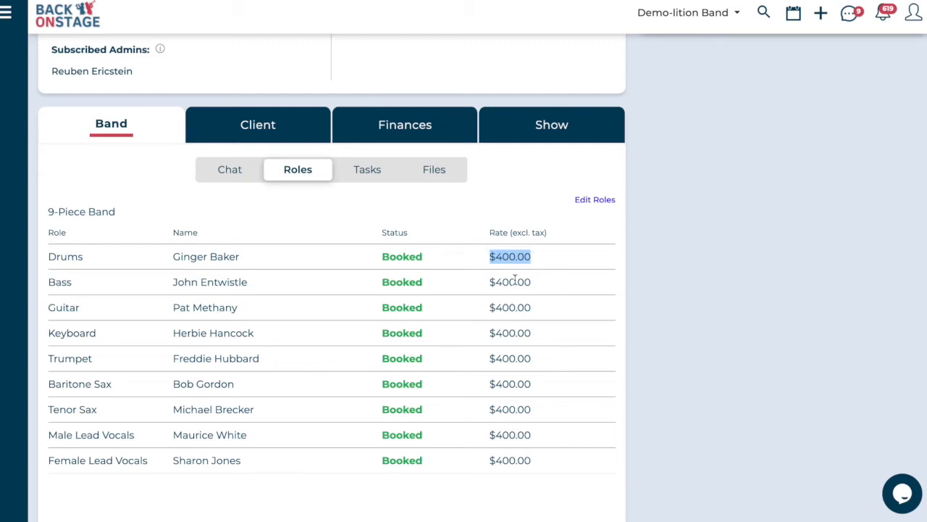
Step: Show the band's Client Care tasks and inspect the relative due date settings of "Ask for song choices" without saving
left_click(367, 170)
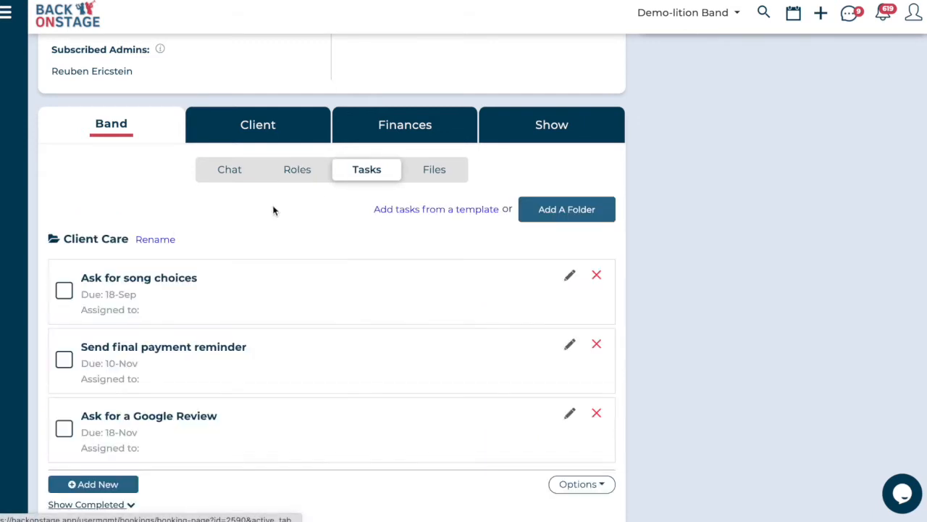
scroll(274, 211, "down", 1)
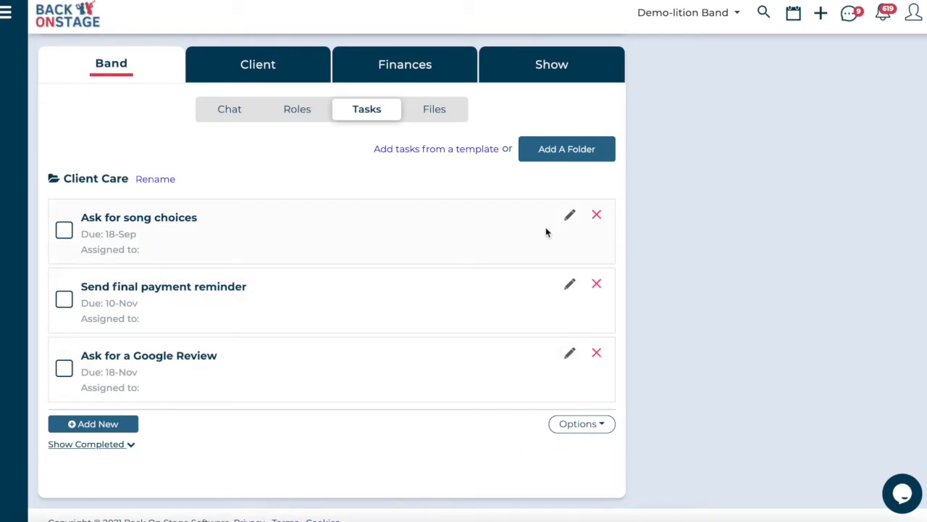
left_click(571, 215)
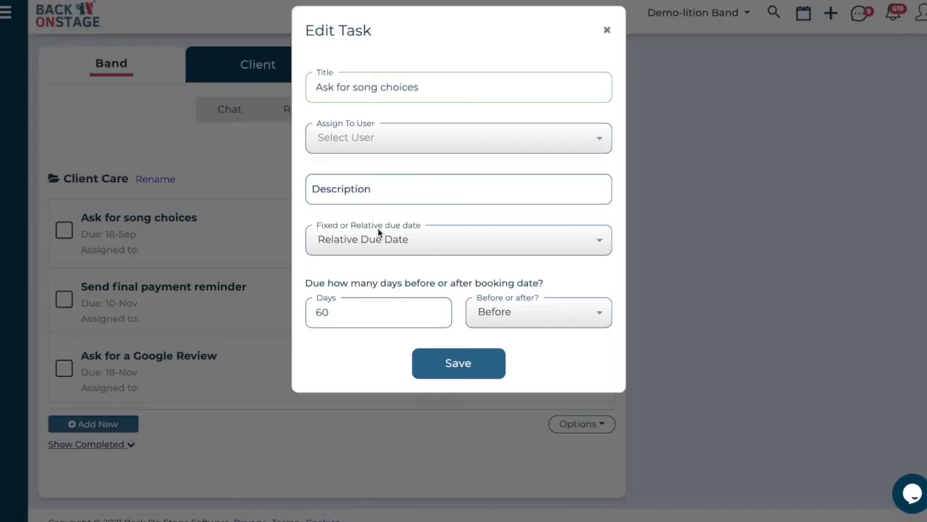
left_click(607, 30)
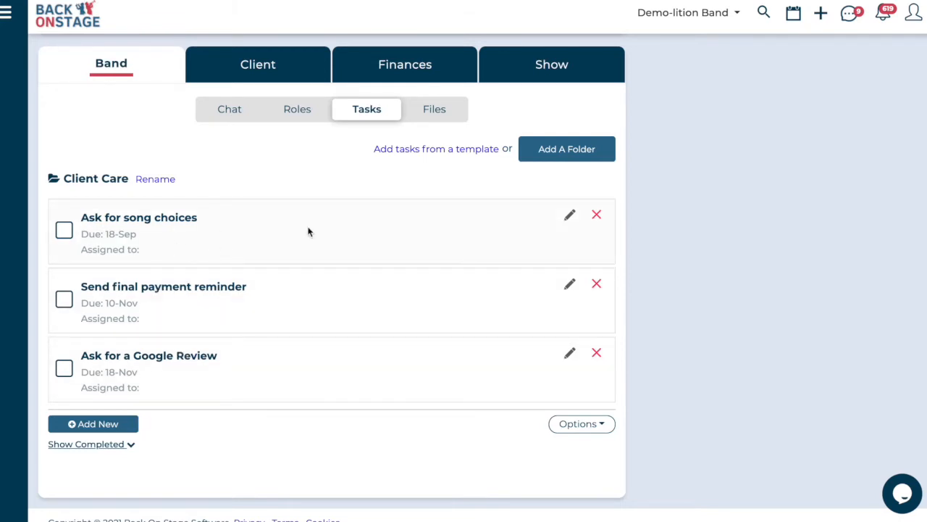
left_click(569, 216)
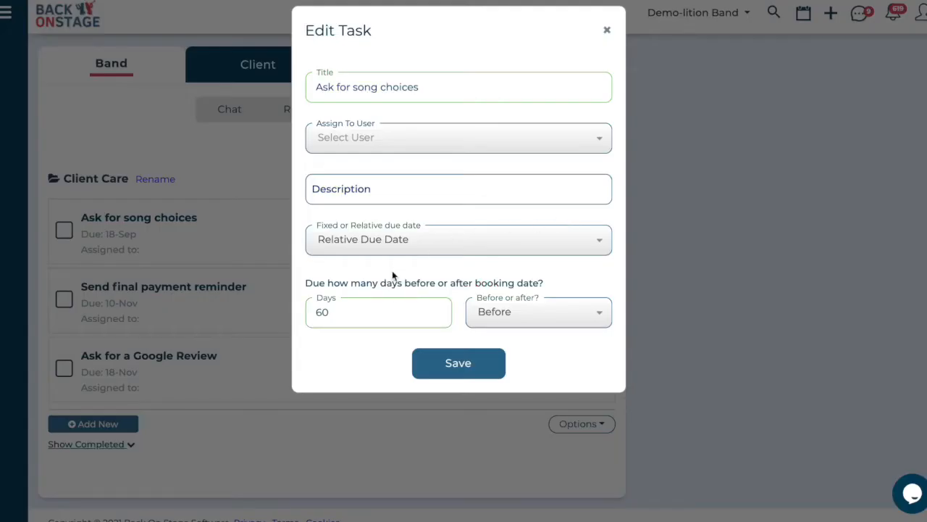
double_click(331, 316)
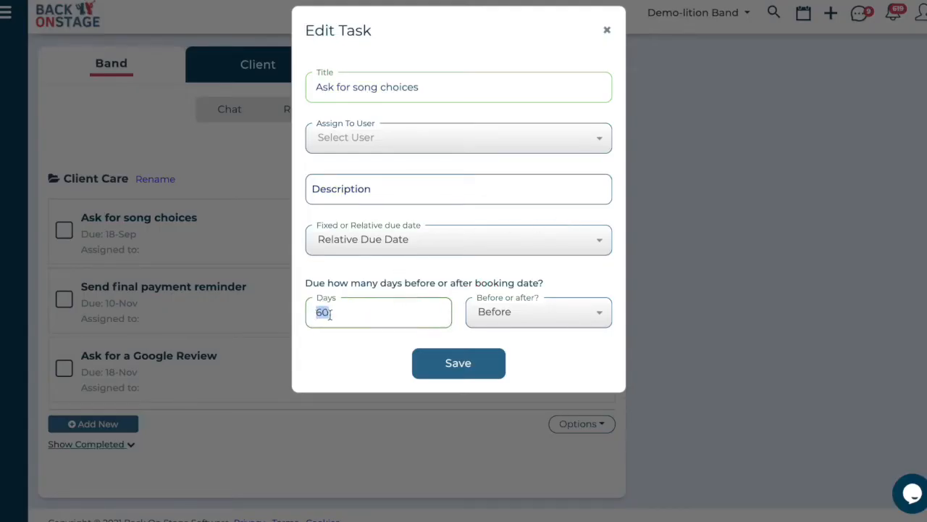
left_click(608, 30)
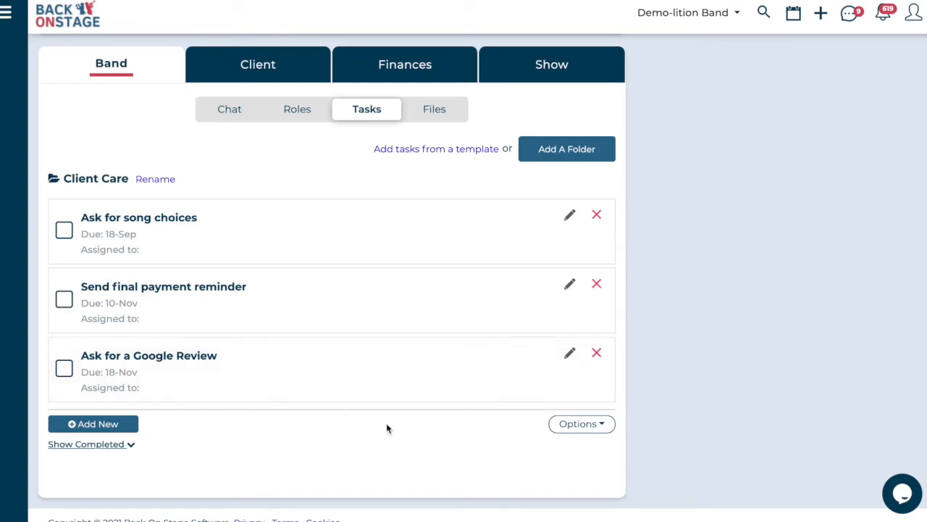
Step: Show the Client Care folder's options and the Client Care choice for adding tasks from a template, without adding it
left_click(579, 428)
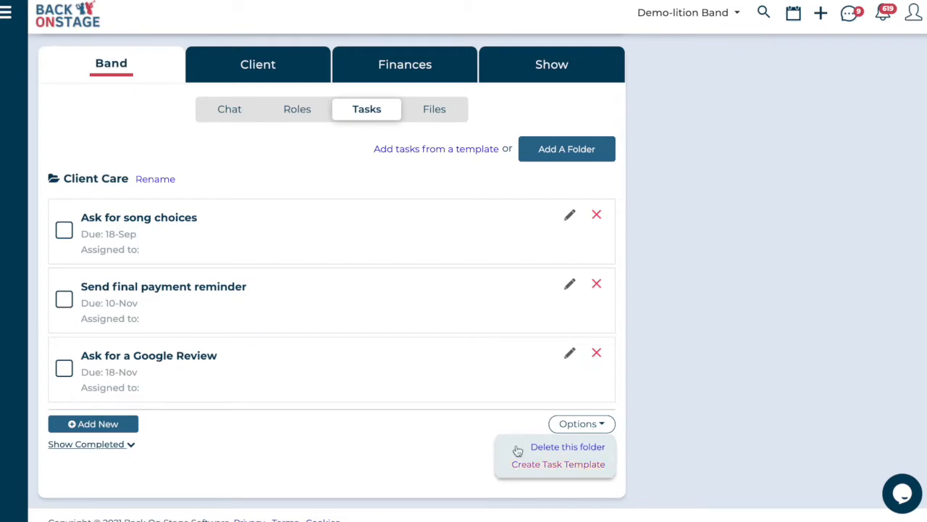
left_click(469, 185)
left_click(449, 149)
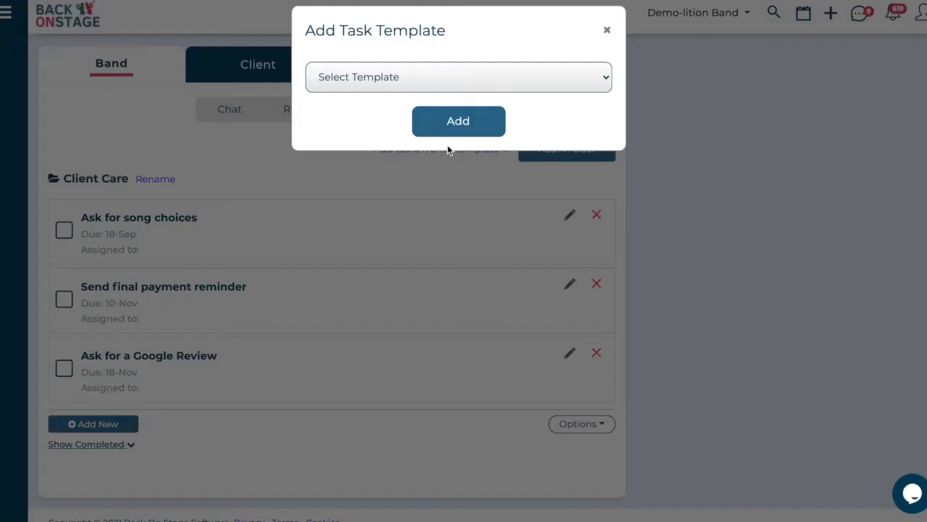
left_click(445, 77)
left_click(420, 111)
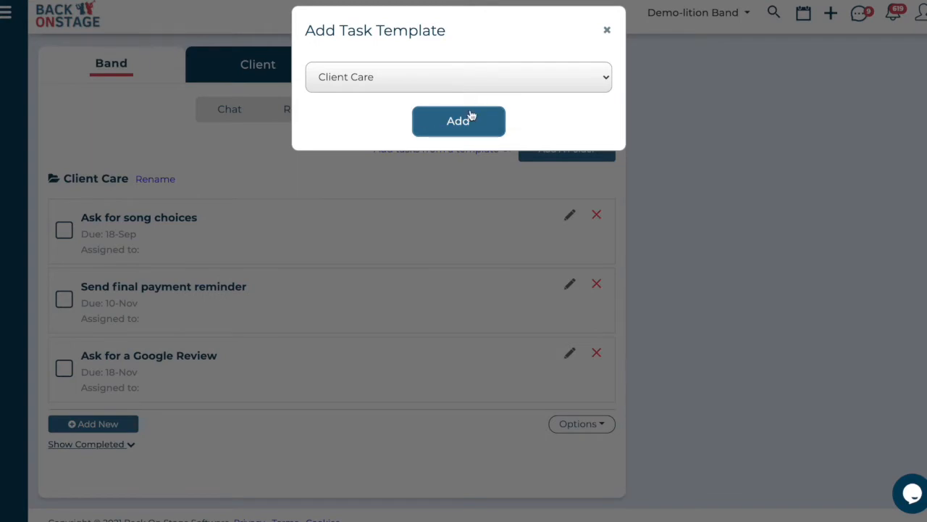
left_click(607, 29)
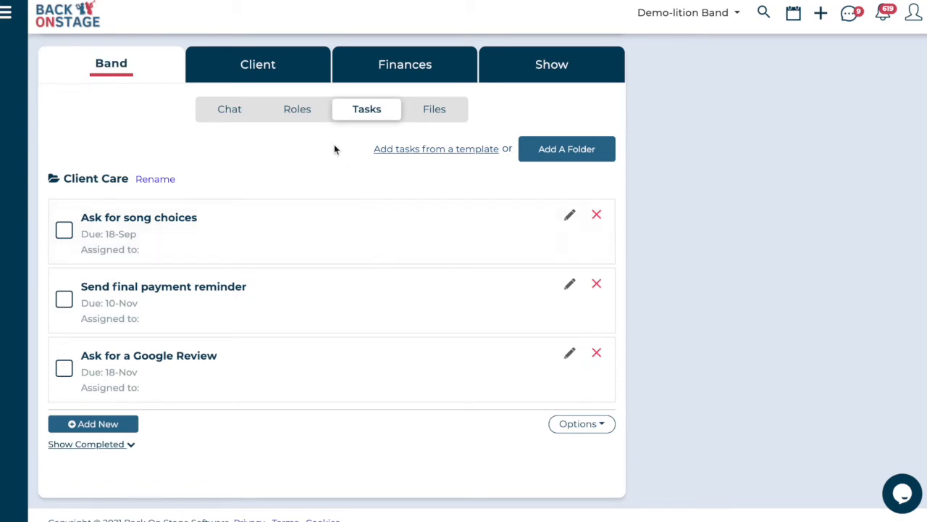
Step: View the booking's shared band files, the client emails, and the client documents with questionnaire, invoice and contract
left_click(439, 113)
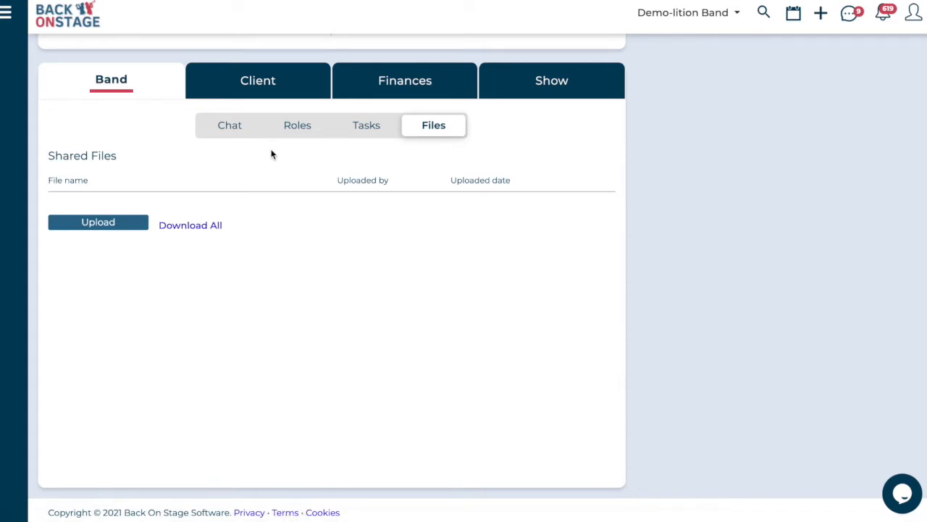
left_click(273, 87)
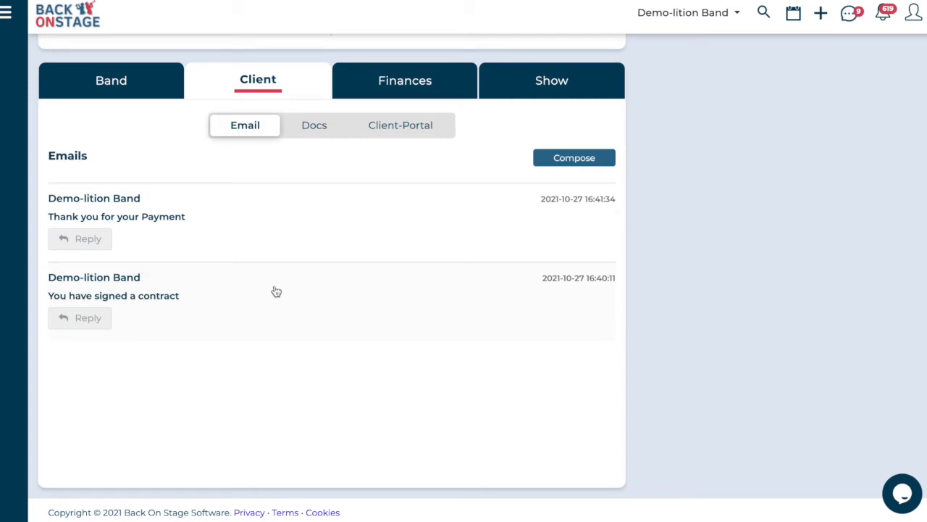
left_click(317, 127)
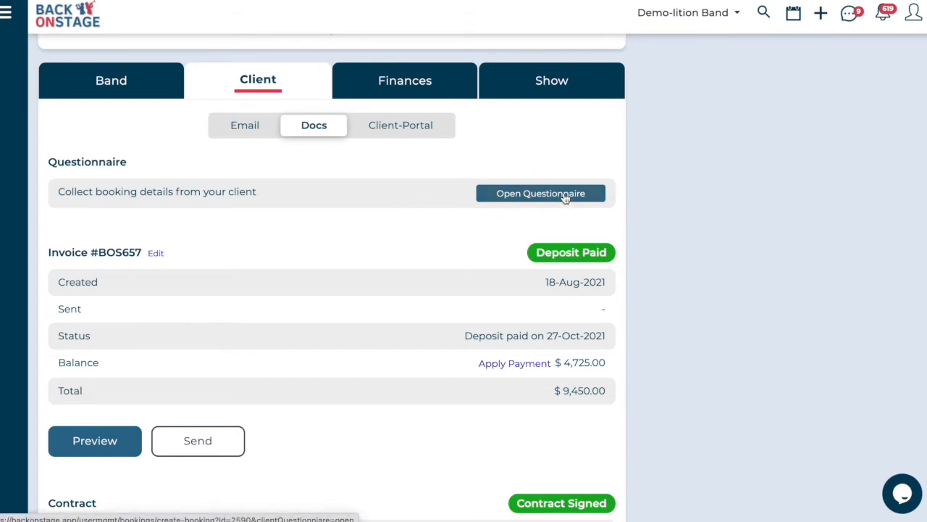
scroll(340, 242, "down", 3)
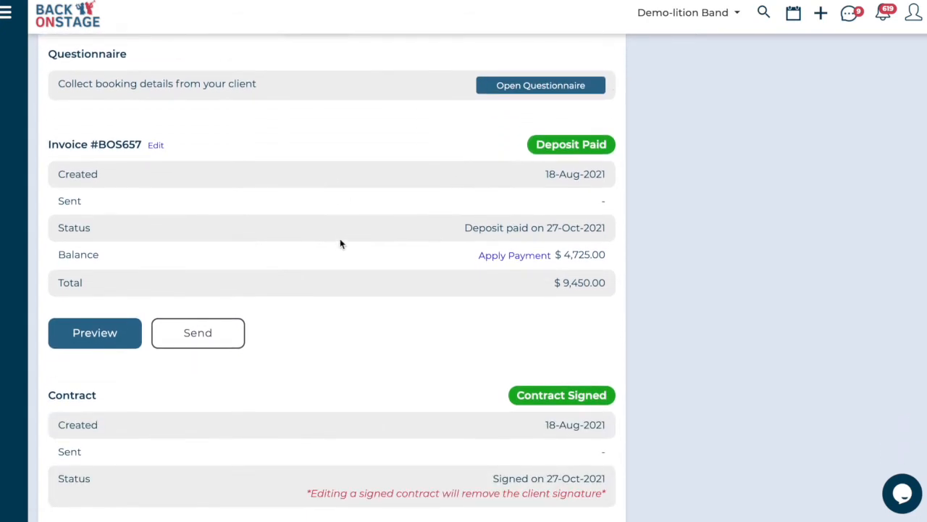
Step: Review the invoice and contract in the client documents, and open the client portal from its link
scroll(393, 452, "down", 1)
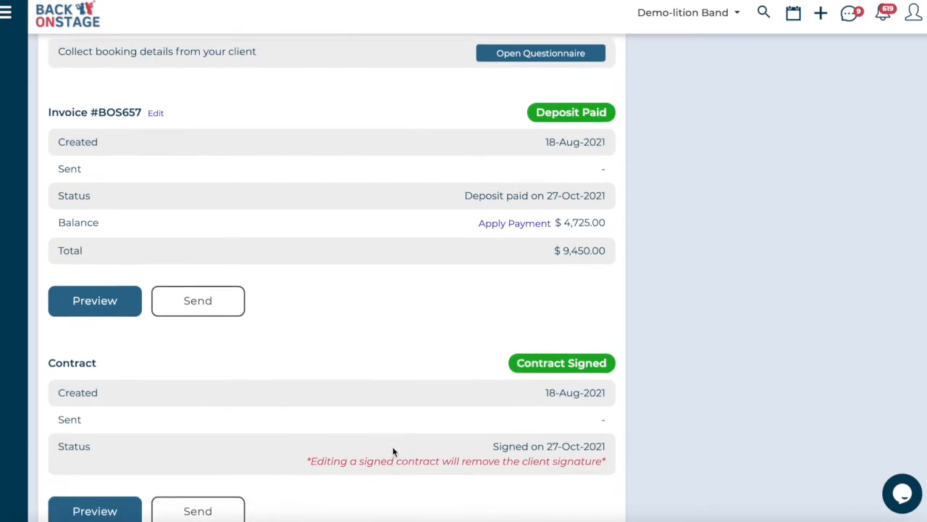
scroll(393, 448, "up", 5)
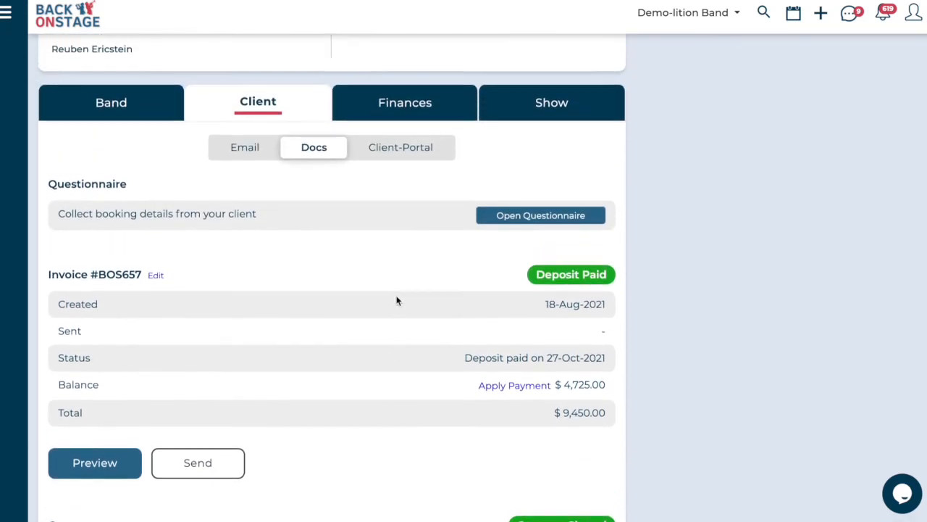
left_click(397, 156)
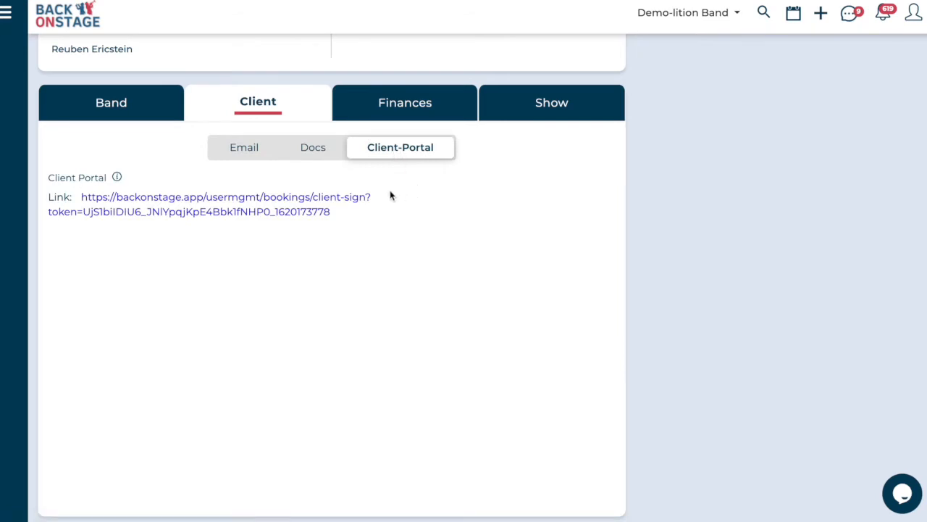
left_click(317, 201)
Step: Examine the client portal's performance contract, signatures, payment options and invoice, and return to the booking page
scroll(249, 174, "down", 3)
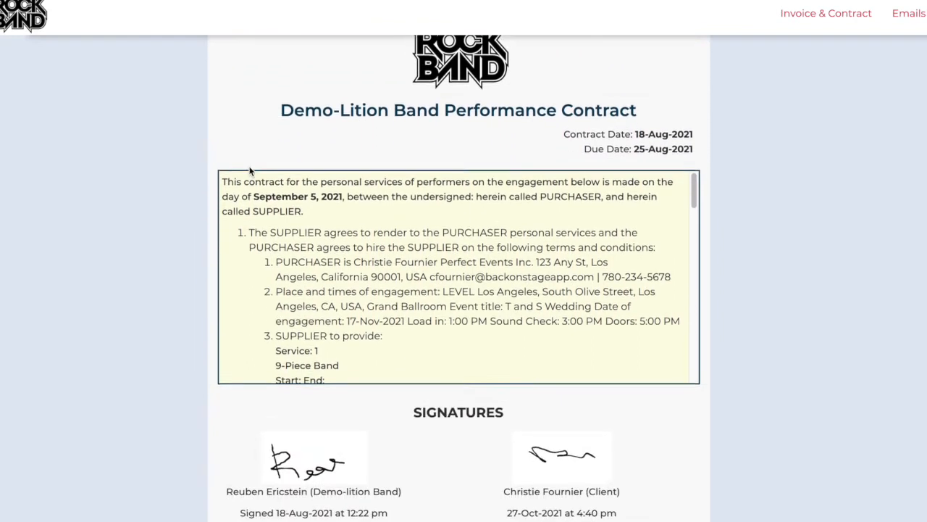
scroll(478, 394, "down", 1)
scroll(478, 395, "down", 2)
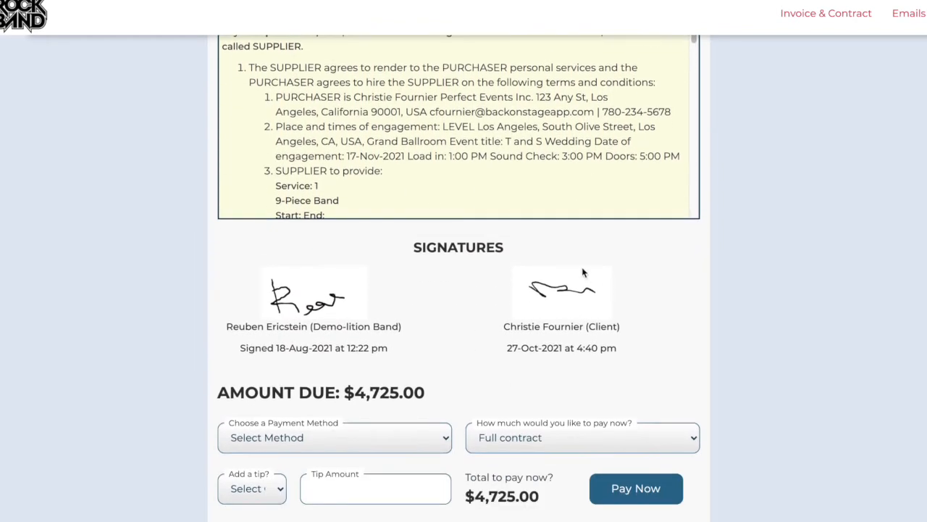
scroll(550, 306, "down", 3)
scroll(548, 364, "down", 3)
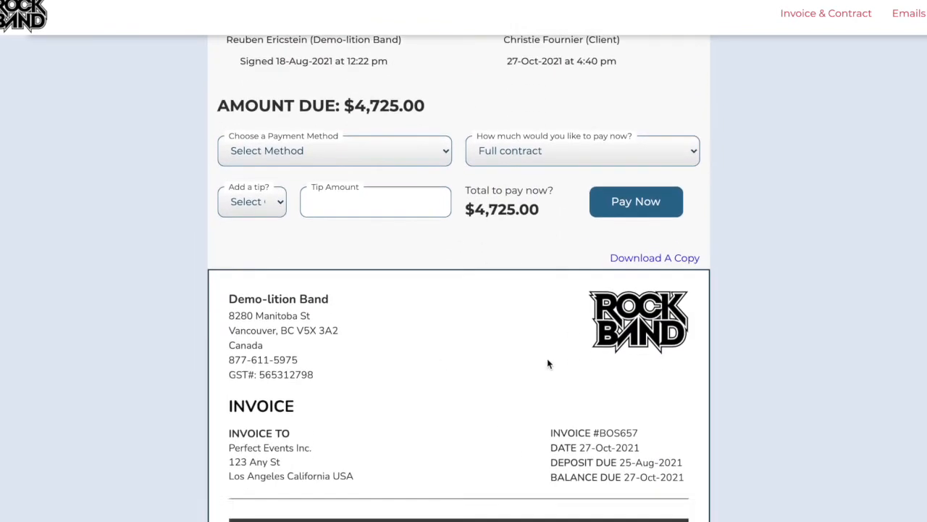
scroll(465, 277, "up", 4)
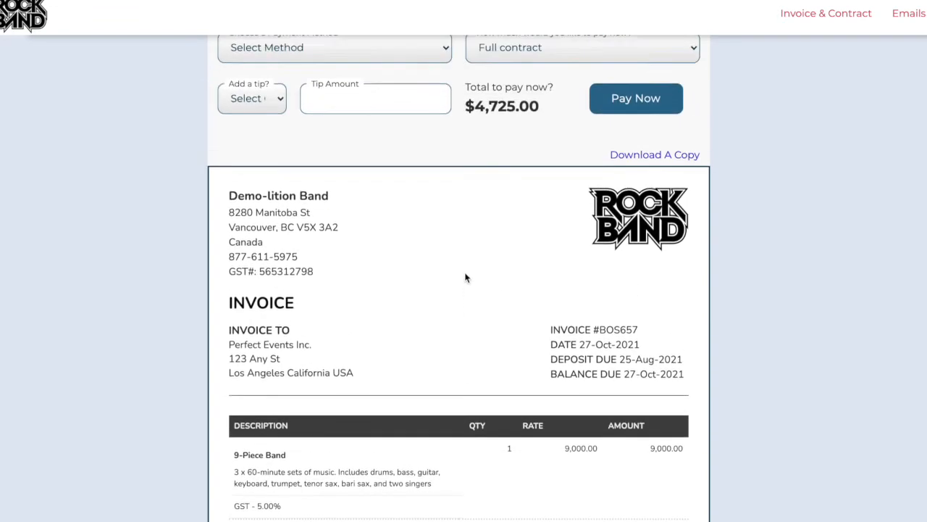
scroll(465, 272, "up", 5)
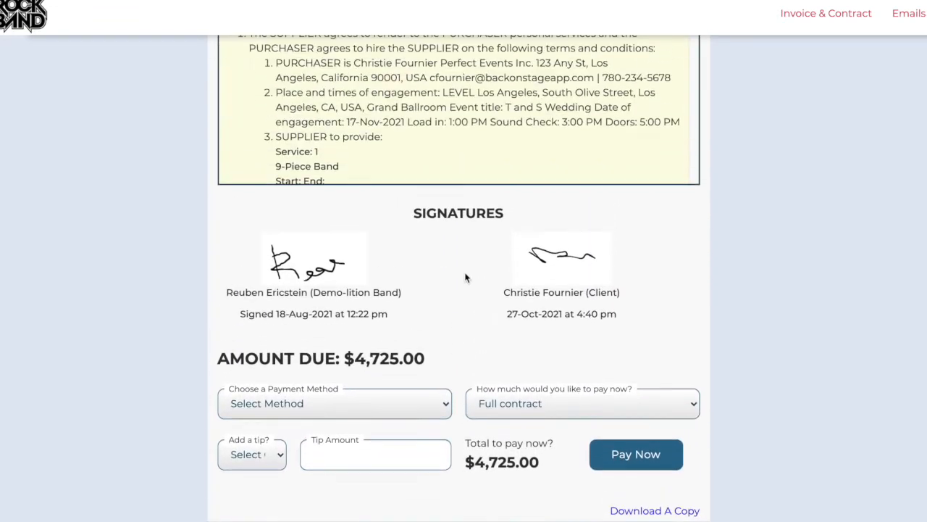
scroll(181, 218, "up", 2)
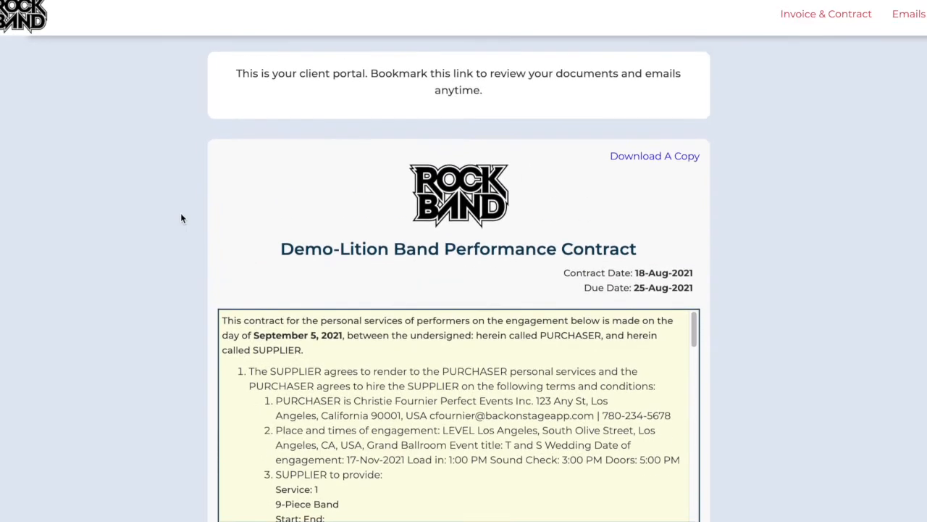
scroll(209, 113, "left", 5)
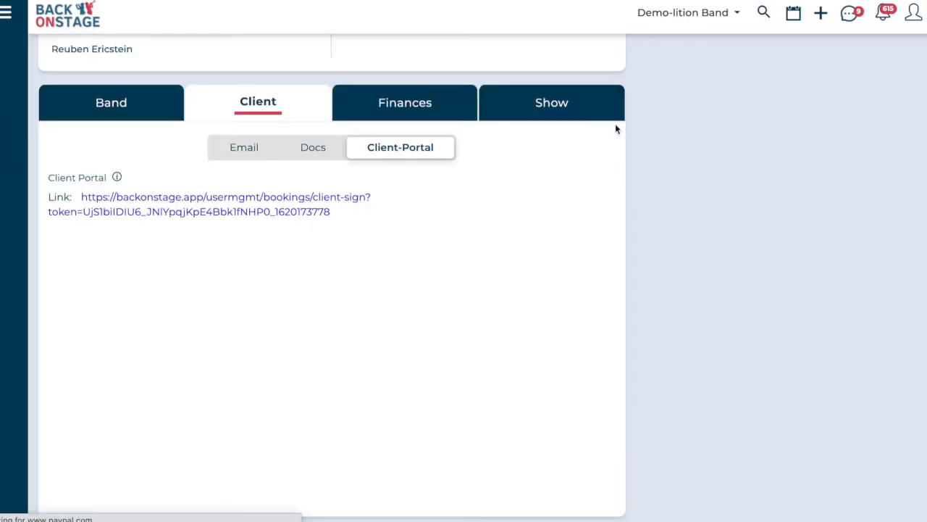
Step: Show the booking's Finances with the 9-Piece Band payables, income, expenses, margin and profit
left_click(420, 115)
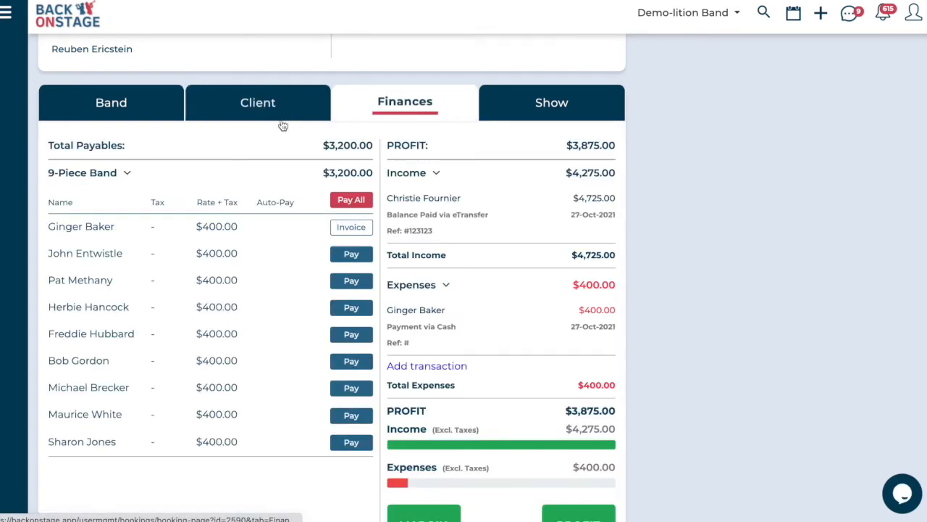
scroll(282, 168, "down", 1)
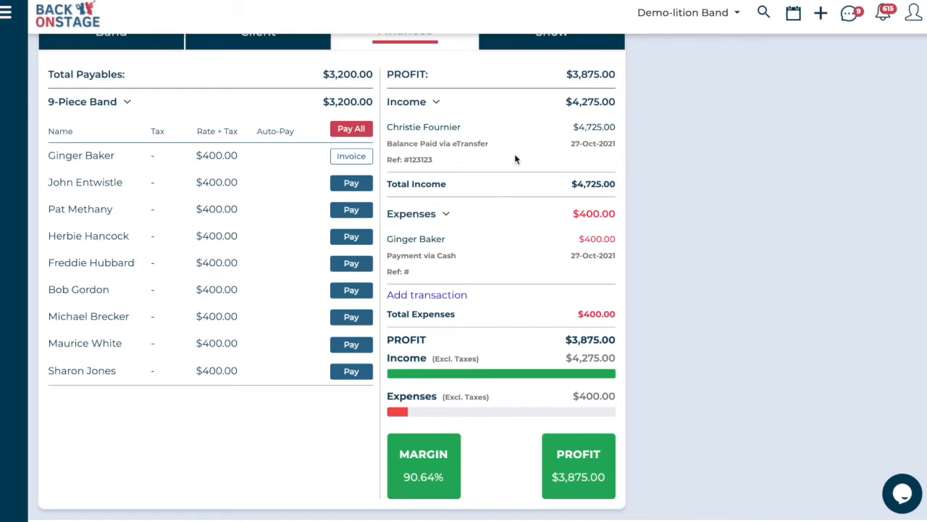
scroll(547, 120, "down", 1)
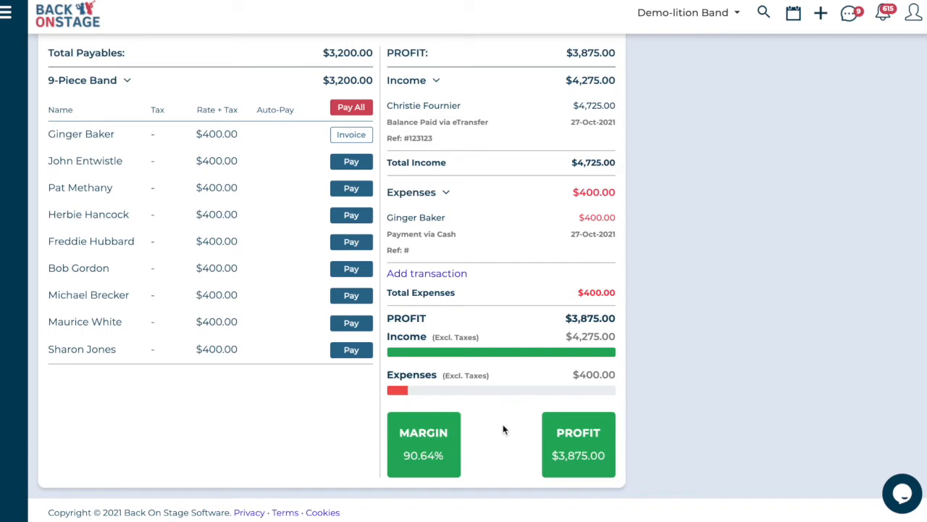
Step: Open the payout form for the second member of the 9-Piece Band and inspect its payment methods without choosing one
left_click(354, 164)
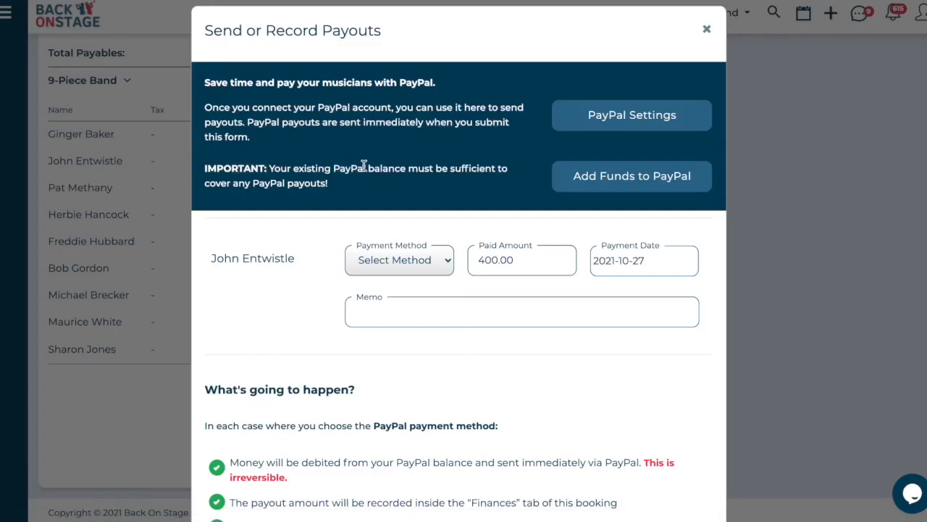
scroll(427, 158, "down", 1)
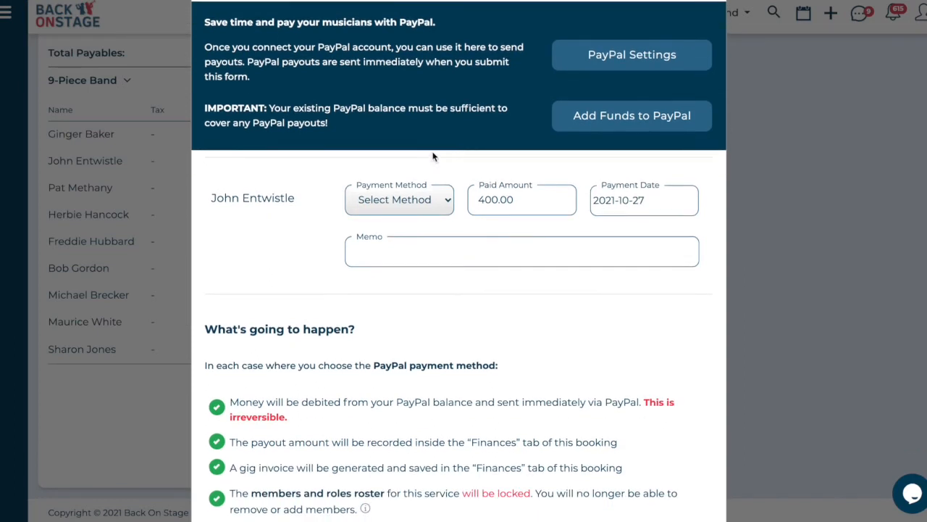
left_click(434, 197)
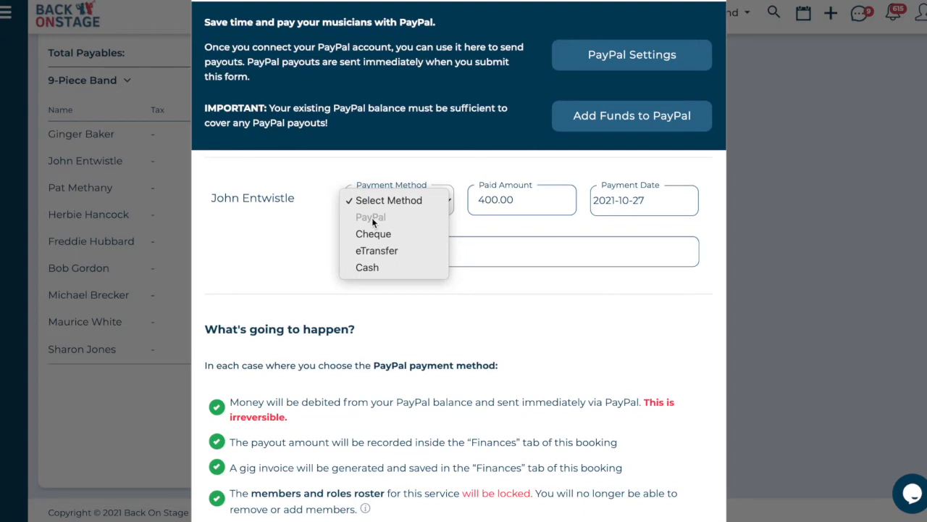
left_click(268, 199)
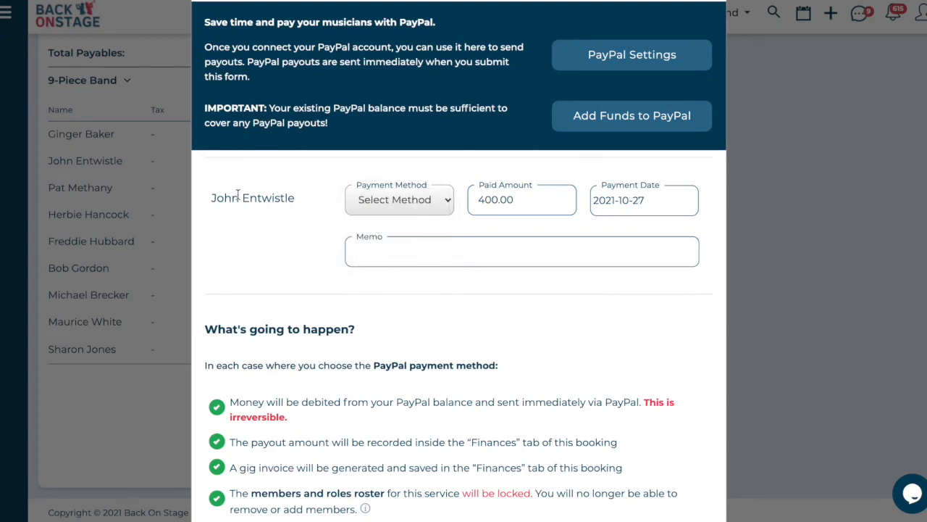
left_click(385, 208)
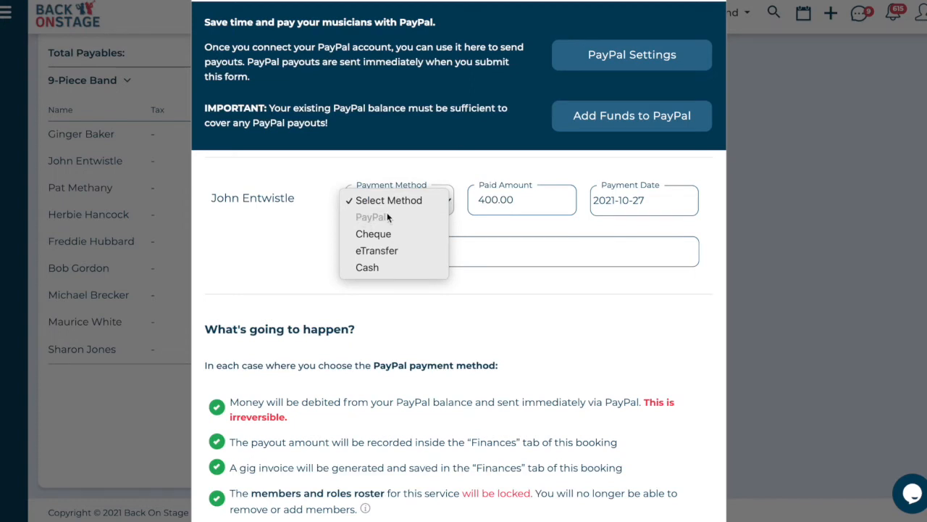
left_click(431, 174)
Step: Select invoice sending to each member, Full Admins and additional addresses in the payout form, and close it without recording the payout
scroll(431, 175, "down", 5)
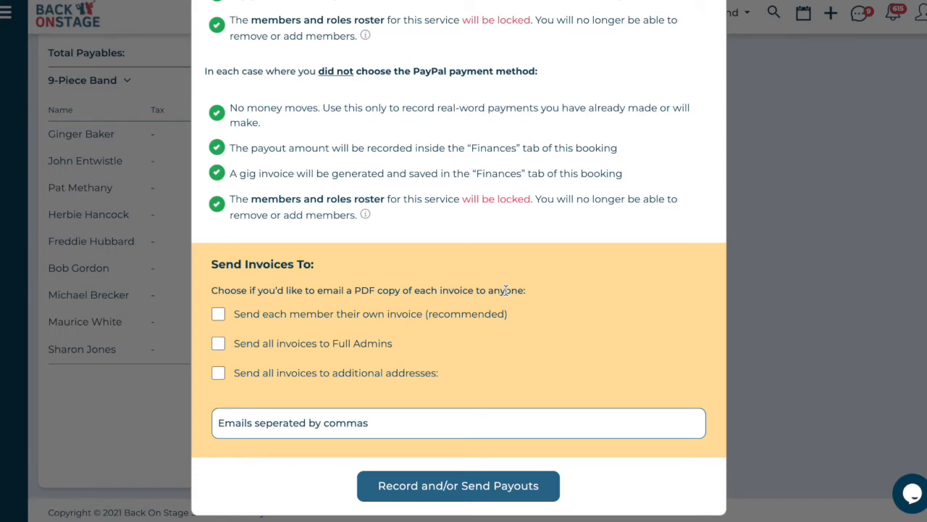
left_click(360, 316)
left_click(329, 345)
left_click(350, 373)
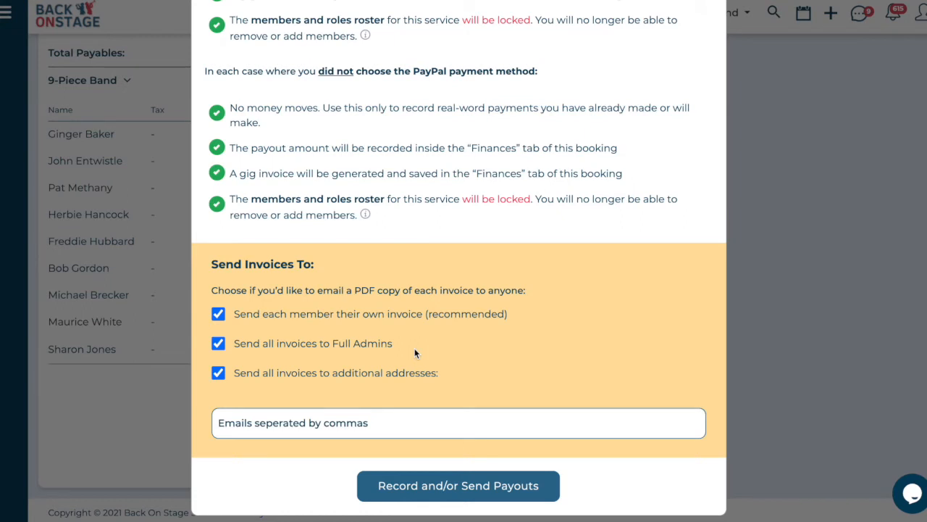
left_click(346, 423)
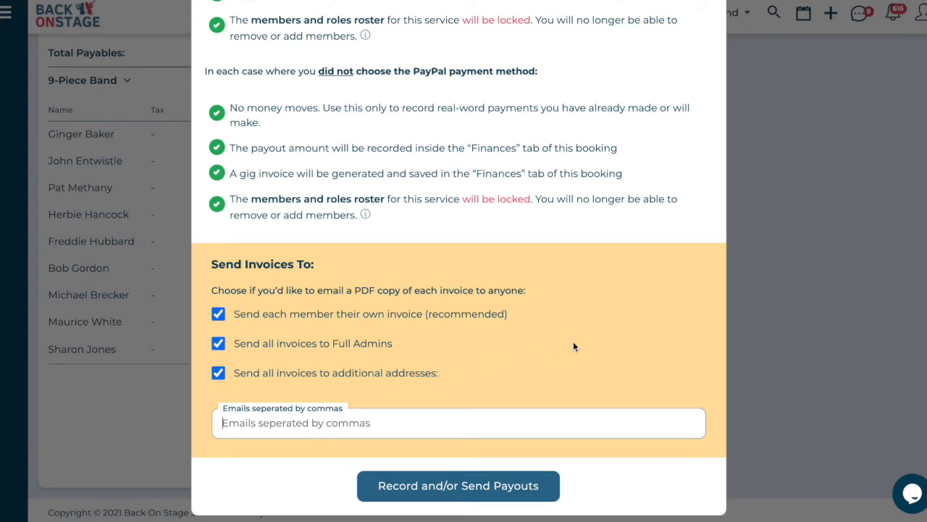
scroll(573, 346, "up", 10)
left_click(761, 240)
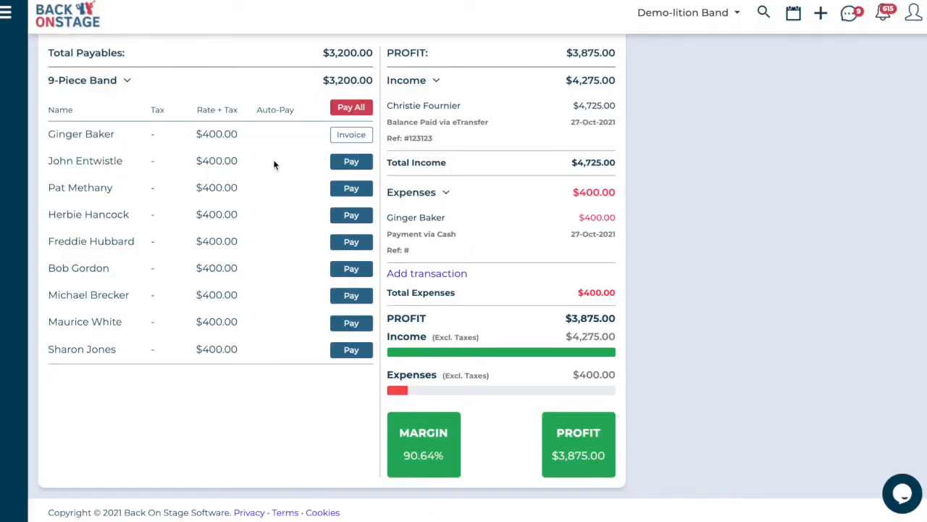
Step: View the drummer's payout invoice from the 9-Piece Band payables and close it
left_click(343, 139)
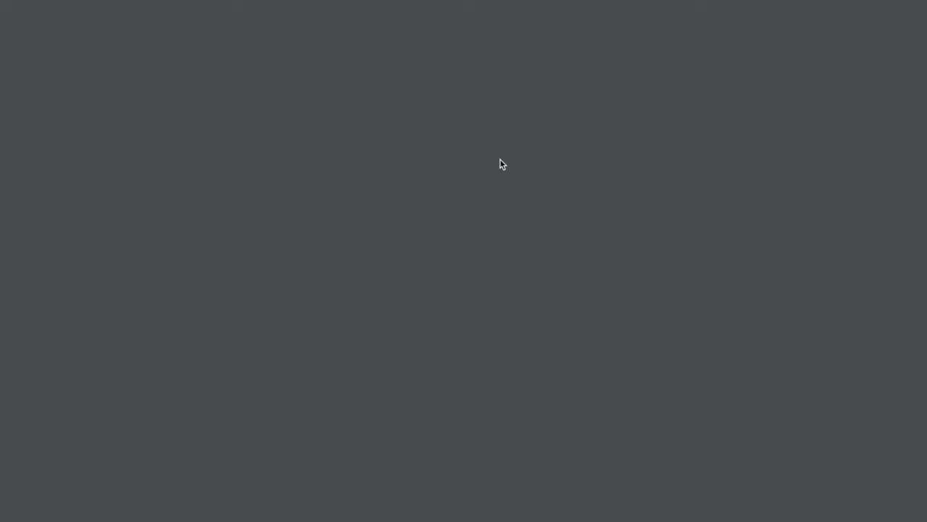
scroll(500, 158, "down", 3)
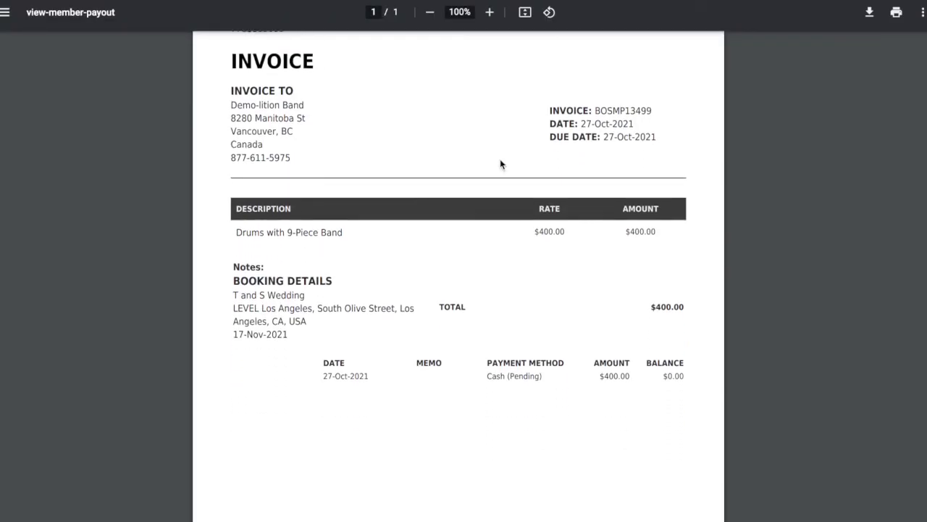
scroll(403, 261, "up", 3)
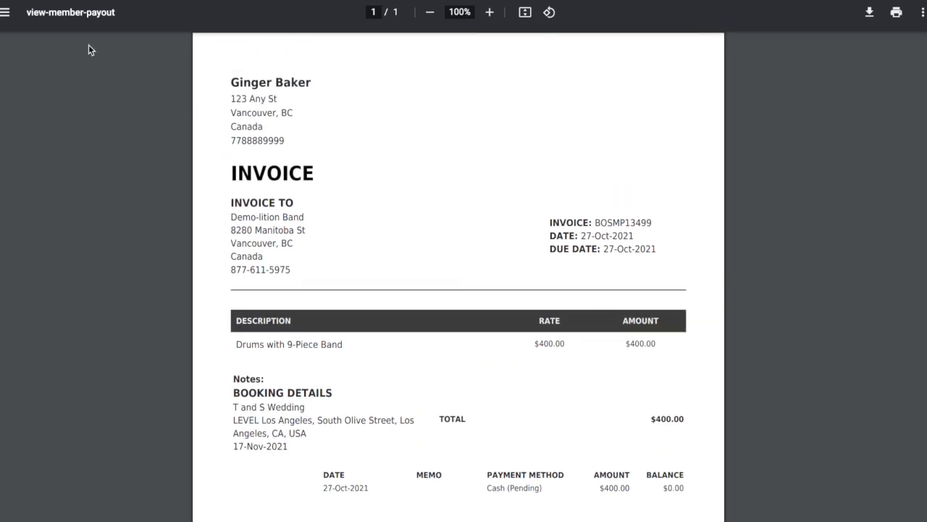
key("super+w")
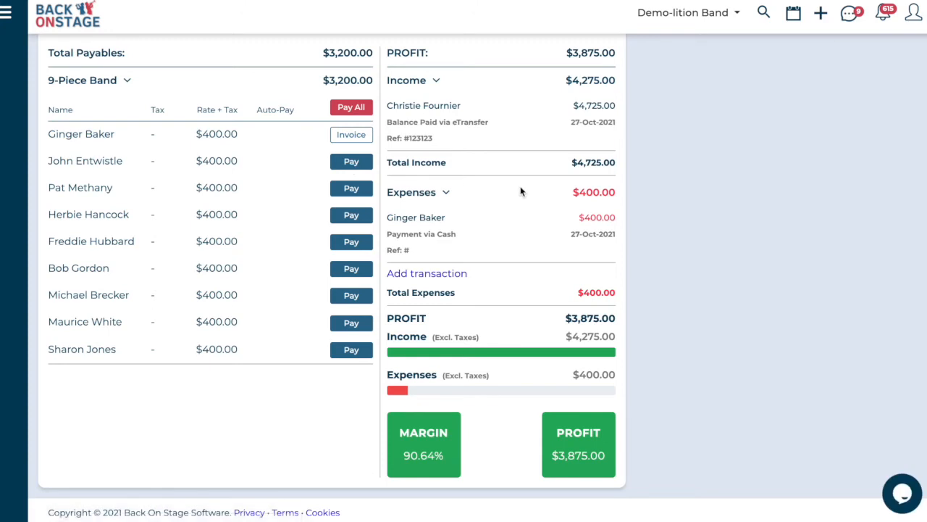
Step: Show the booking's guest list and its promotional show information
scroll(520, 190, "up", 3)
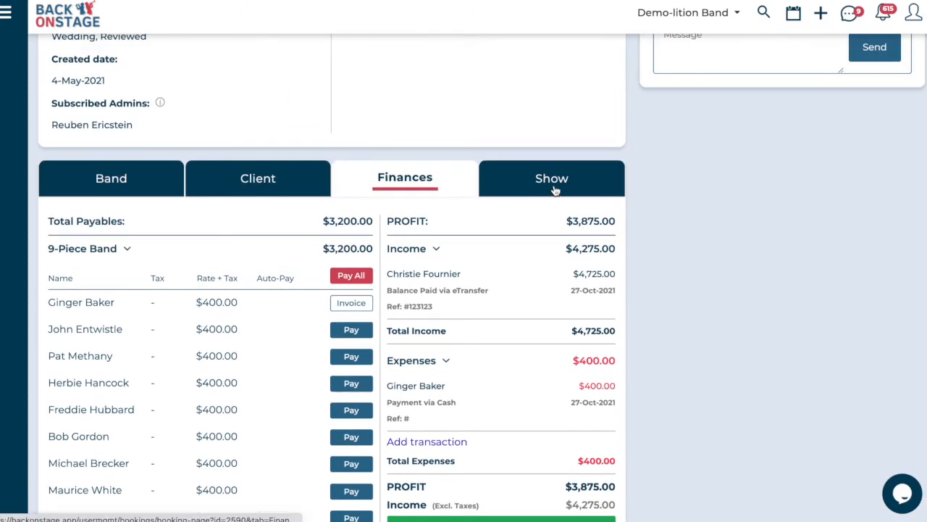
left_click(555, 190)
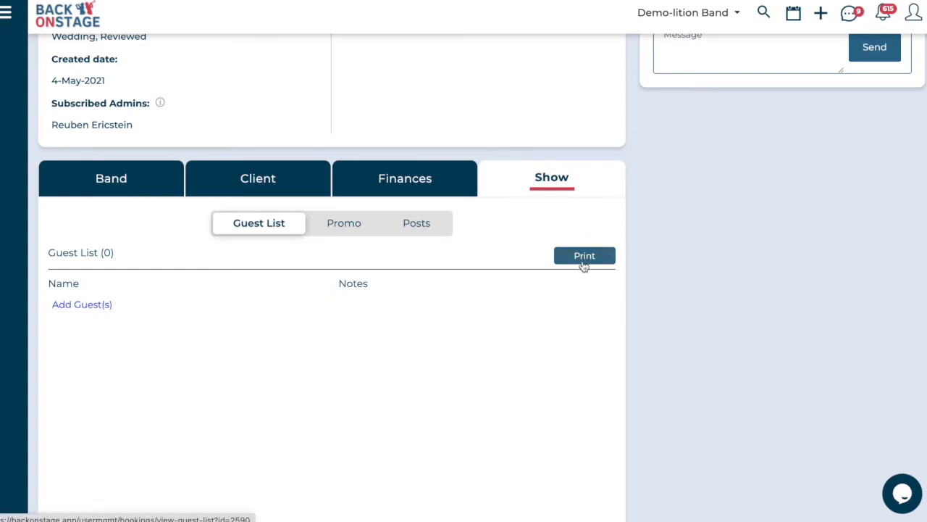
left_click(352, 226)
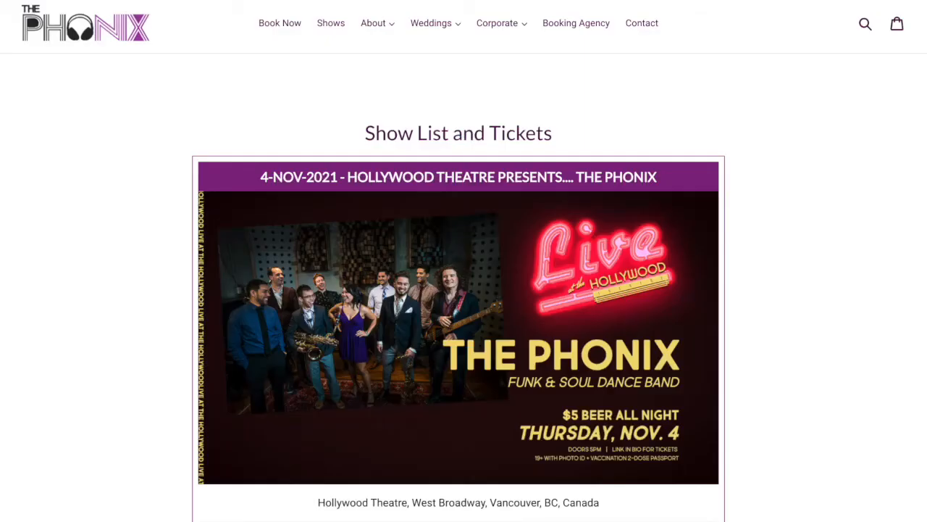
Step: Examine The Phonix website's show listing with ticket prices, times and description, and return to the booking's promo information
scroll(218, 124, "down", 3)
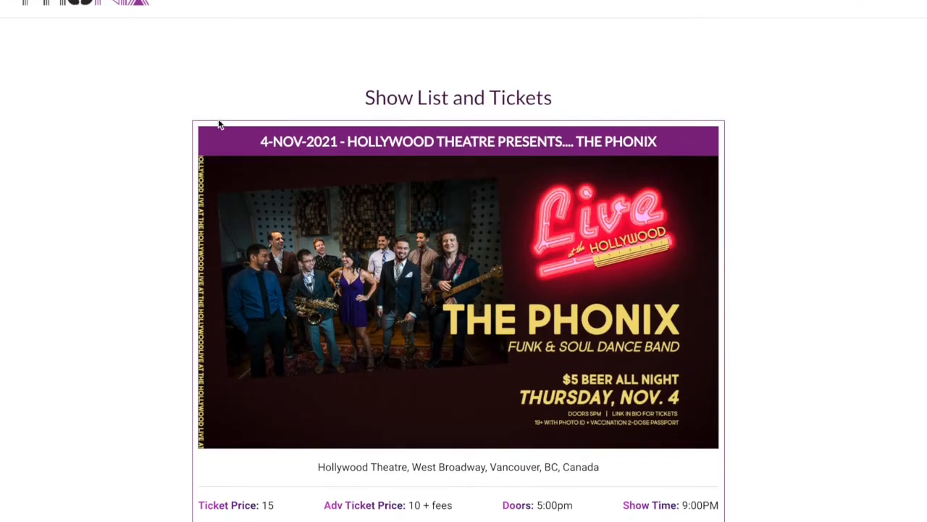
scroll(217, 124, "down", 2)
scroll(161, 201, "down", 2)
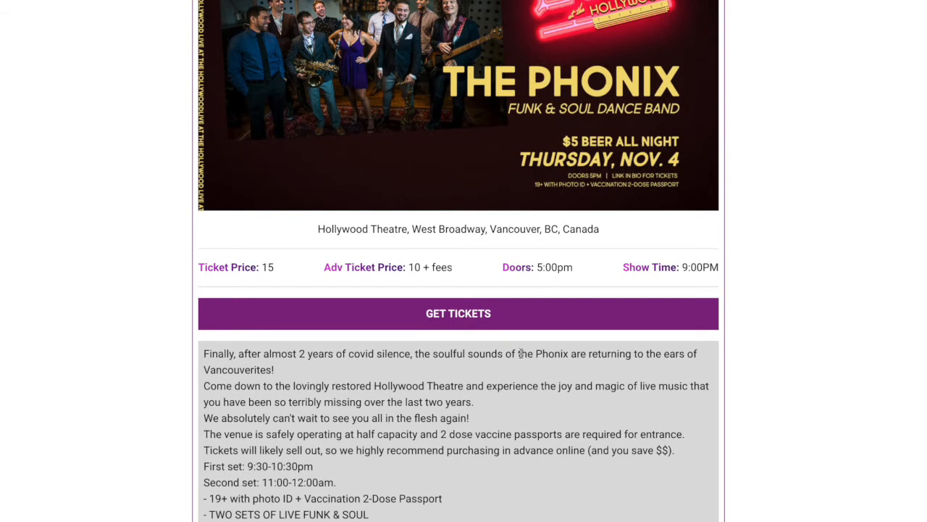
scroll(521, 353, "down", 2)
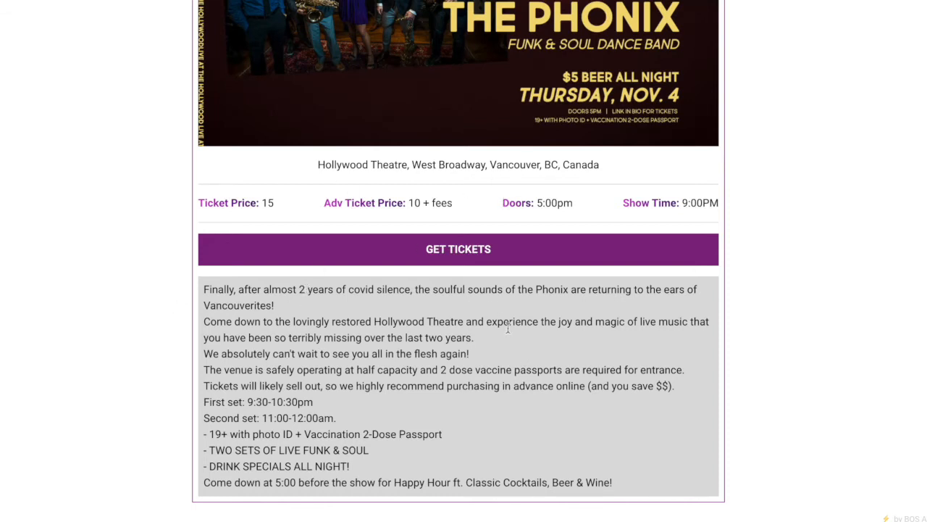
scroll(508, 330, "up", 5)
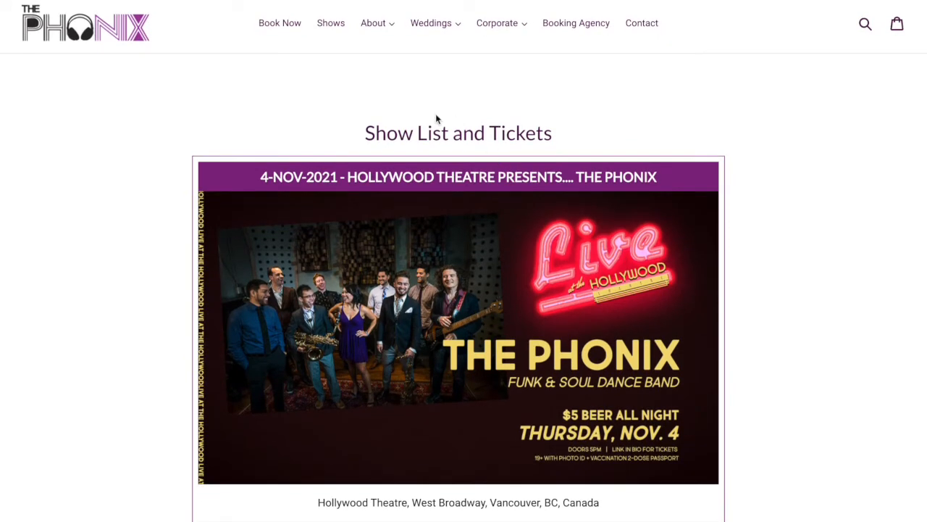
scroll(228, 87, "down", 1)
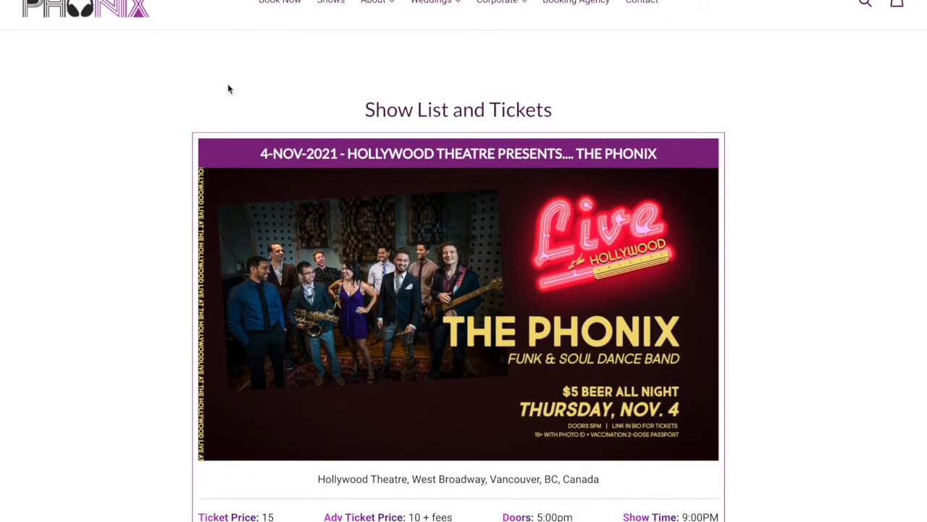
key("ctrl+Tab")
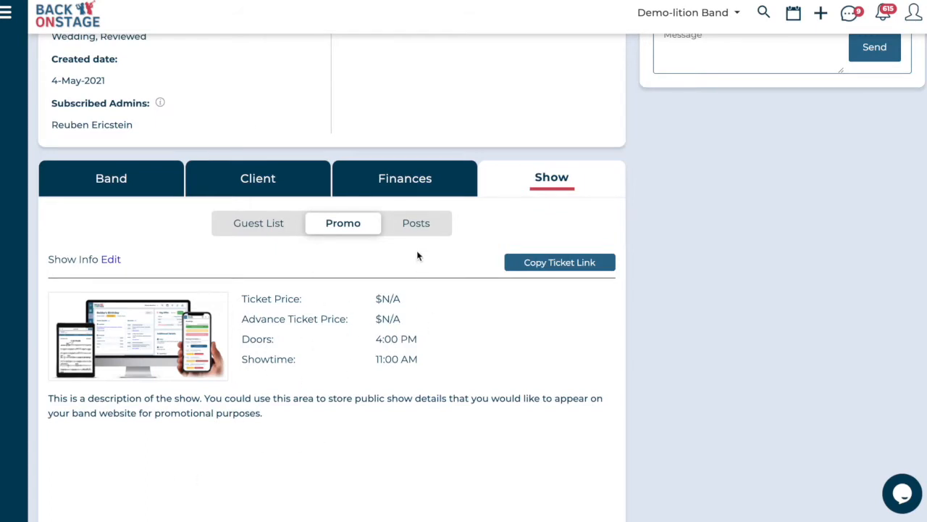
Step: Show the booking's social media posts, view the new post form, and close it without creating a post
left_click(422, 227)
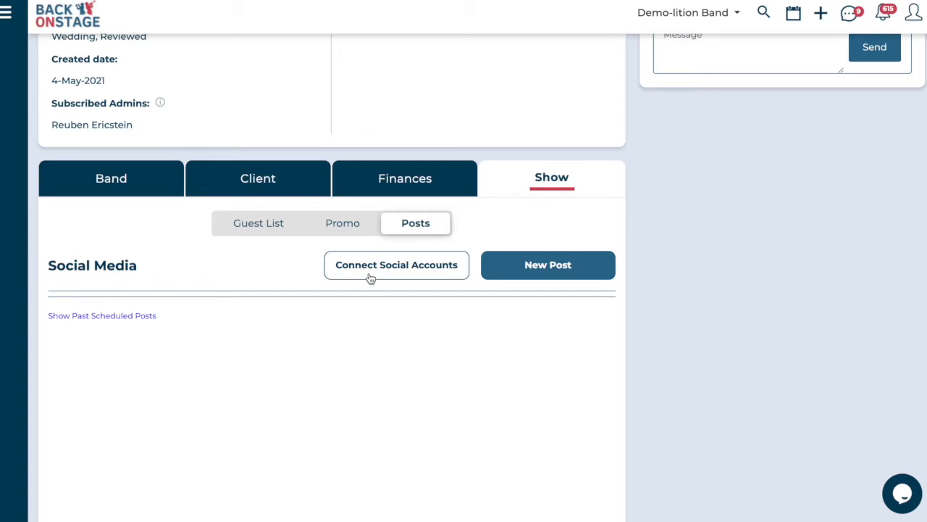
left_click(577, 272)
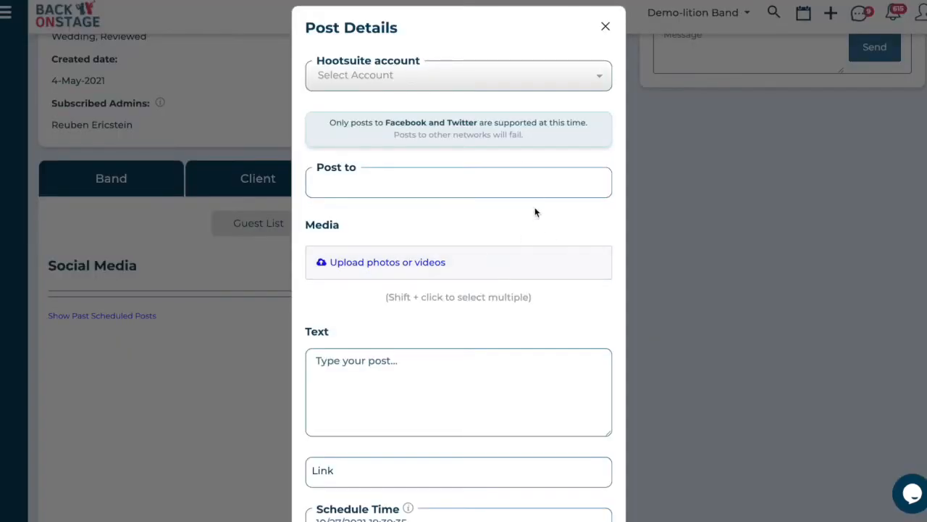
left_click(605, 27)
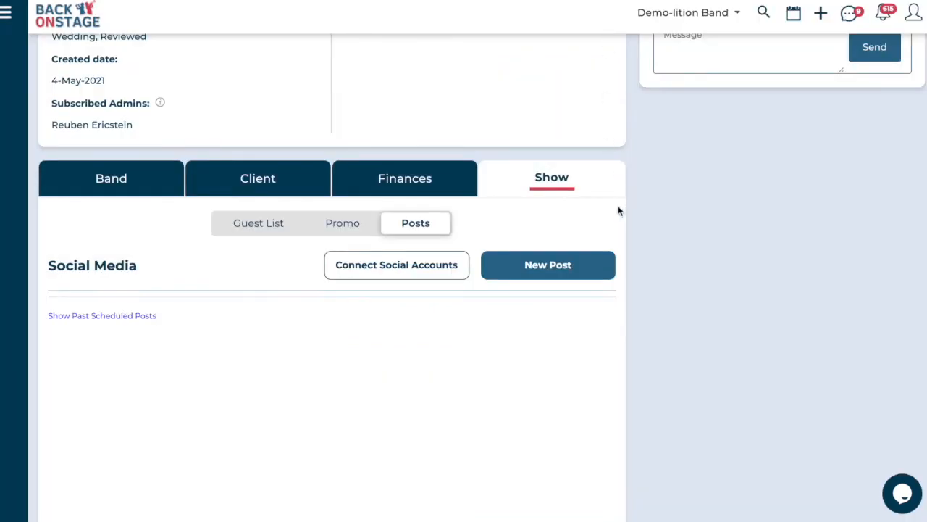
Step: Open the T And S Wedding booking in the Booking Creator
scroll(641, 235, "up", 3)
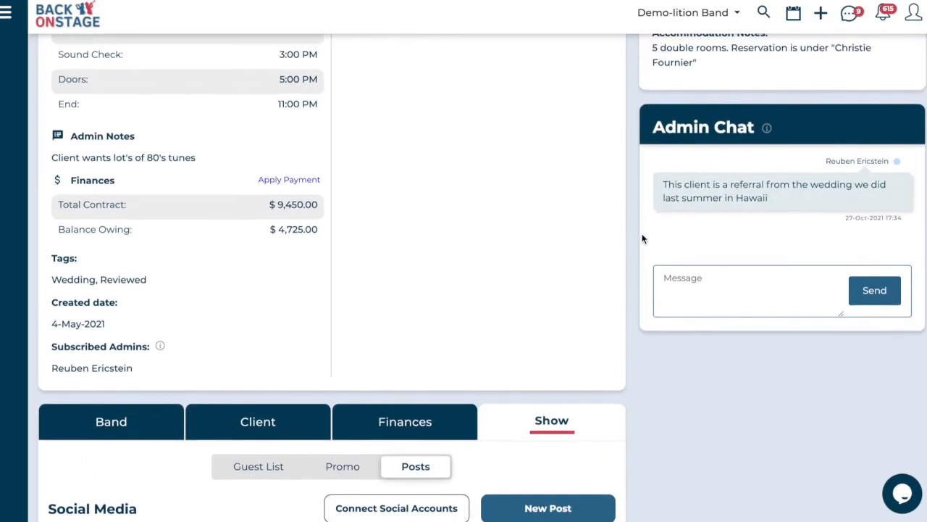
scroll(642, 233, "up", 5)
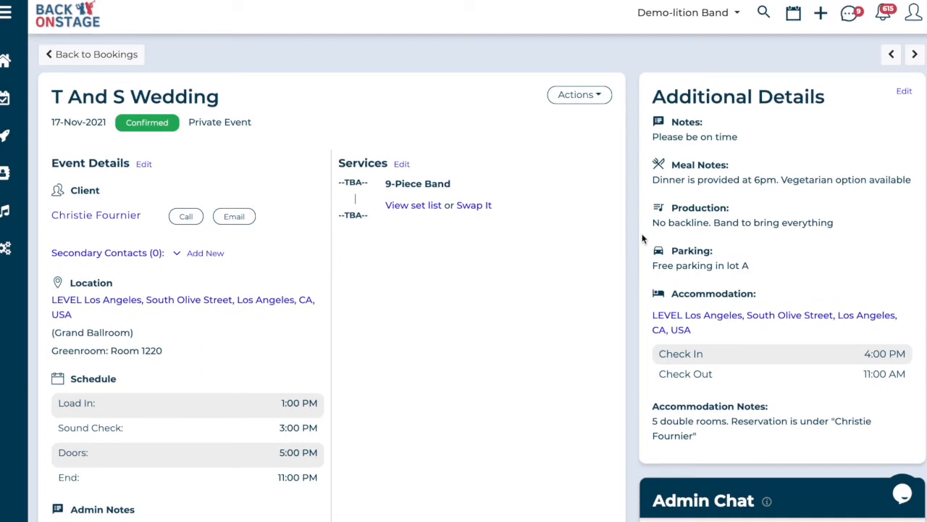
left_click(584, 101)
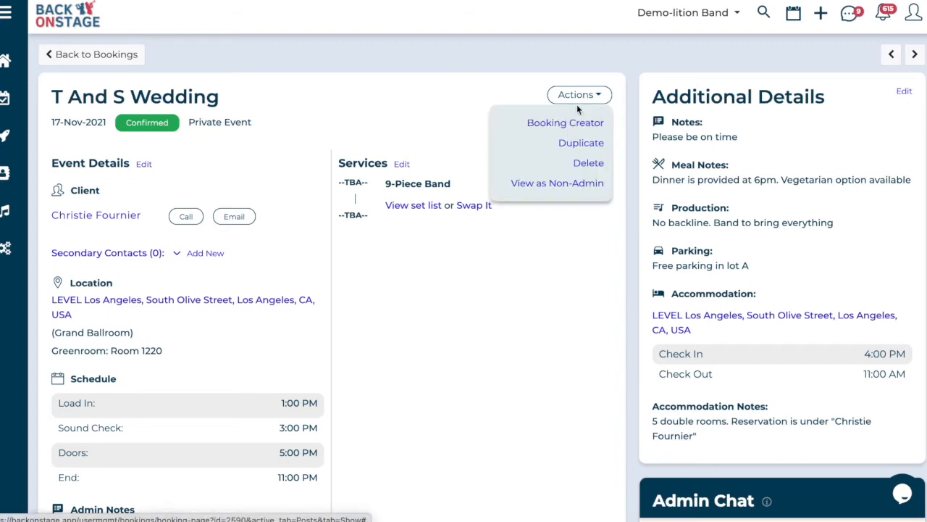
left_click(573, 125)
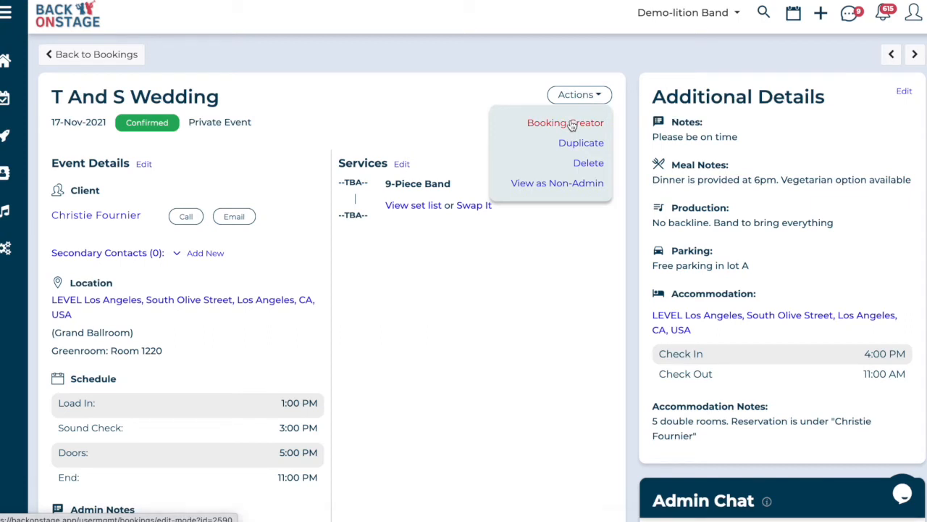
left_click(566, 123)
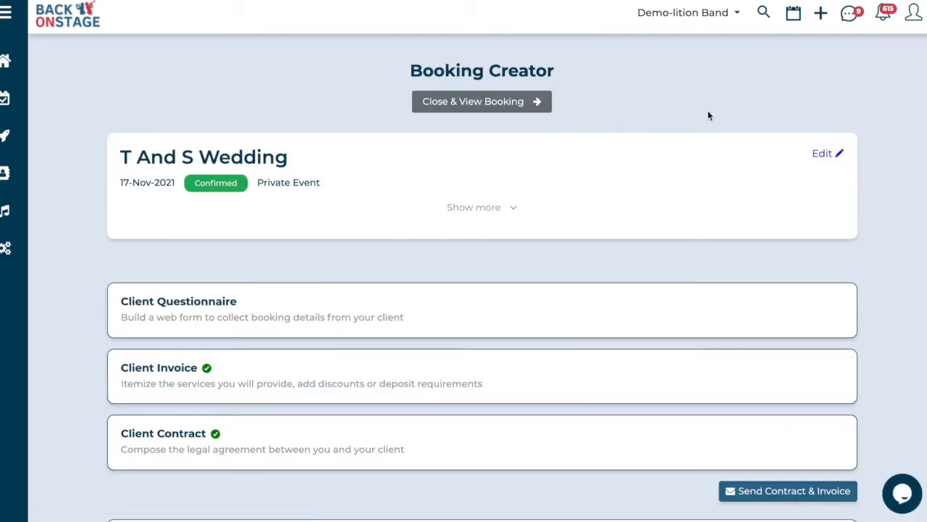
Step: Open the booking details for editing and examine the event, client, status, location, schedule, tag, subscribed admin and service fields
left_click(821, 16)
left_click(640, 78)
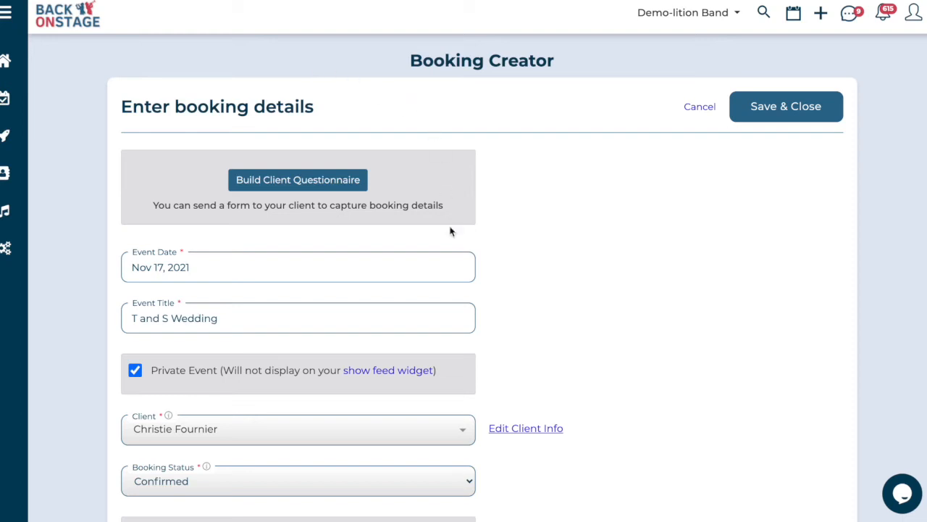
scroll(527, 235, "down", 1)
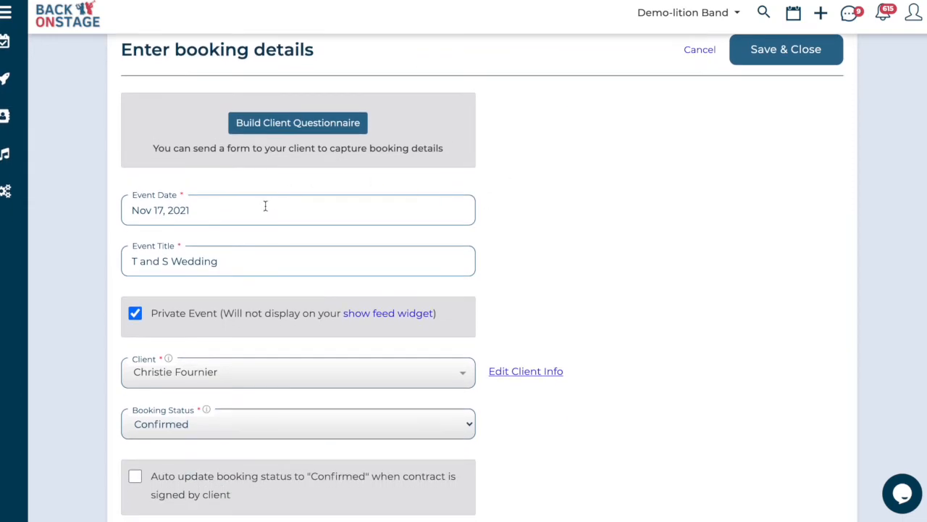
scroll(274, 208, "down", 1)
scroll(274, 207, "down", 1)
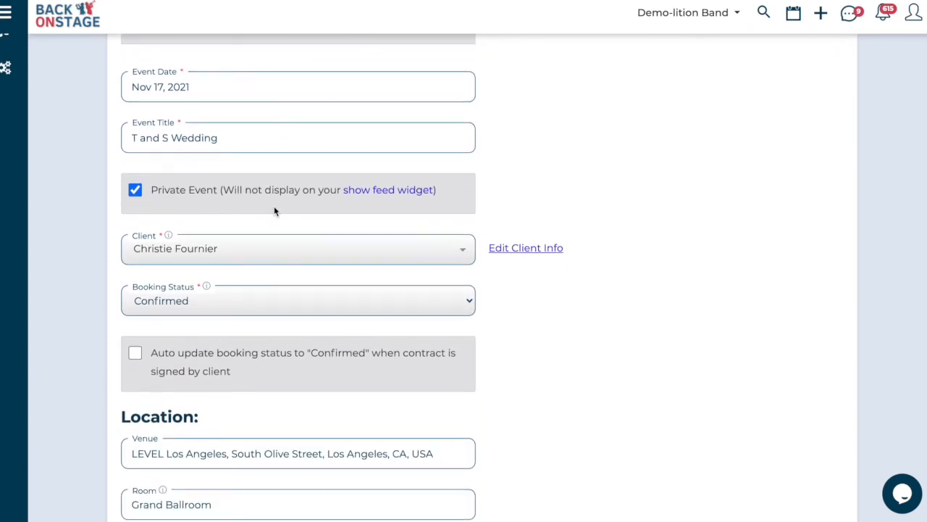
scroll(238, 263, "down", 1)
scroll(240, 261, "down", 5)
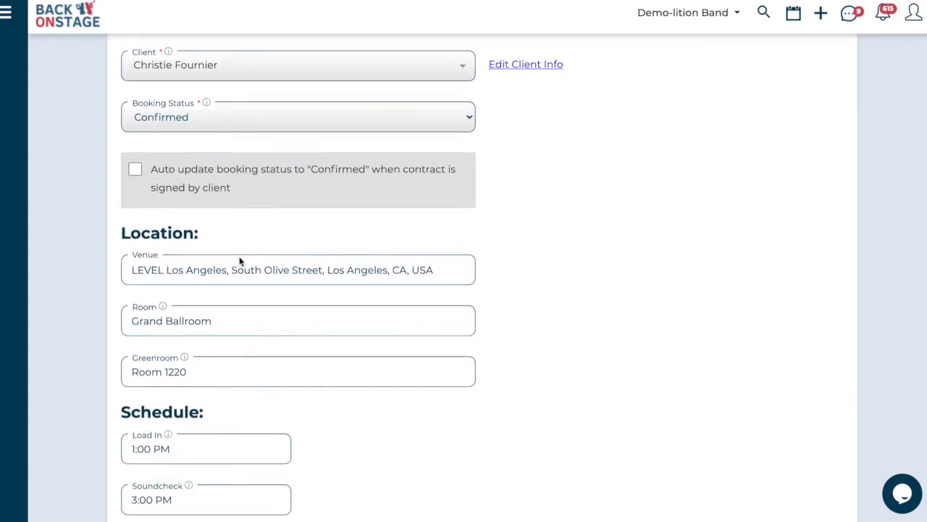
scroll(383, 271, "down", 3)
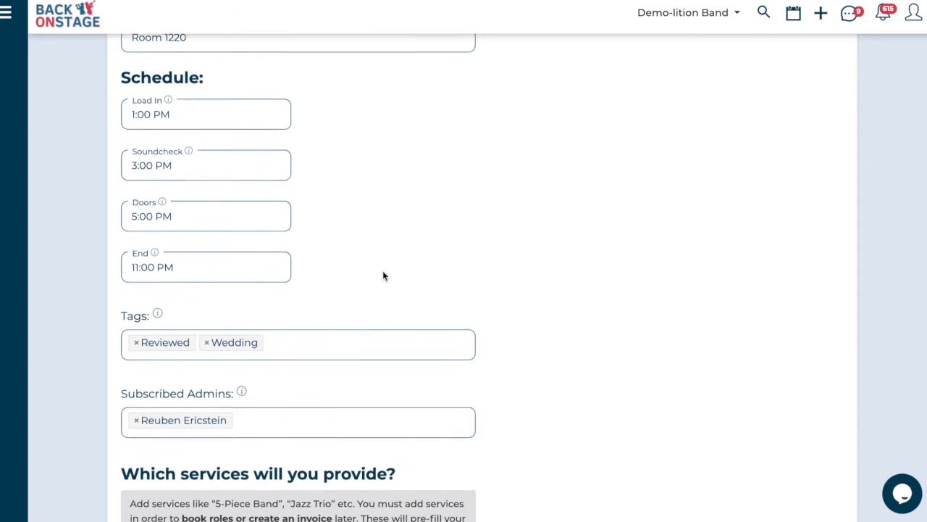
scroll(395, 312, "down", 1)
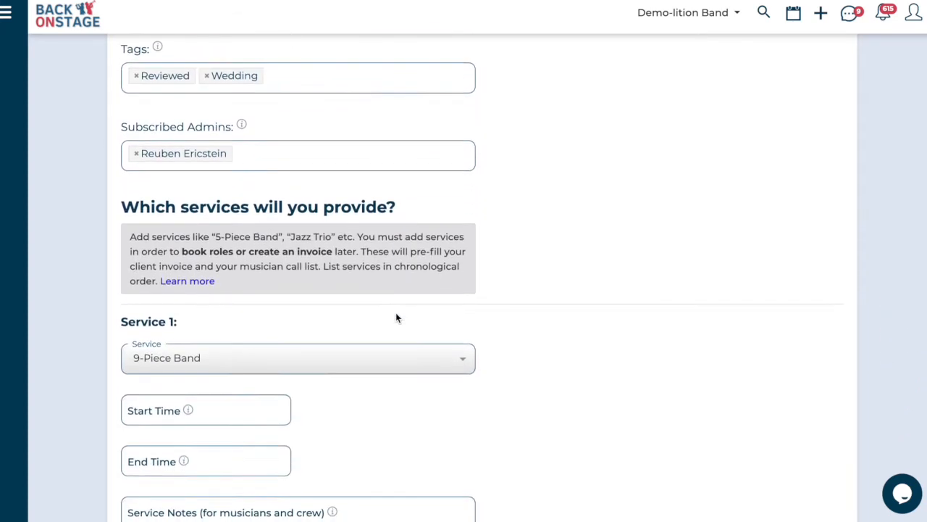
scroll(280, 231, "down", 1)
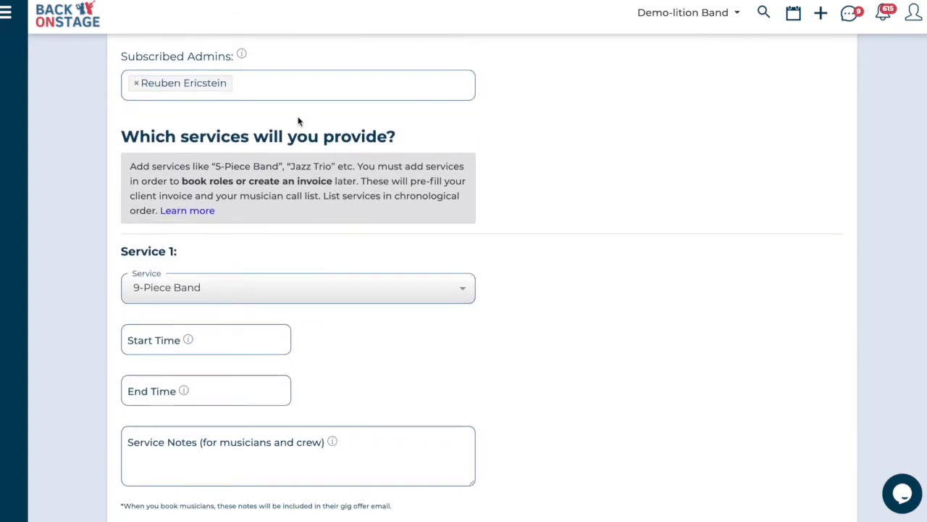
scroll(301, 158, "down", 1)
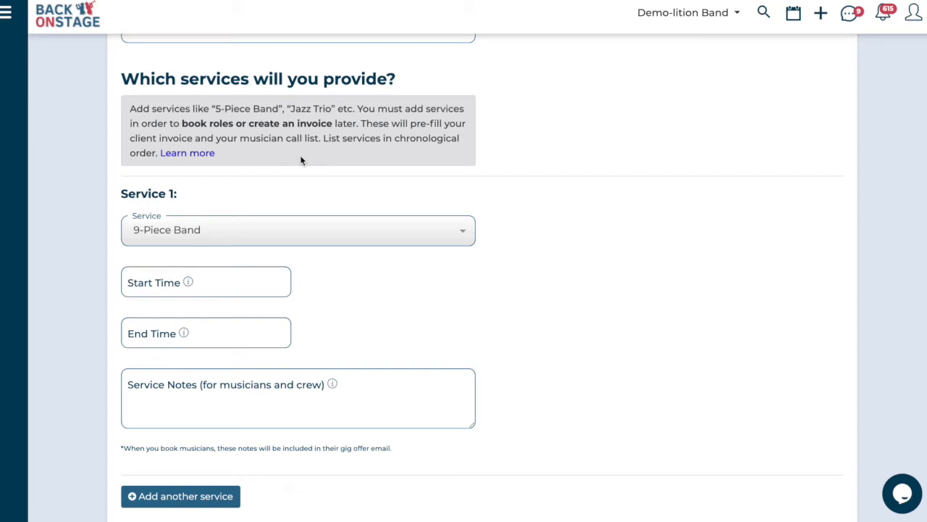
Step: Start adding a new service under Service 1 and examine its title, invoice description, price, tax and hiring role fields
left_click(294, 236)
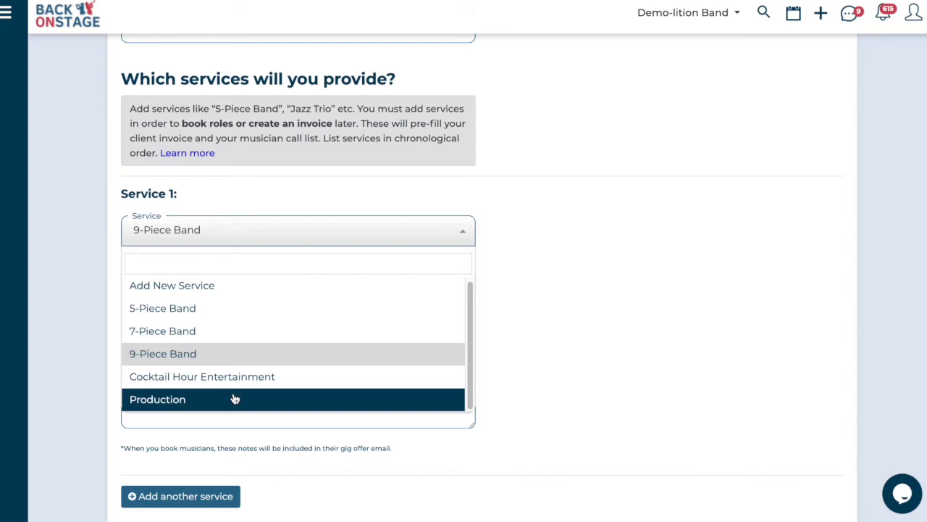
left_click(243, 289)
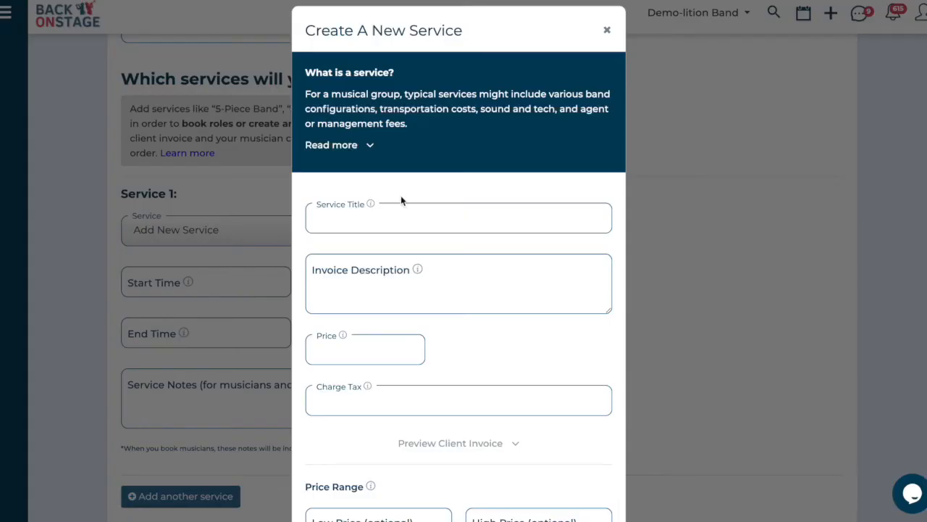
scroll(465, 172, "down", 2)
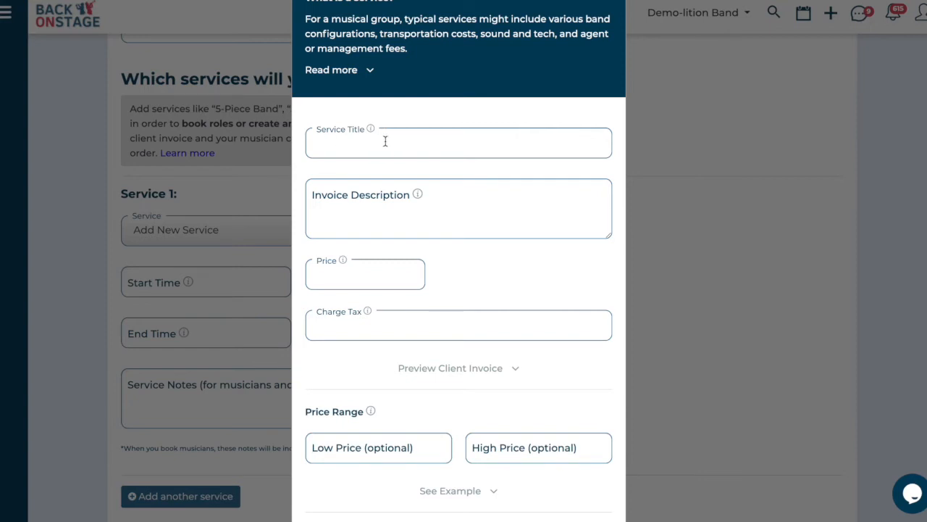
left_click(374, 209)
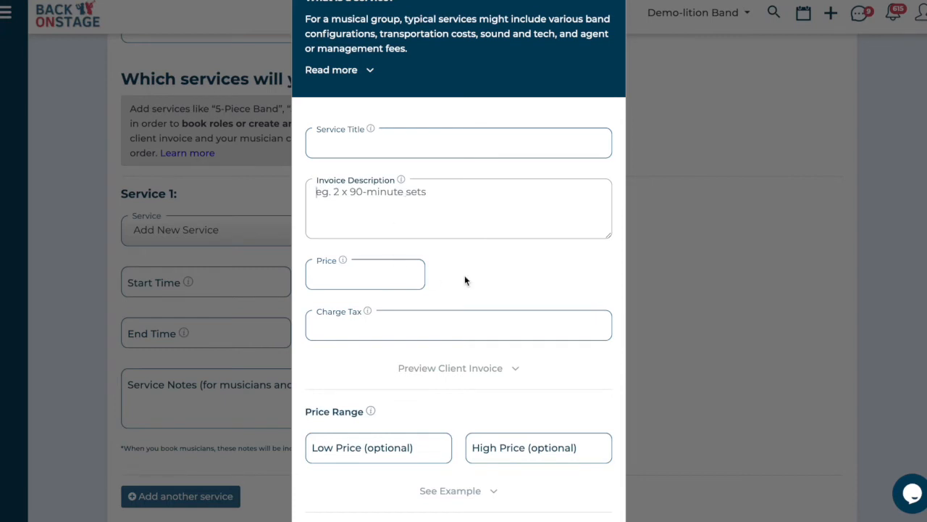
scroll(465, 275, "down", 3)
scroll(465, 276, "down", 2)
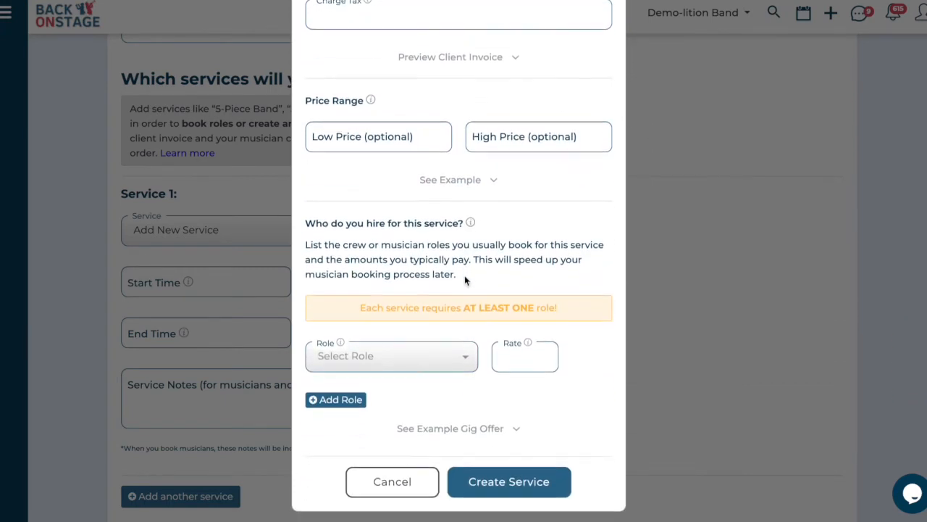
scroll(443, 274, "down", 1)
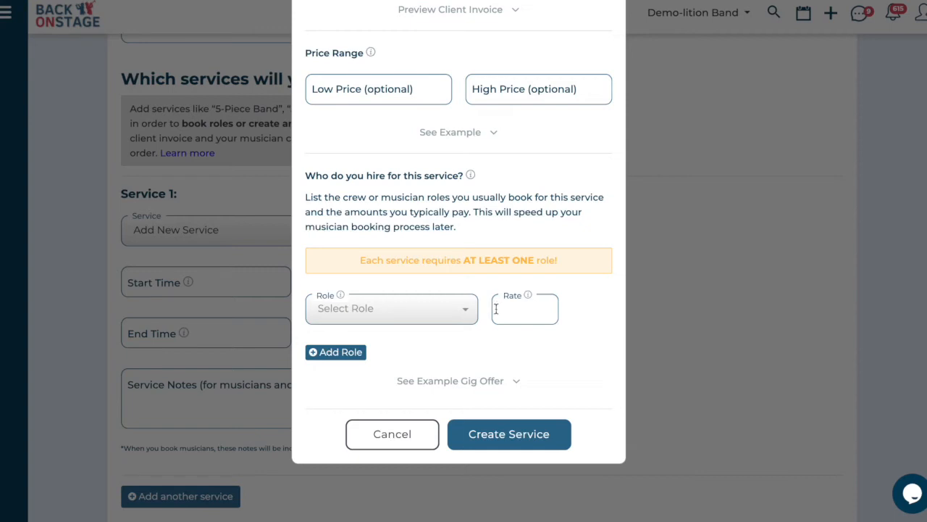
Step: Add Baritone Sax and Drums roles to the new service, each with a rate of 300
left_click(454, 314)
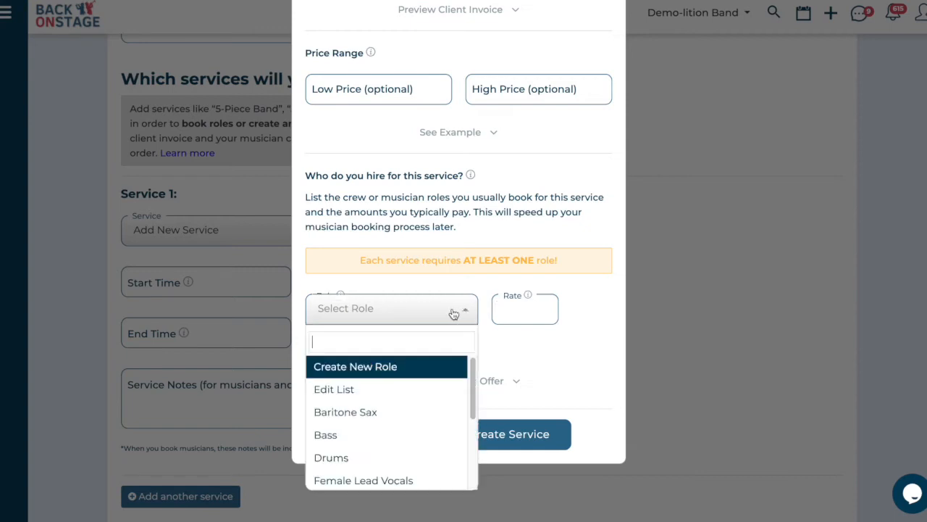
left_click(398, 417)
left_click(534, 330)
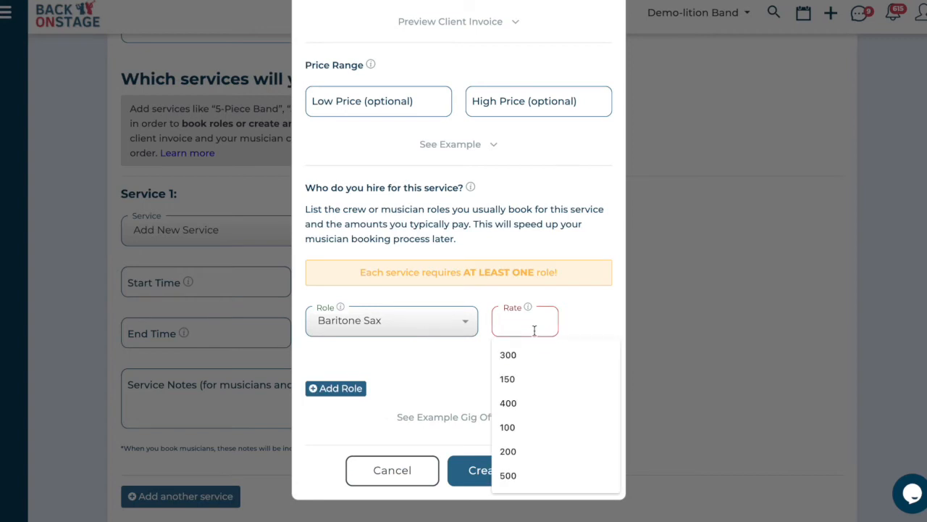
type("300")
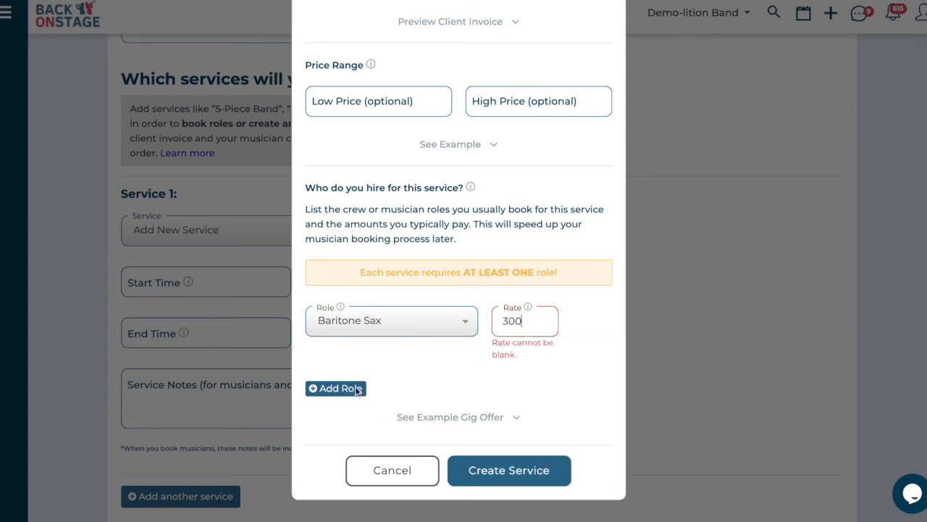
left_click(356, 391)
left_click(353, 366)
left_click(382, 373)
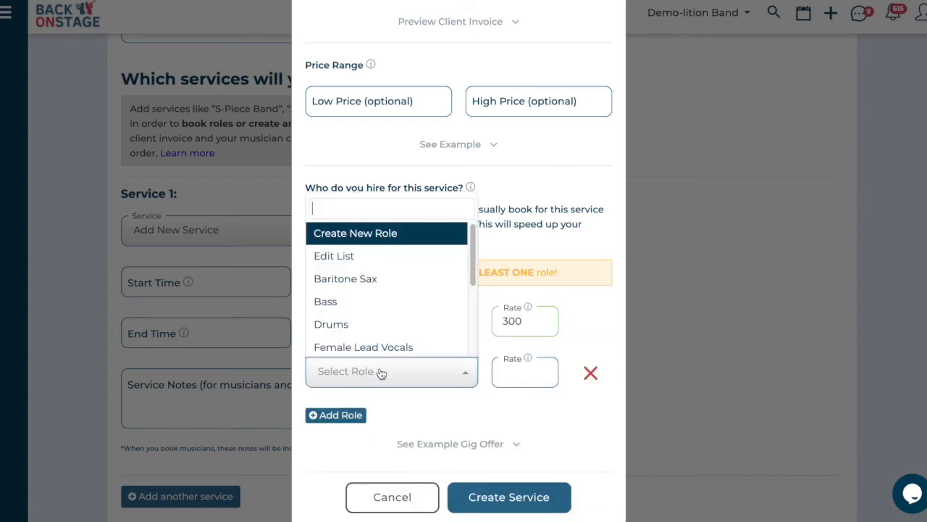
left_click(374, 324)
left_click(514, 374)
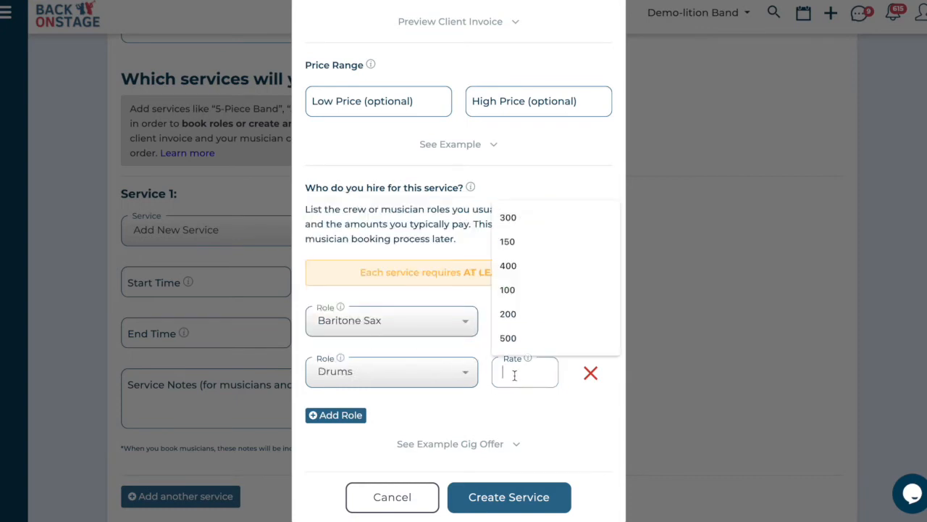
type("300")
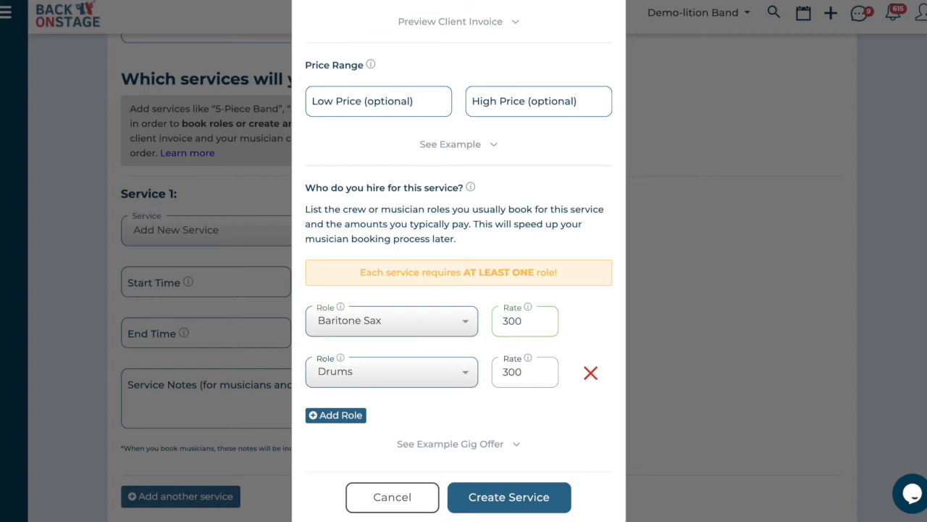
Step: Discard the new service form and select 9-Piece Band as Service 1
key("XF86AudioMute")
left_click(665, 396)
left_click(295, 240)
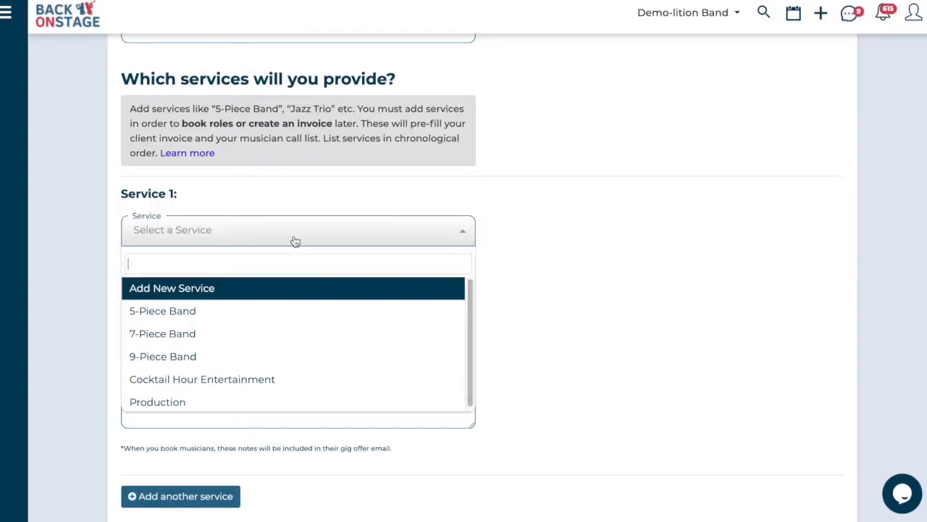
left_click(228, 356)
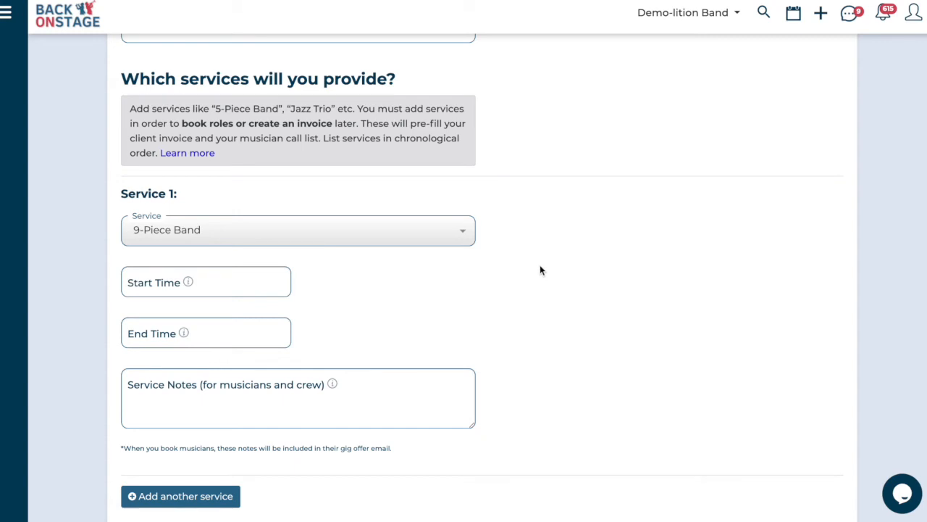
Step: Expand the booking's additional details and review the notes, attire, meal, backline, parking and admin note fields
scroll(539, 269, "down", 7)
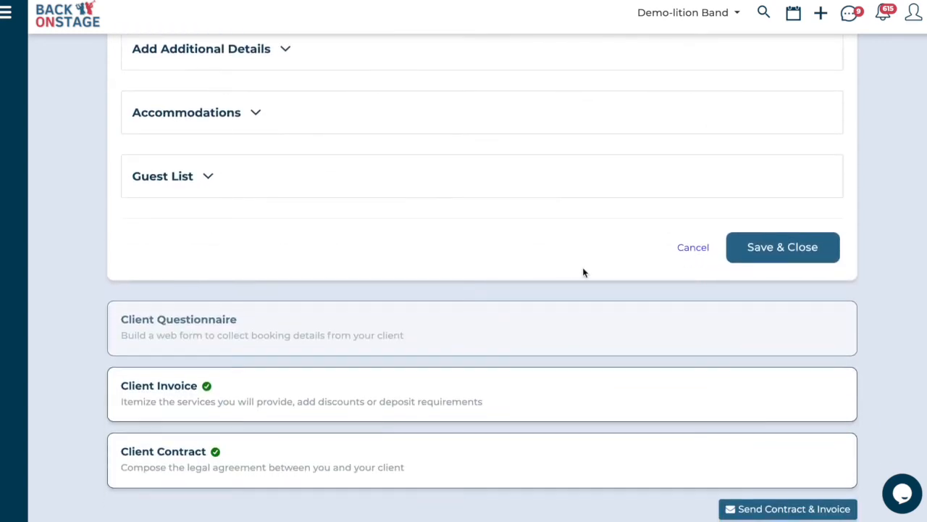
scroll(580, 269, "up", 3)
left_click(250, 178)
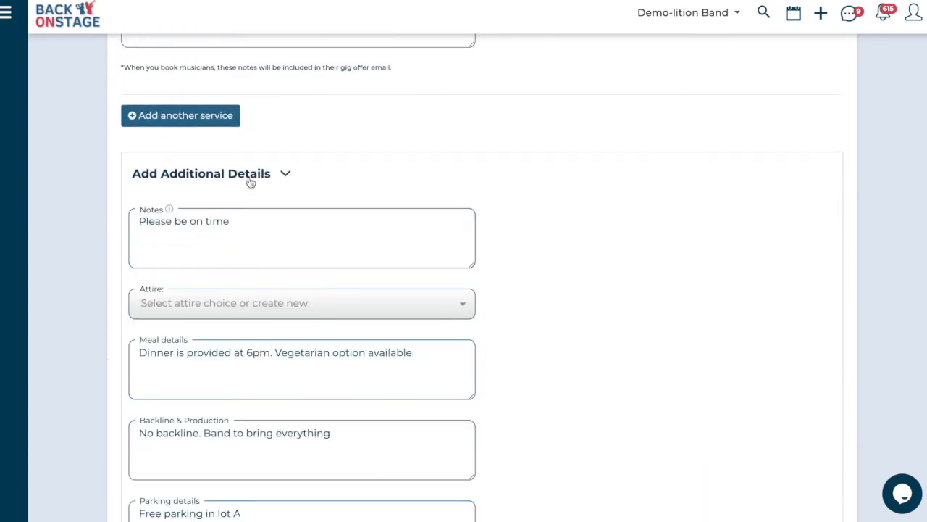
scroll(408, 167, "down", 4)
scroll(406, 163, "down", 4)
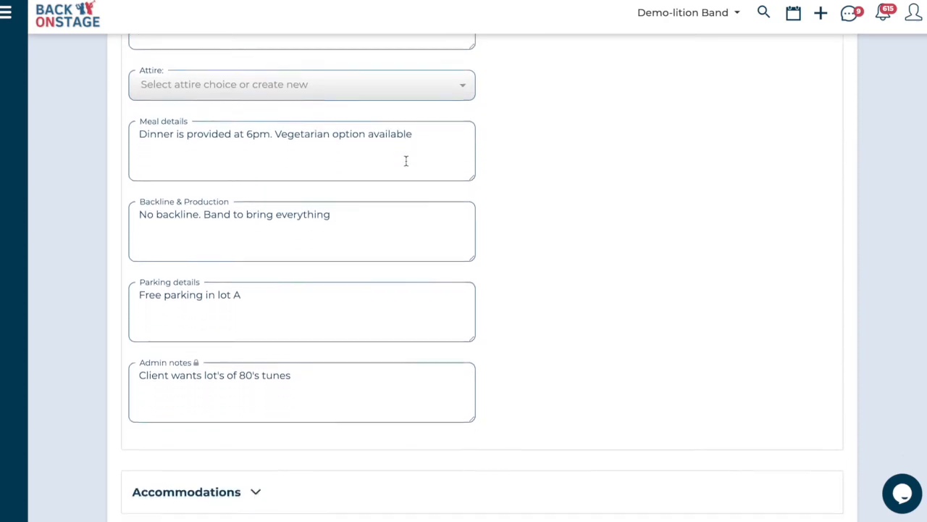
scroll(368, 389, "down", 5)
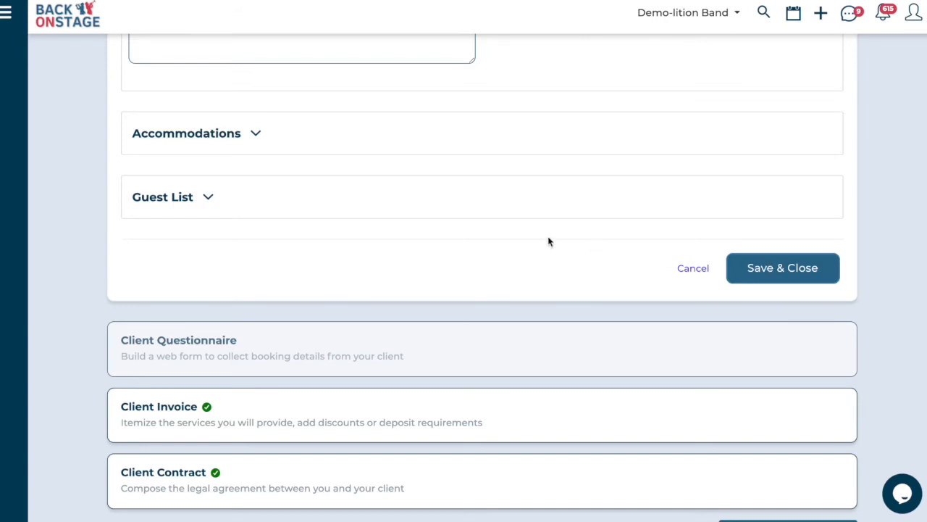
Step: Open the Client Invoice section and review its company, bill-to, invoice date and due date fields
scroll(551, 240, "down", 2)
left_click(433, 316)
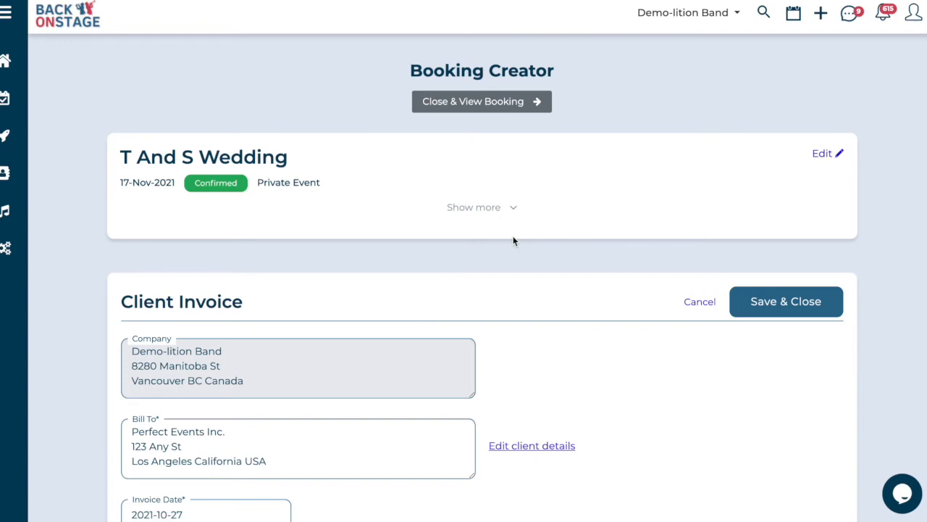
scroll(514, 241, "down", 3)
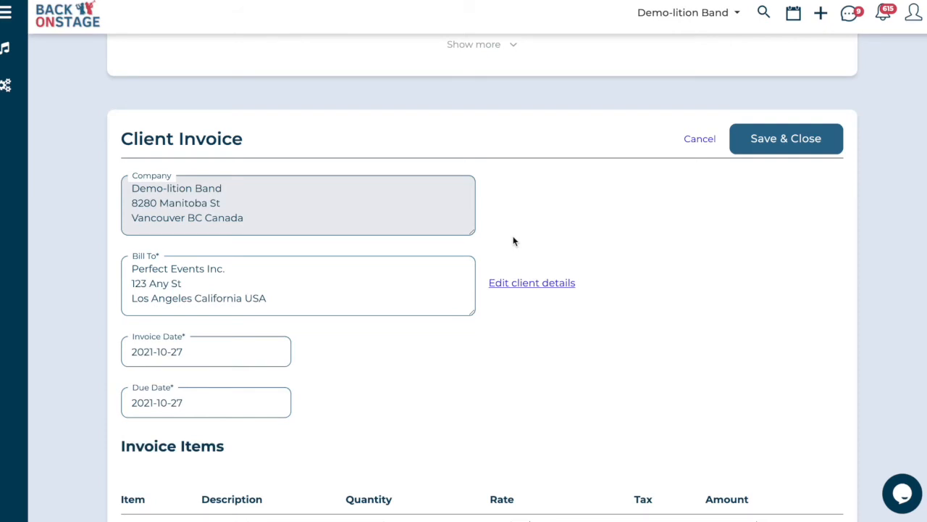
scroll(514, 241, "up", 3)
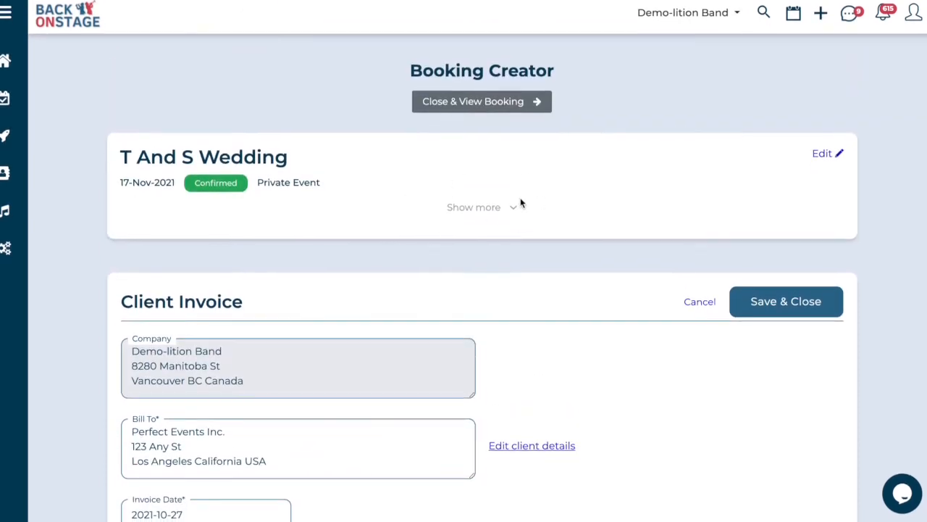
scroll(440, 223, "down", 5)
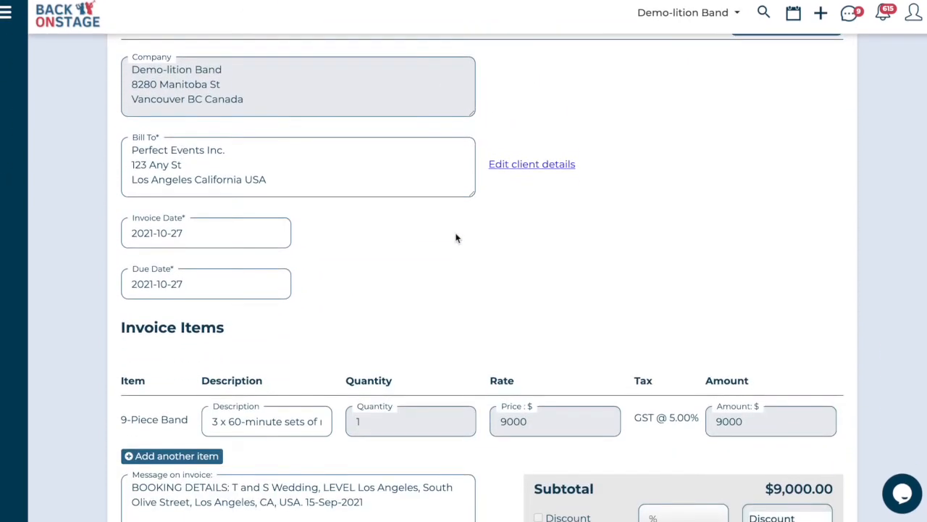
scroll(465, 252, "down", 3)
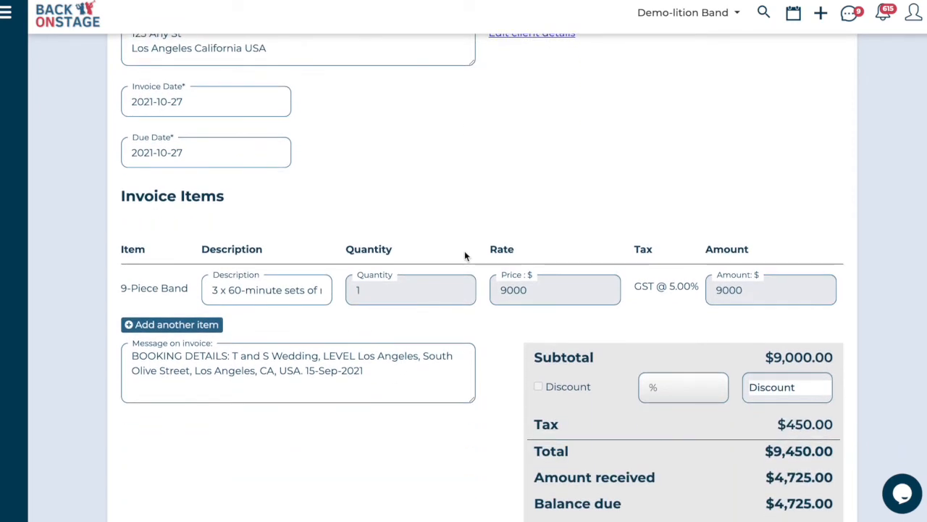
scroll(465, 254, "up", 3)
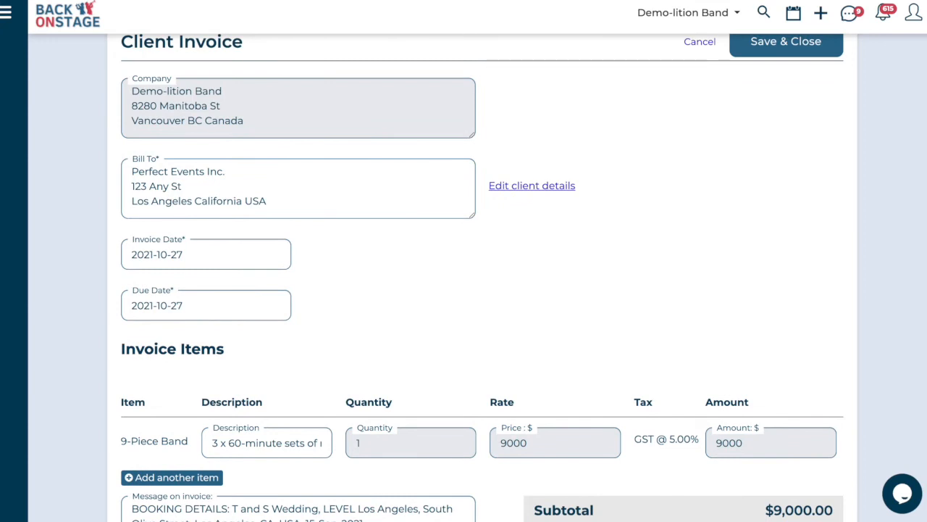
left_click_drag(280, 128, 127, 88)
left_click_drag(279, 201, 121, 171)
left_click(345, 297)
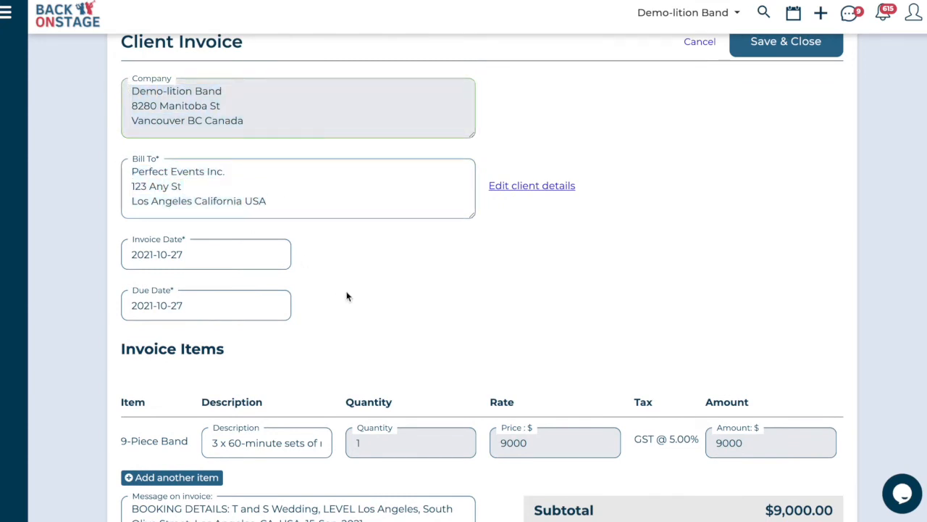
Step: Examine the 9-Piece Band invoice item, the invoice message, totals, PayPal payment option and deposit requirement
scroll(335, 272, "down", 1)
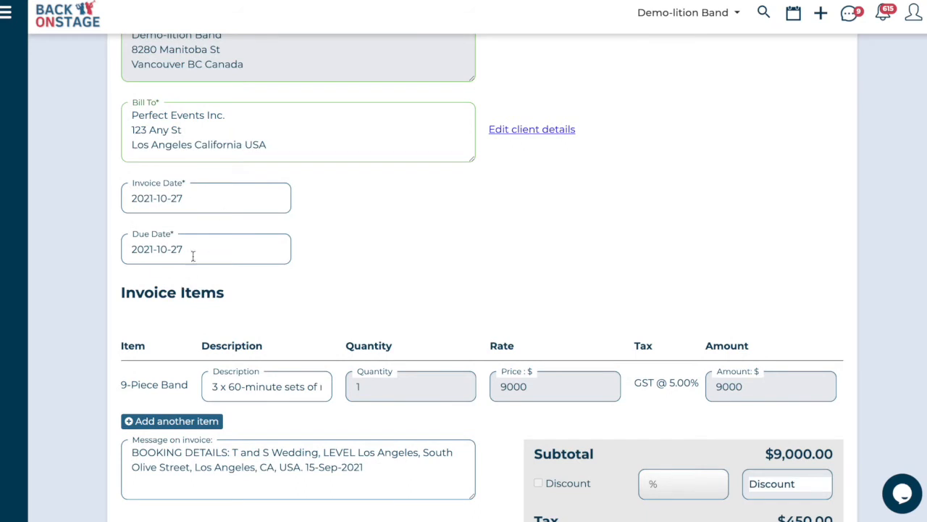
scroll(389, 210, "down", 2)
left_click_drag(124, 265, 193, 273)
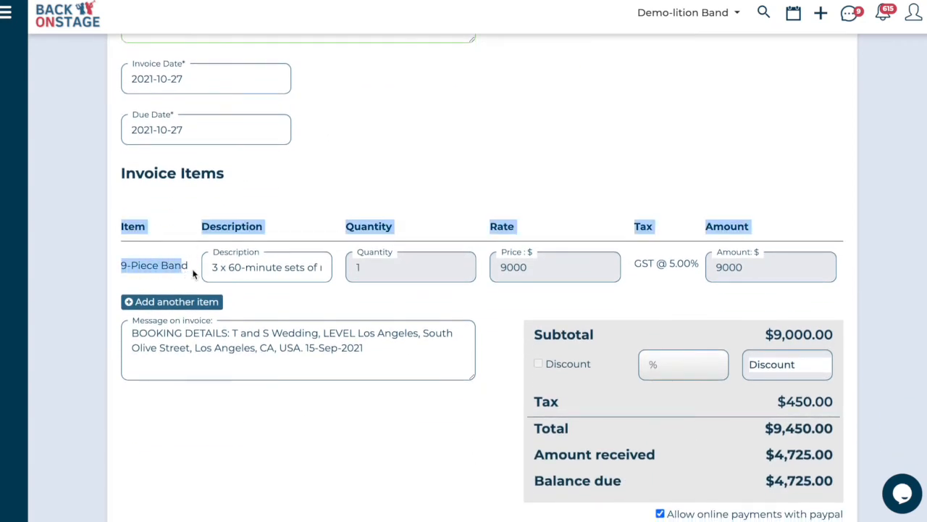
left_click(341, 227)
scroll(641, 227, "down", 3)
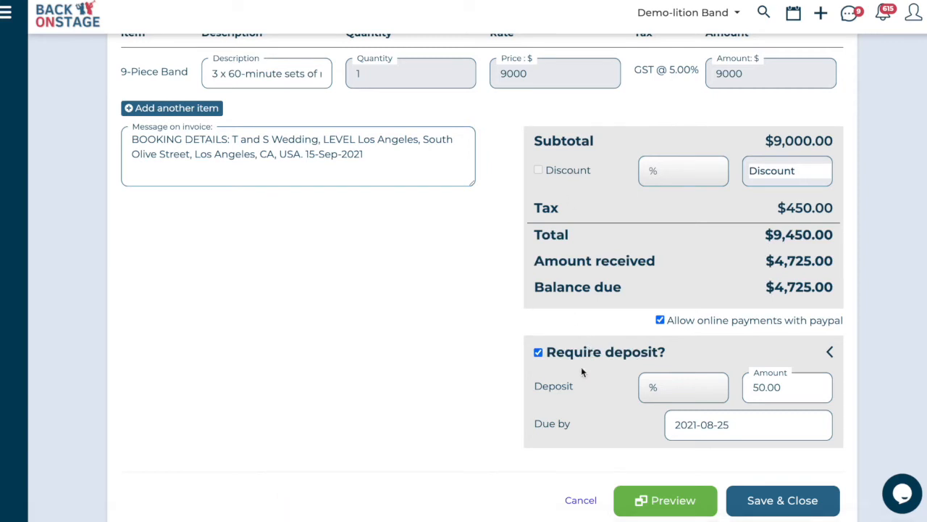
scroll(573, 352, "down", 1)
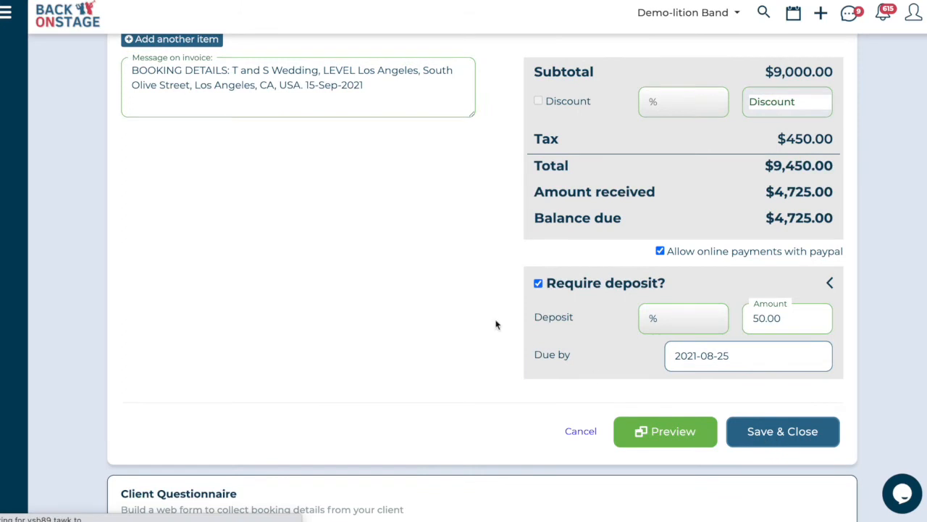
Step: Open the Client Contract section and review its template choices, title, dates, contract text and signature settings
scroll(497, 325, "down", 2)
scroll(521, 308, "down", 1)
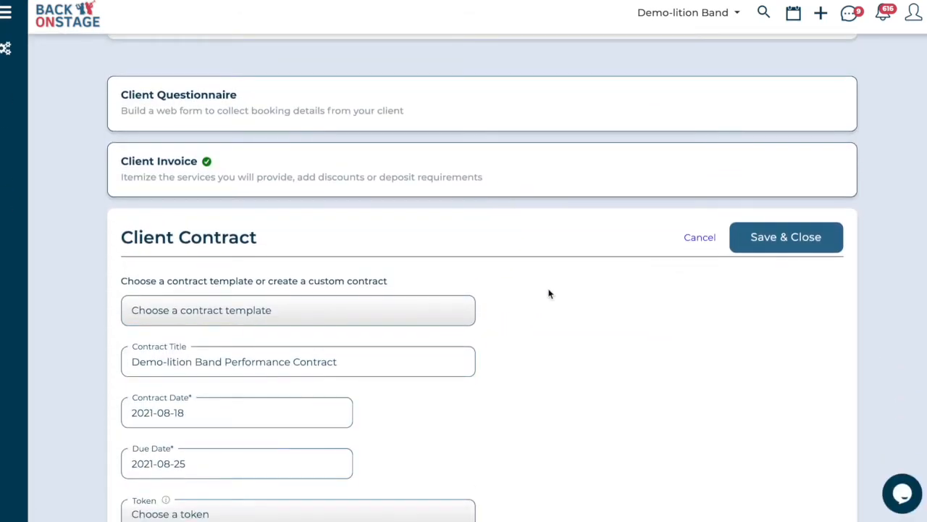
scroll(549, 293, "down", 4)
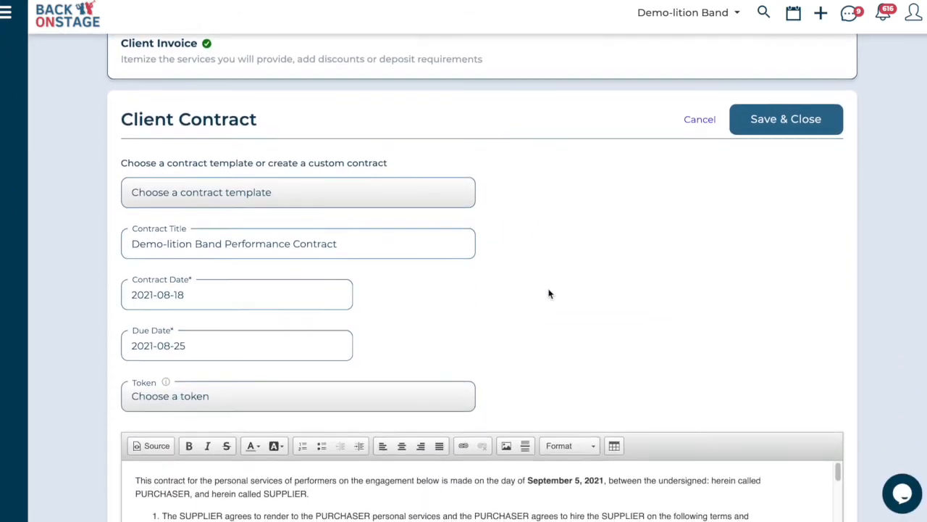
left_click(420, 128)
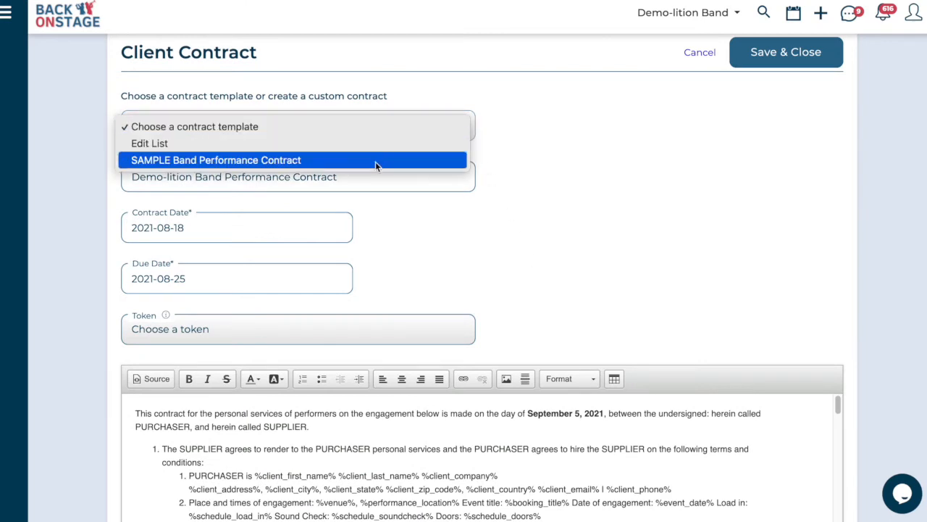
left_click(503, 161)
scroll(504, 167, "down", 3)
scroll(503, 168, "down", 1)
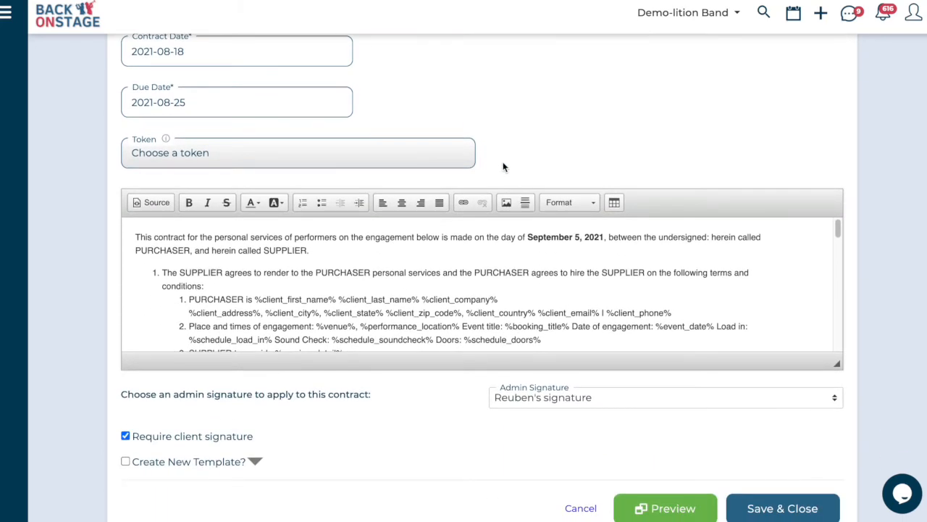
Step: Highlight the %client_first_name% token in the contract's PURCHASER clause to examine it
left_click_drag(256, 300, 337, 302)
left_click(271, 310)
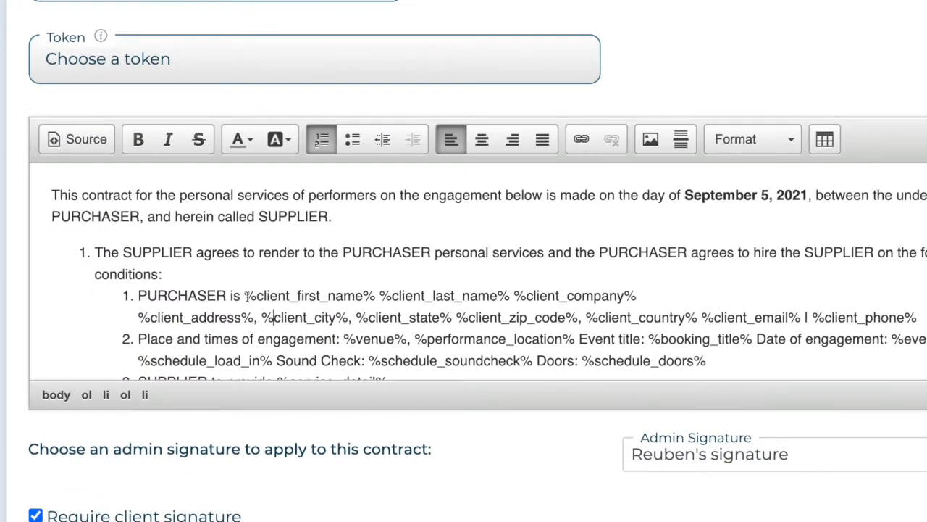
left_click_drag(246, 297, 375, 301)
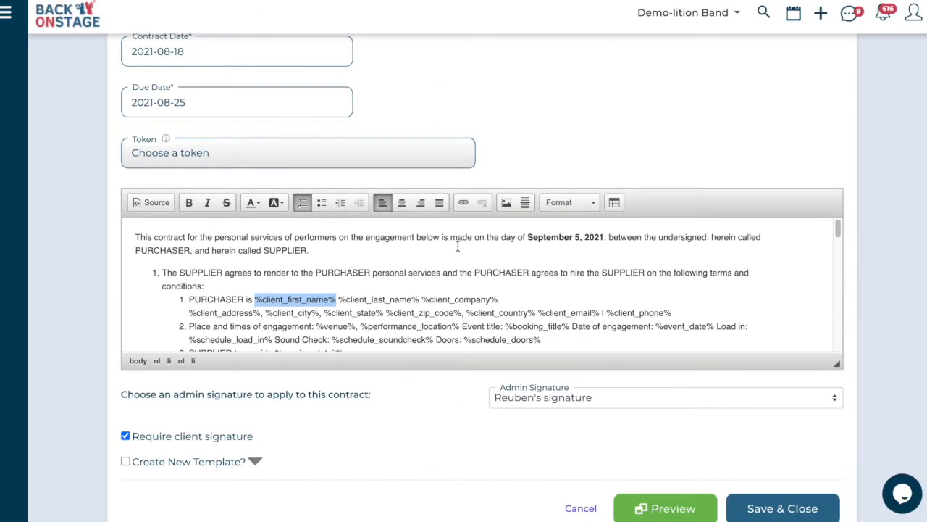
left_click(428, 283)
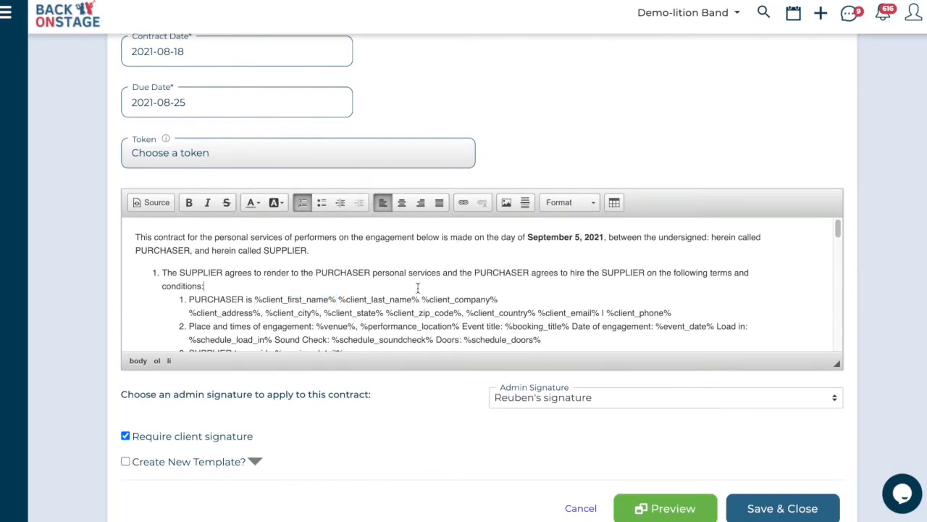
Step: Browse the list of available tokens and examine the client, %service_detail% and %total_amount% tokens in the contract text
left_click(402, 155)
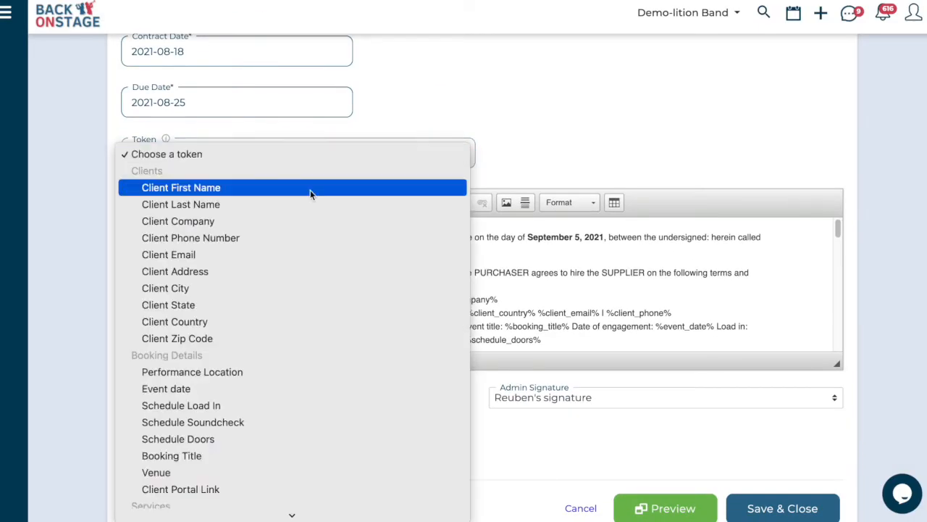
scroll(245, 218, "down", 3)
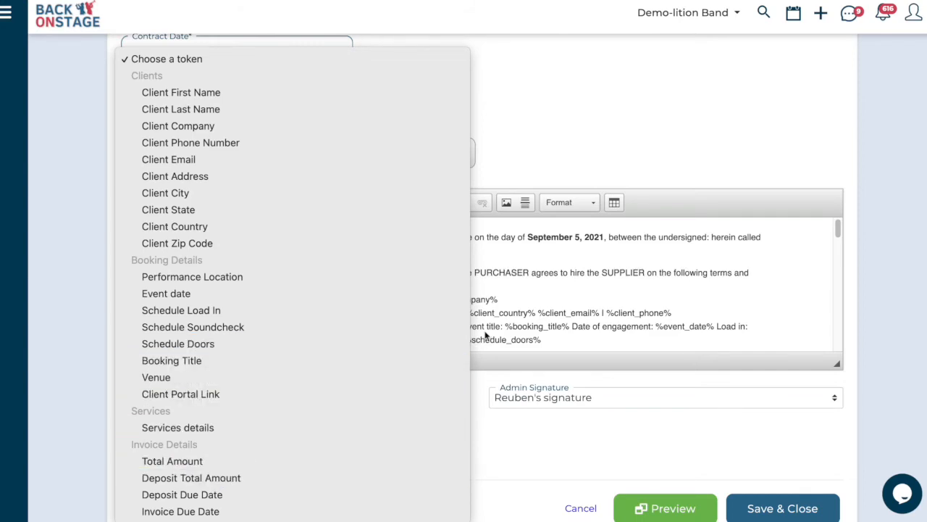
left_click(549, 309)
scroll(410, 291, "down", 1)
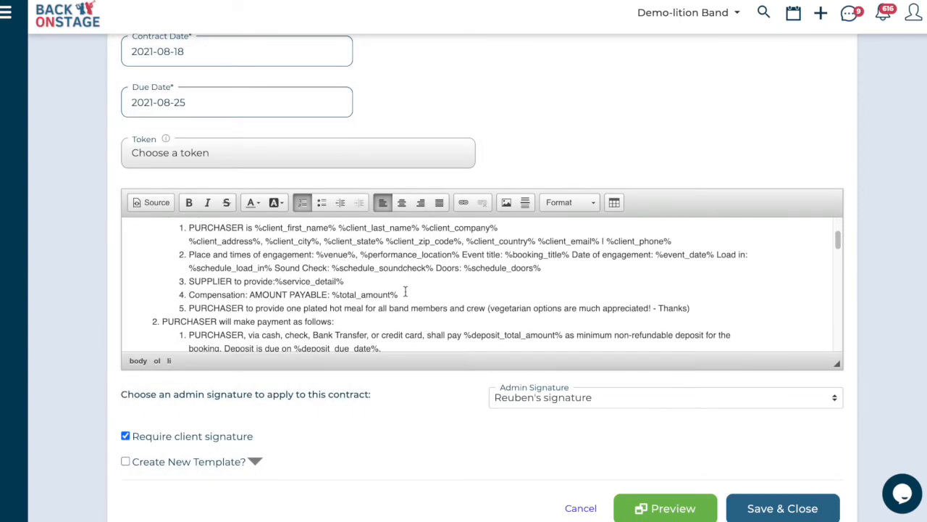
left_click_drag(265, 228, 489, 229)
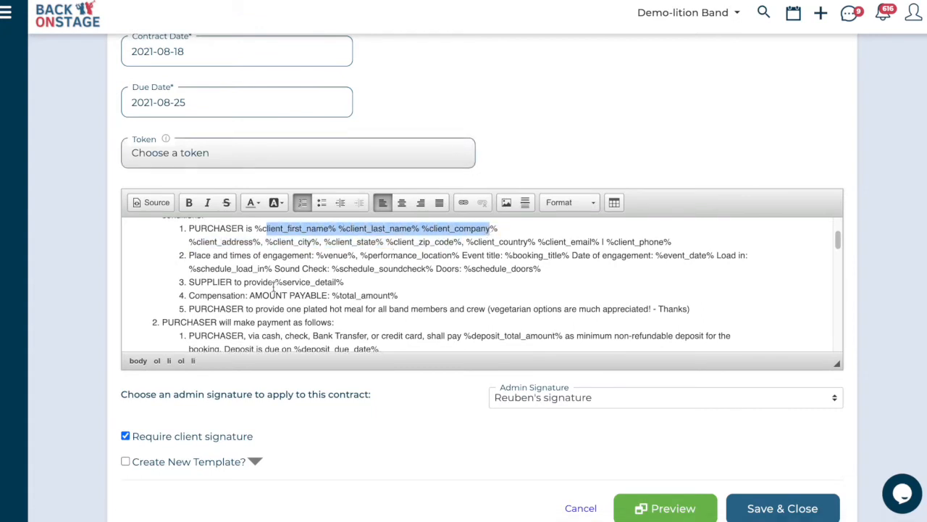
left_click_drag(275, 282, 400, 295)
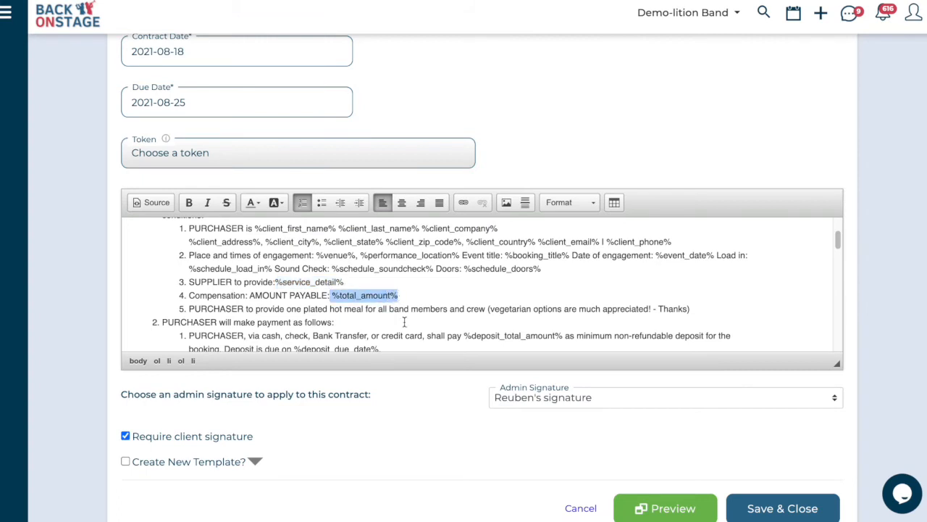
left_click(445, 294)
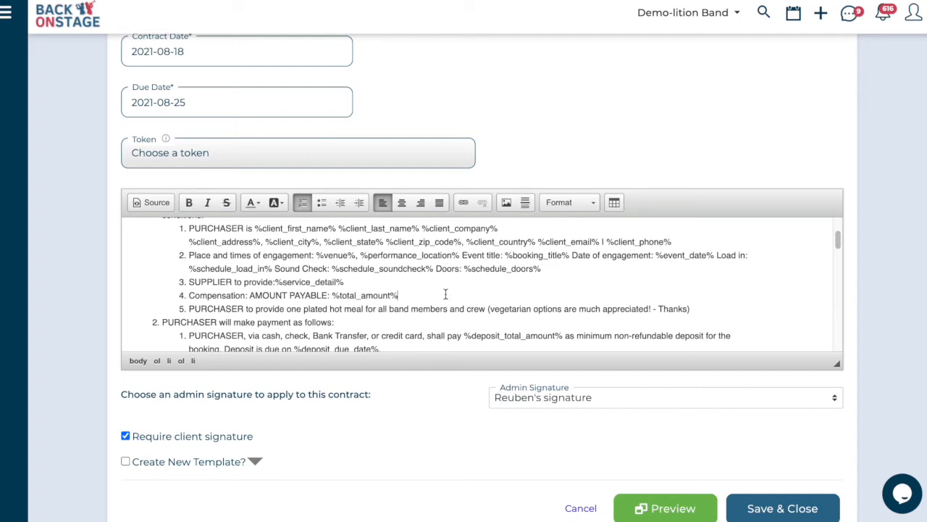
Step: Preview the contract, check the filled-in purchaser details, service details and amount payable, and close the preview
left_click(681, 509)
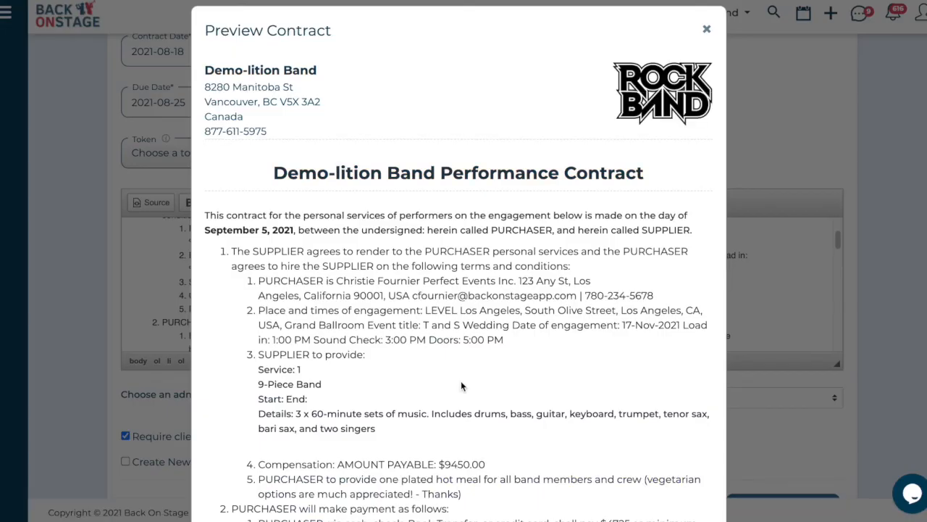
left_click_drag(337, 281, 591, 281)
left_click_drag(257, 375, 383, 445)
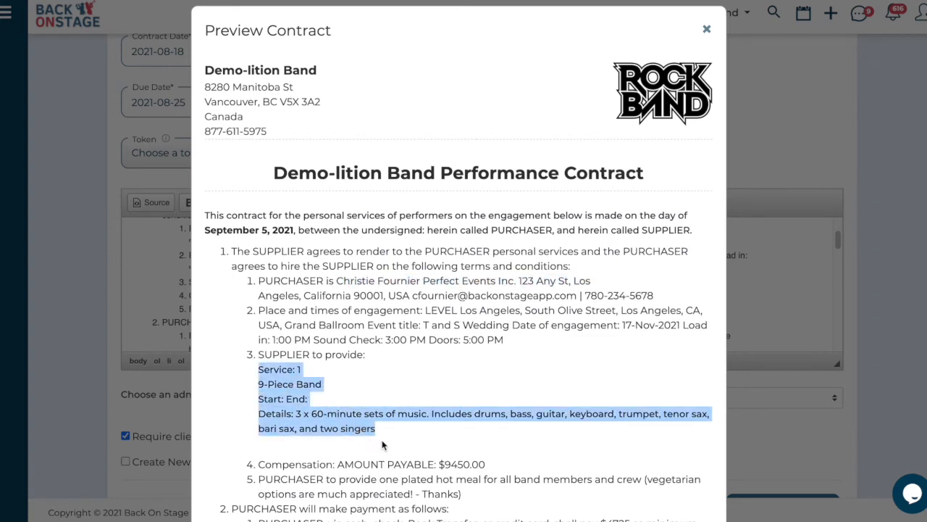
left_click(400, 386)
scroll(400, 386, "down", 1)
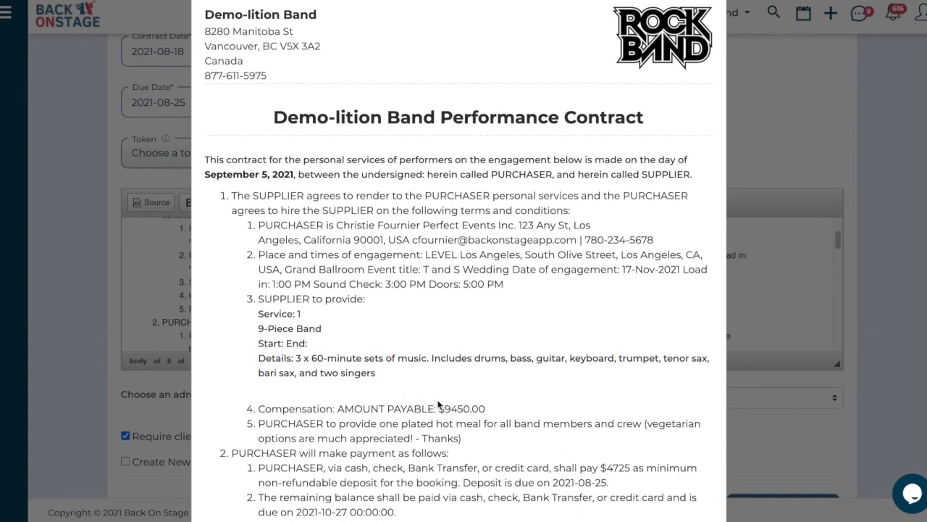
left_click_drag(438, 408, 495, 411)
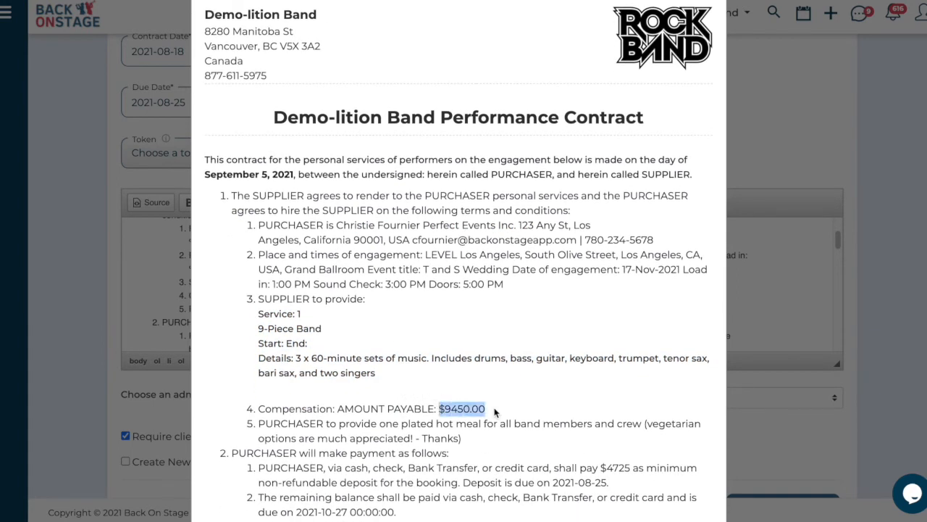
left_click(750, 432)
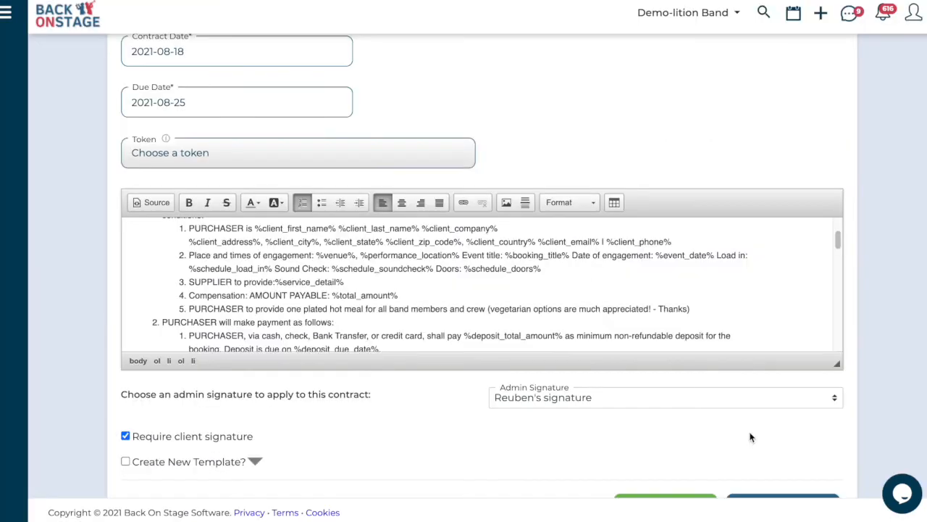
Step: Check the contract's admin signature, client signature and new template options, and save and close the contract
scroll(533, 440, "down", 1)
scroll(533, 439, "down", 1)
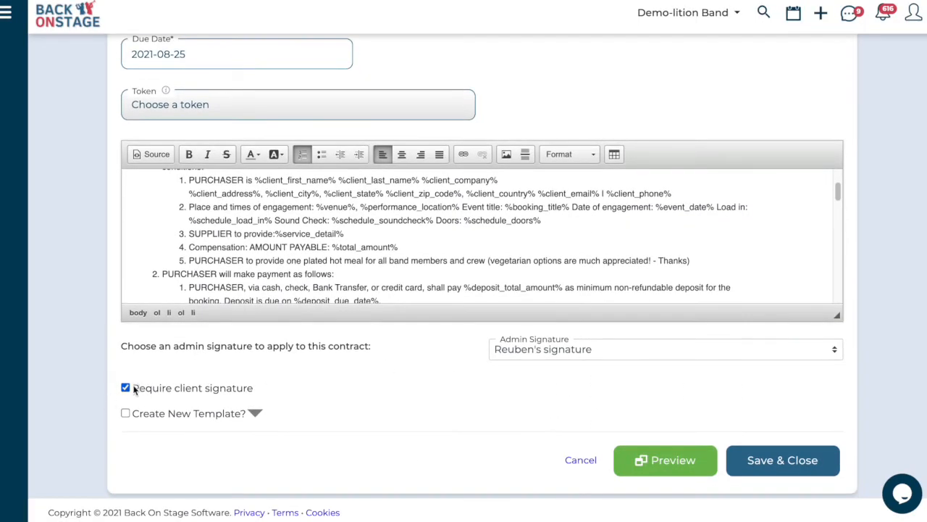
scroll(377, 391, "down", 1)
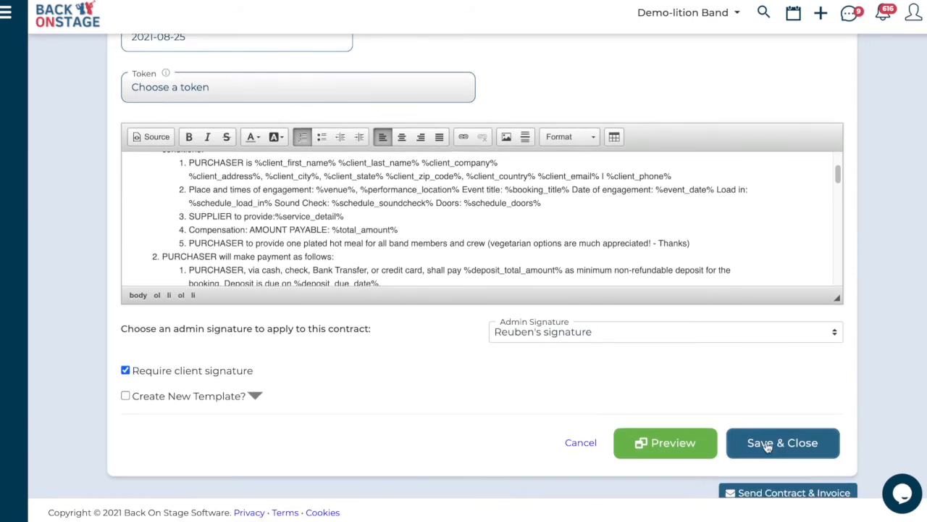
left_click(762, 442)
Step: Open the Book Roles section and review its instructions and the roles for Service 1: 9-Piece Band
scroll(645, 348, "down", 3)
scroll(644, 350, "down", 3)
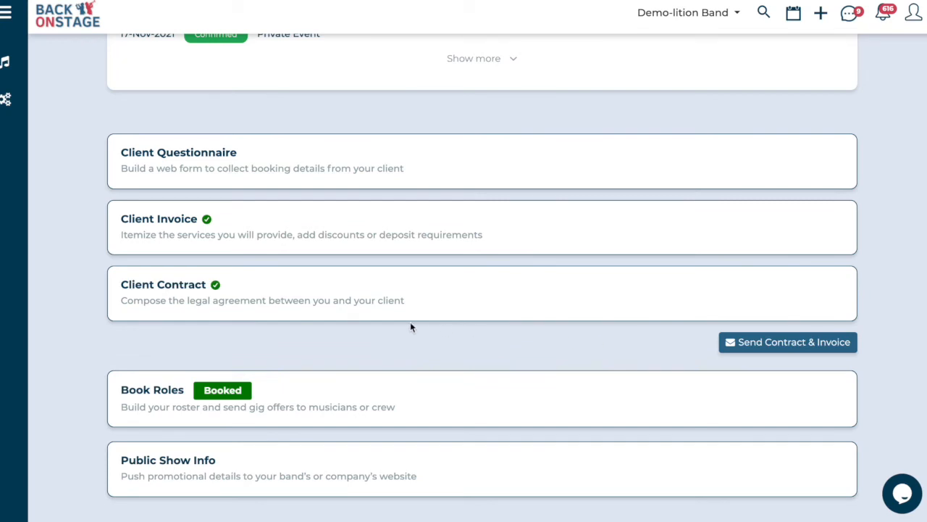
scroll(410, 327, "down", 1)
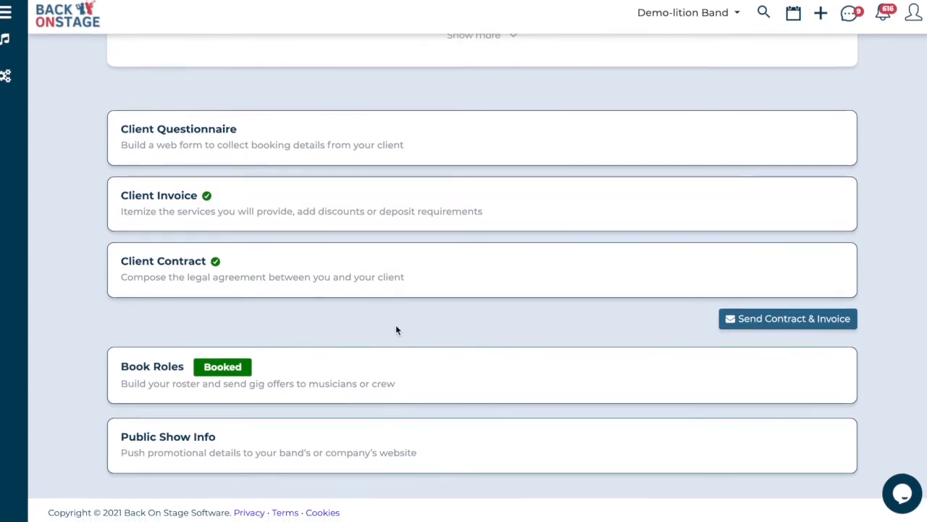
left_click(315, 374)
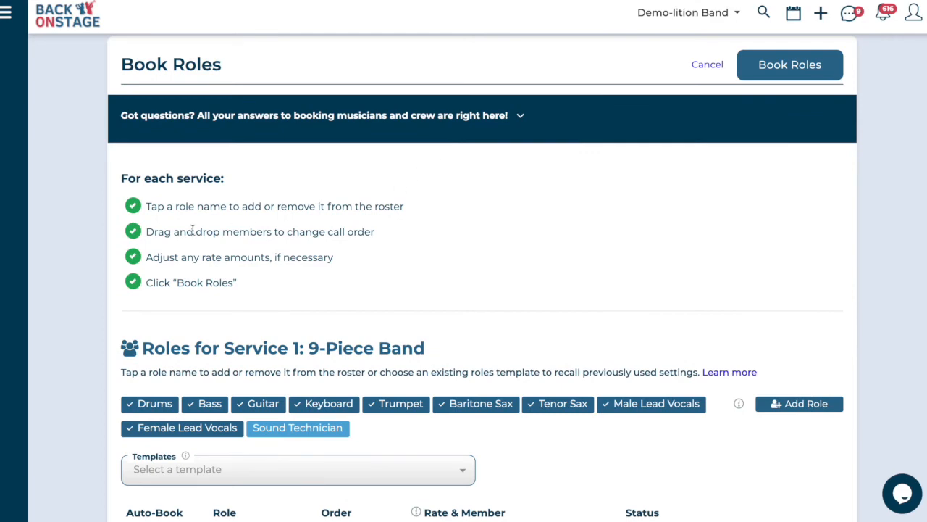
scroll(423, 226, "down", 2)
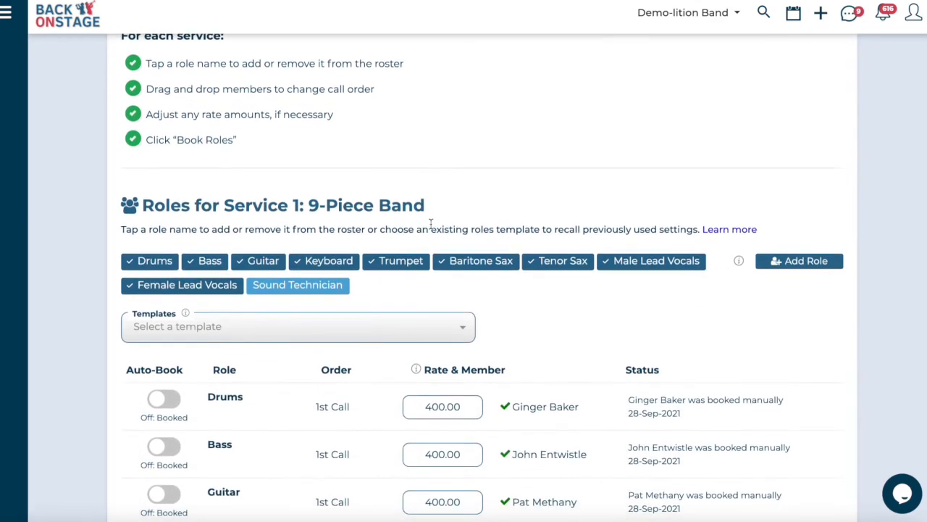
Step: Review the 9-Piece Band roster's roles, rates, booked members and booking statuses, including the Baritone Sax entry
scroll(520, 200, "down", 2)
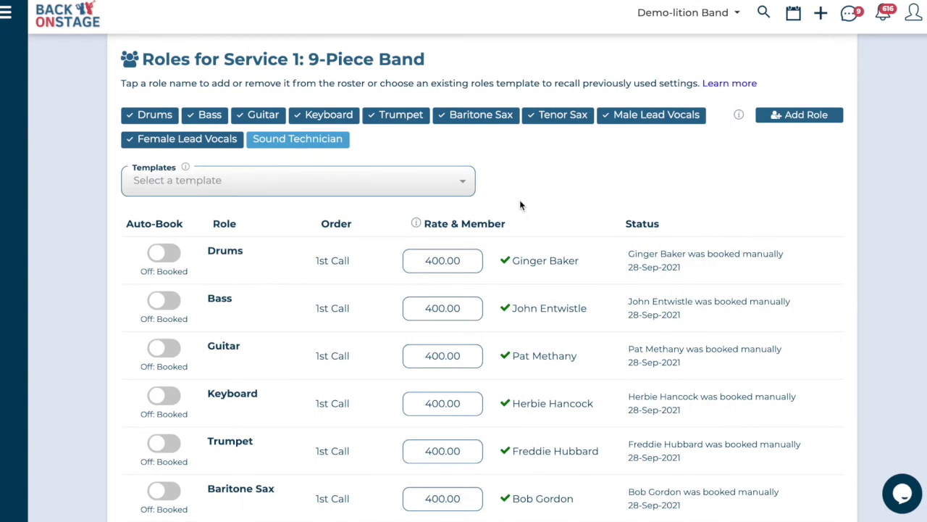
scroll(520, 205, "down", 1)
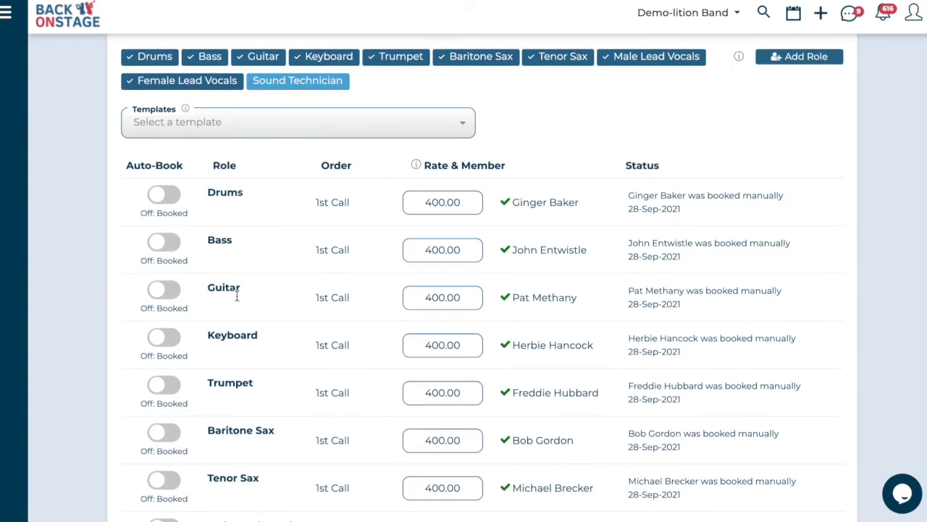
scroll(305, 285, "down", 1)
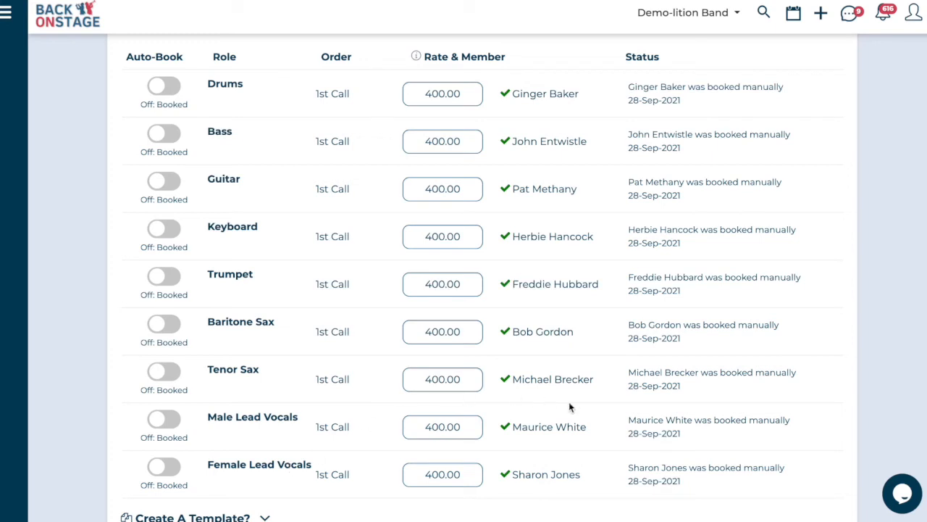
left_click_drag(519, 333, 573, 333)
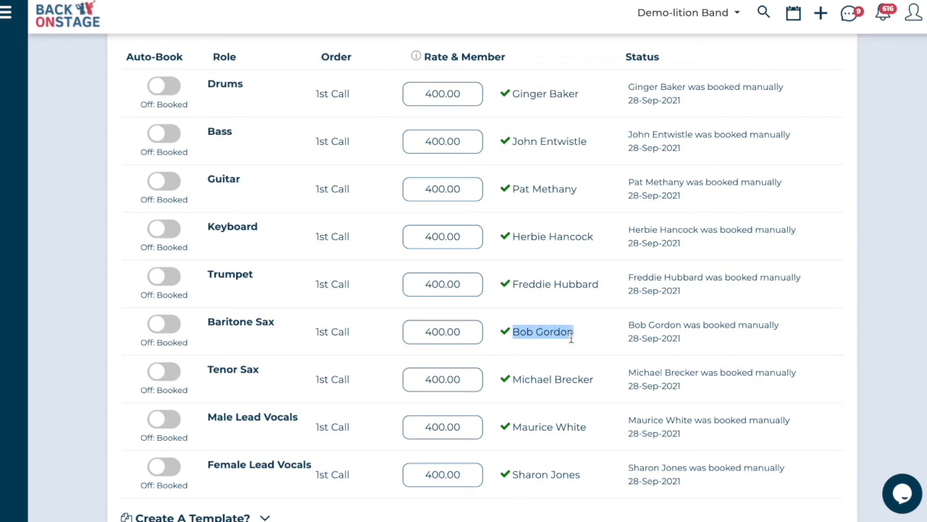
left_click_drag(628, 325, 758, 335)
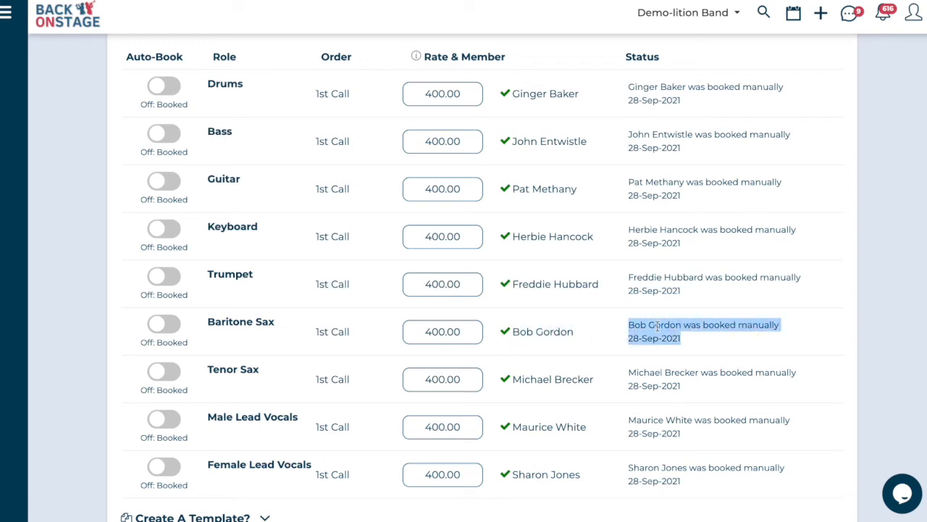
left_click(579, 317)
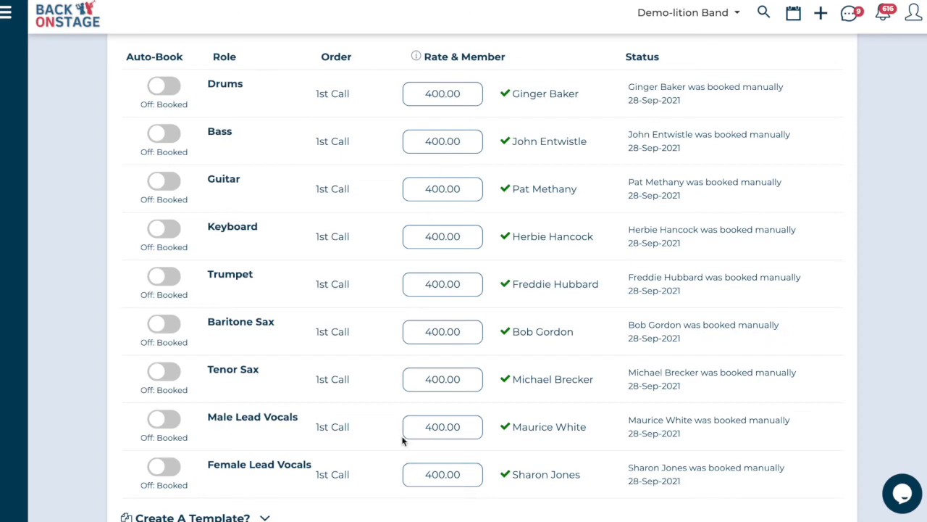
scroll(264, 265, "down", 1)
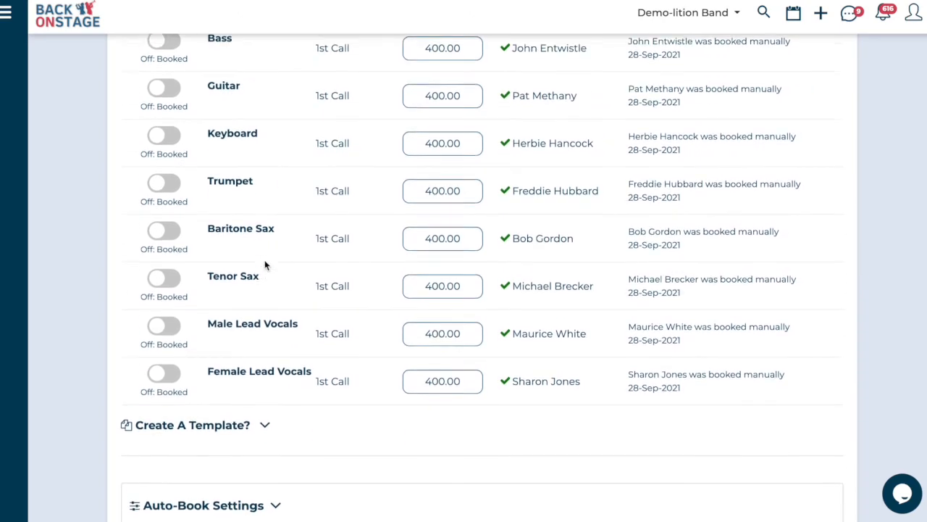
Step: Apply the roles template "9-Piece Band - IN TOWN (Auto-Book)" to Service 1
scroll(265, 265, "up", 3)
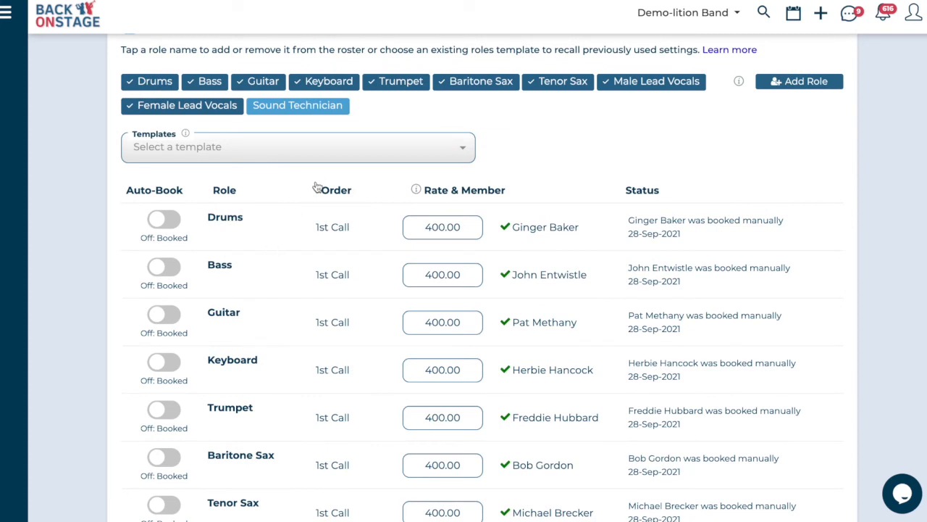
left_click(297, 155)
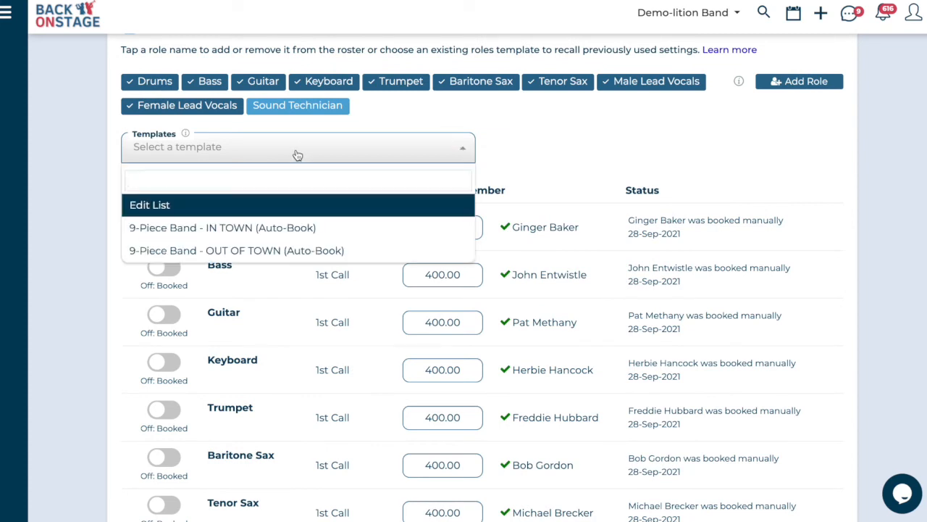
left_click(292, 228)
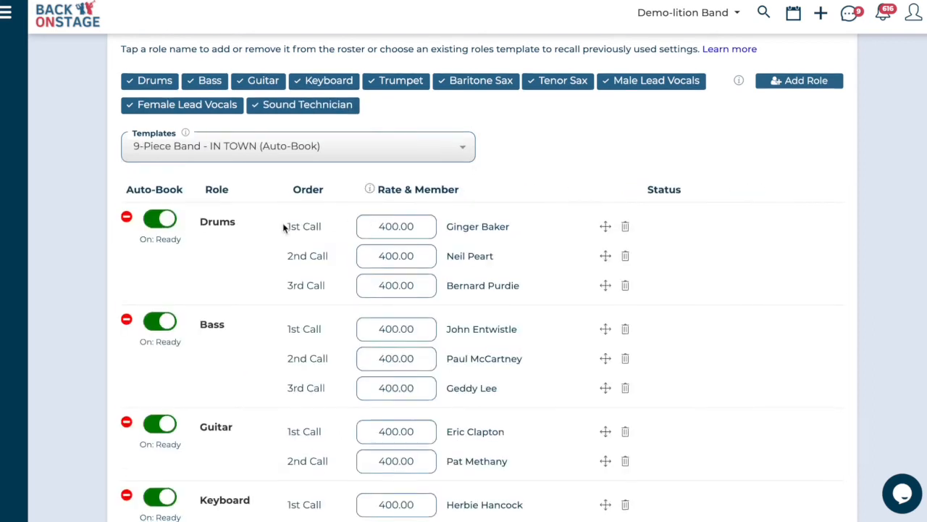
Step: Reorder the call lists, moving the 3rd Call drummer to 2nd Call and the 3rd Call bassist to 1st Call
scroll(282, 227, "down", 1)
left_click_drag(606, 202, 602, 166)
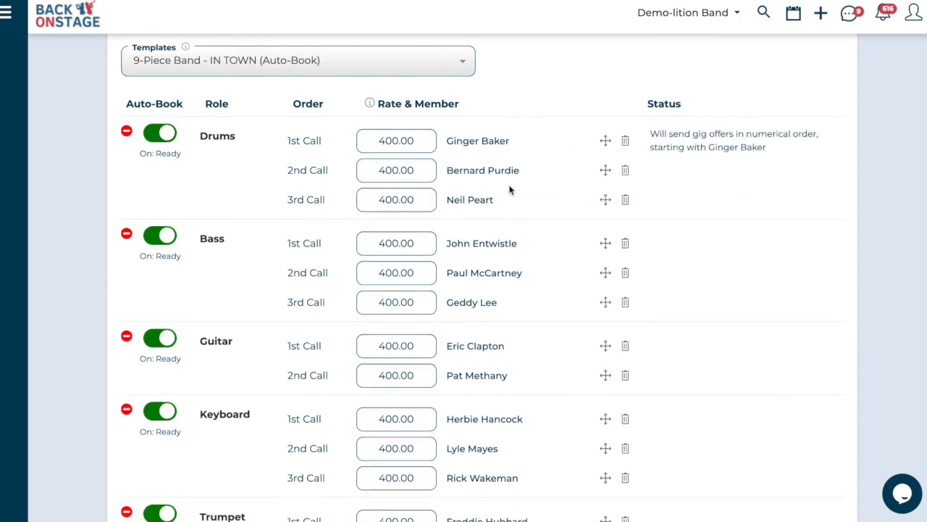
scroll(533, 193, "down", 1)
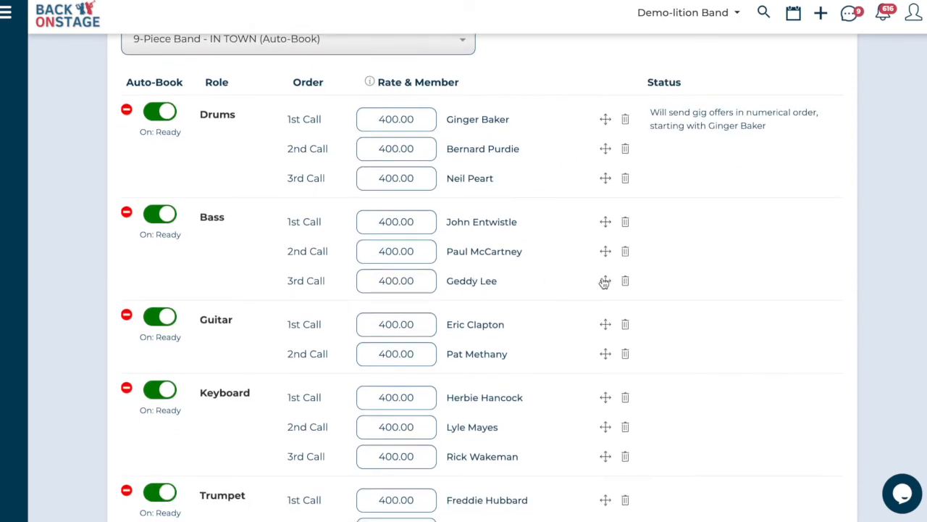
left_click_drag(607, 281, 576, 212)
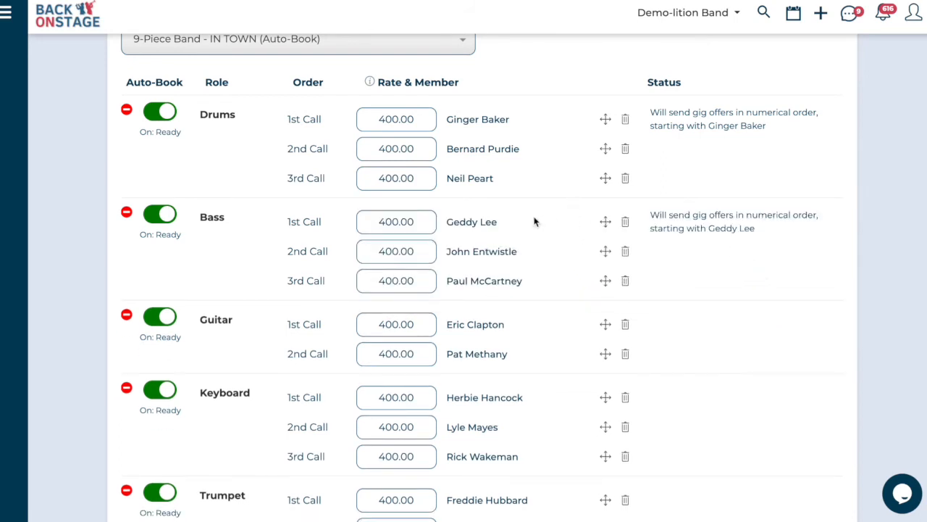
Step: Set the rate of the 1st Call bassist to 500
double_click(397, 221)
type("500")
scroll(263, 210, "down", 2)
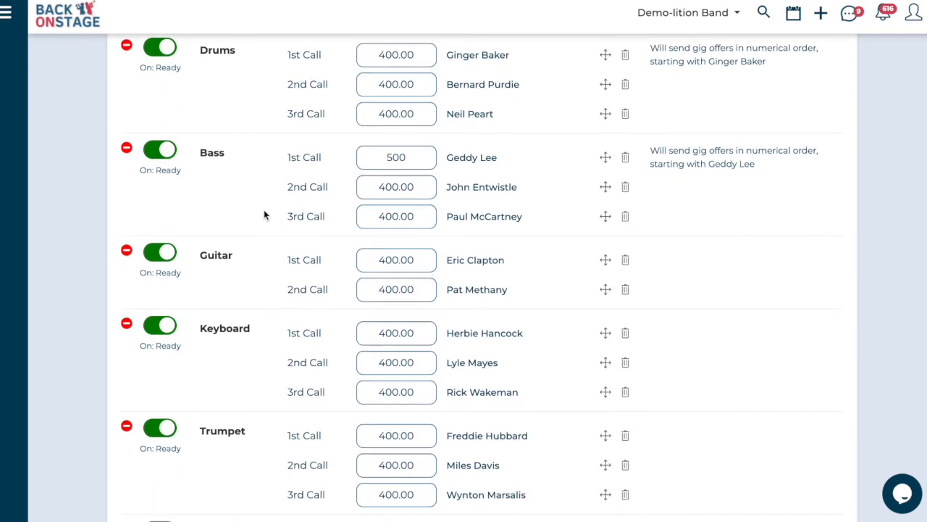
scroll(159, 254, "up", 3)
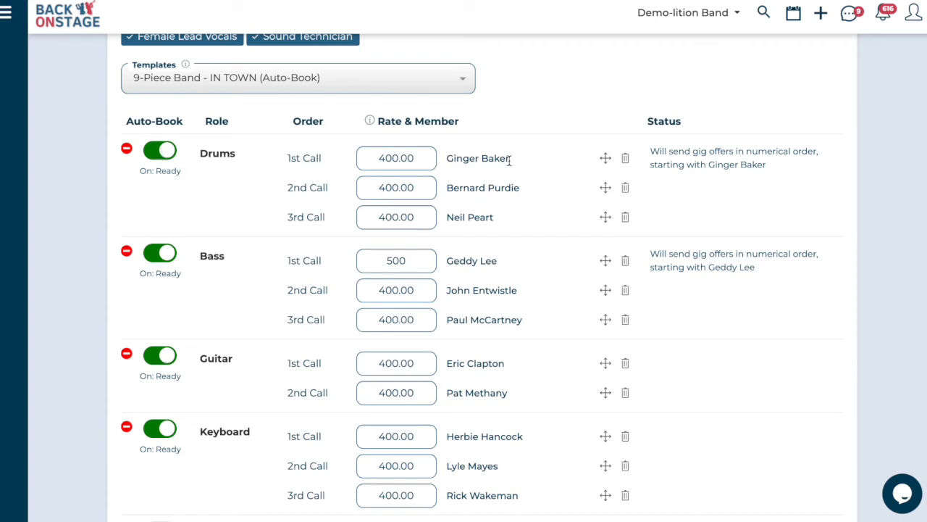
Step: Expand the Auto-Book Settings and examine how often gig offers are sent and when each offer expires
scroll(301, 200, "down", 15)
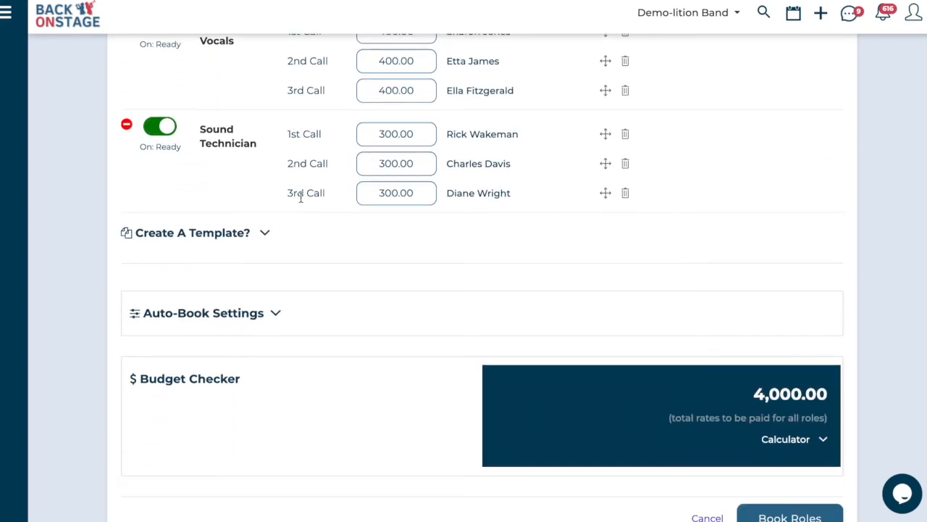
left_click(225, 316)
scroll(301, 316, "down", 2)
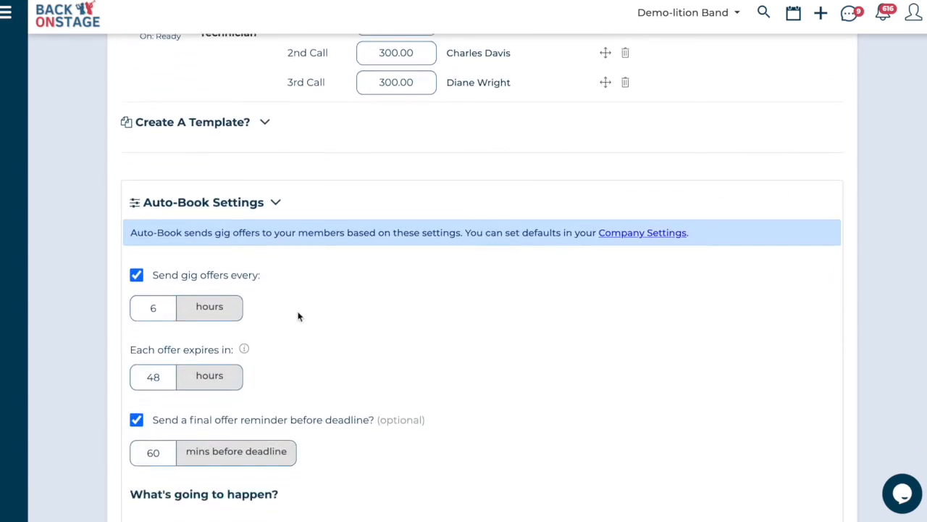
double_click(155, 308)
double_click(151, 377)
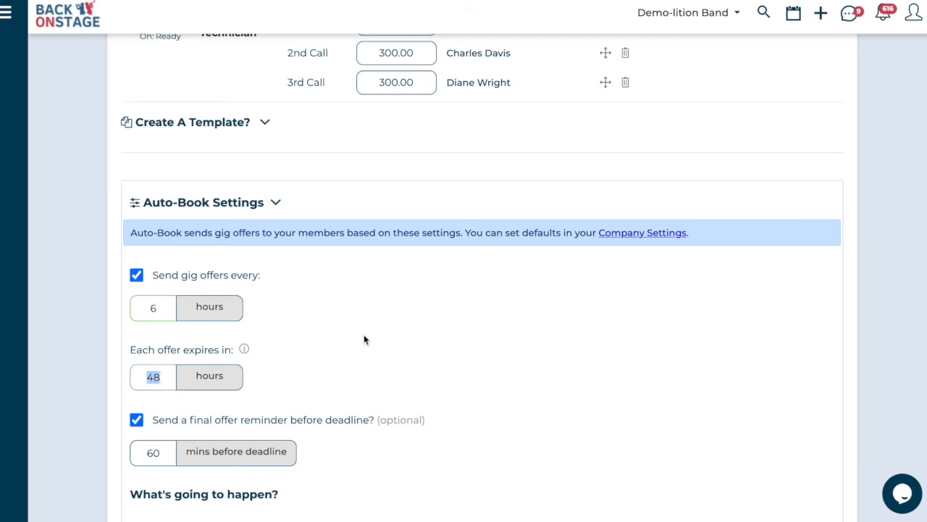
Step: Switch off Auto-Book for the Bass role in the Service 1 roster
scroll(364, 336, "up", 10)
scroll(364, 334, "up", 5)
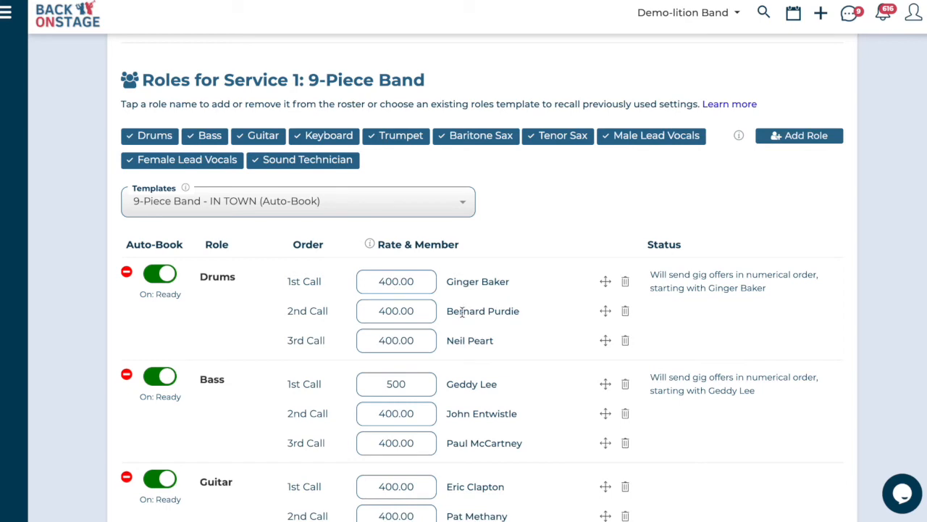
scroll(496, 304, "down", 3)
scroll(487, 268, "down", 1)
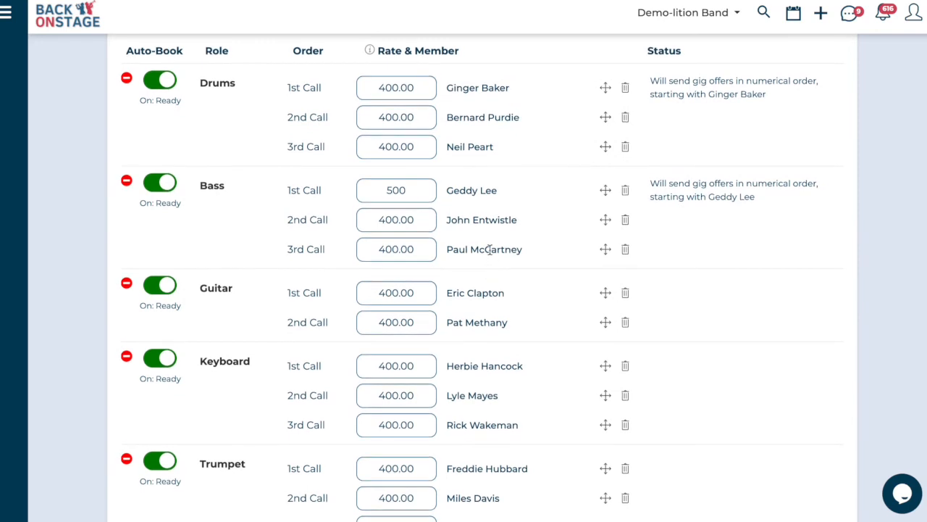
scroll(490, 249, "up", 1)
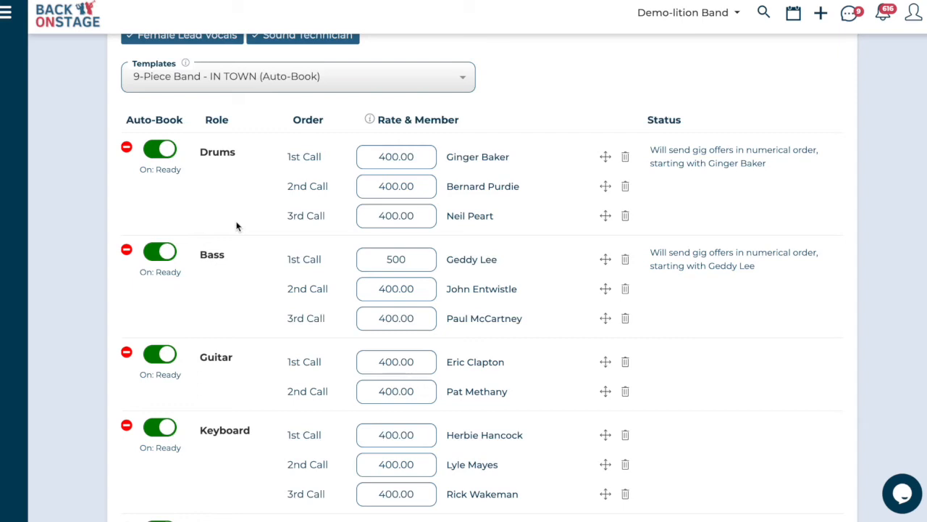
left_click(161, 253)
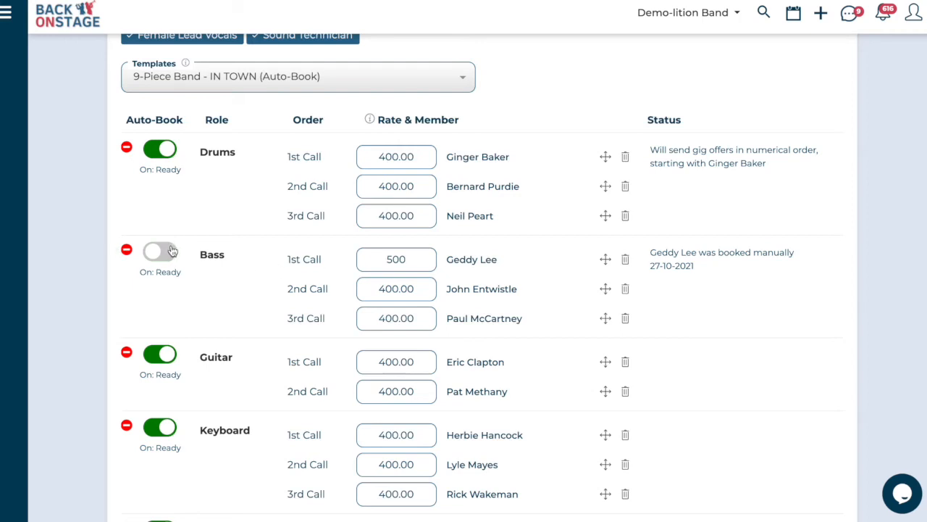
Step: Review the call orders and rates of the remaining roles and the 9-Piece Band service they belong to
scroll(510, 242, "down", 6)
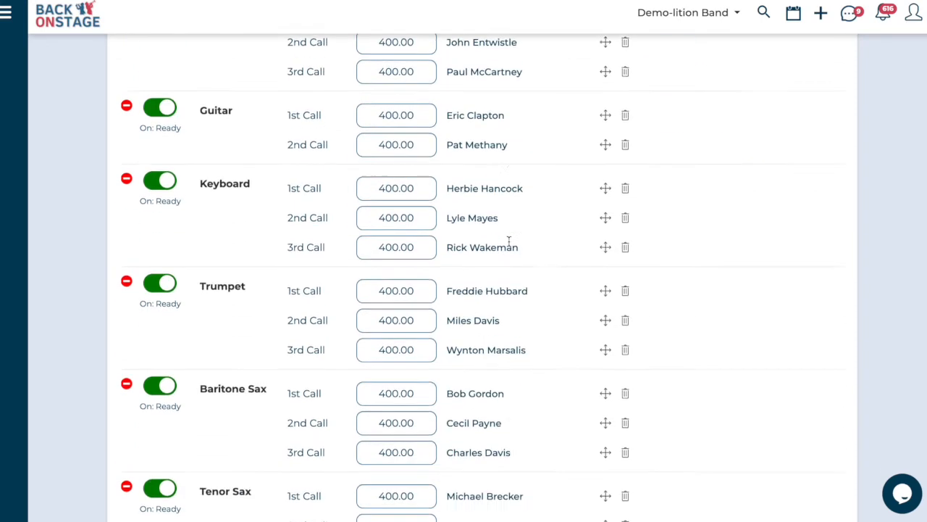
scroll(509, 247, "down", 4)
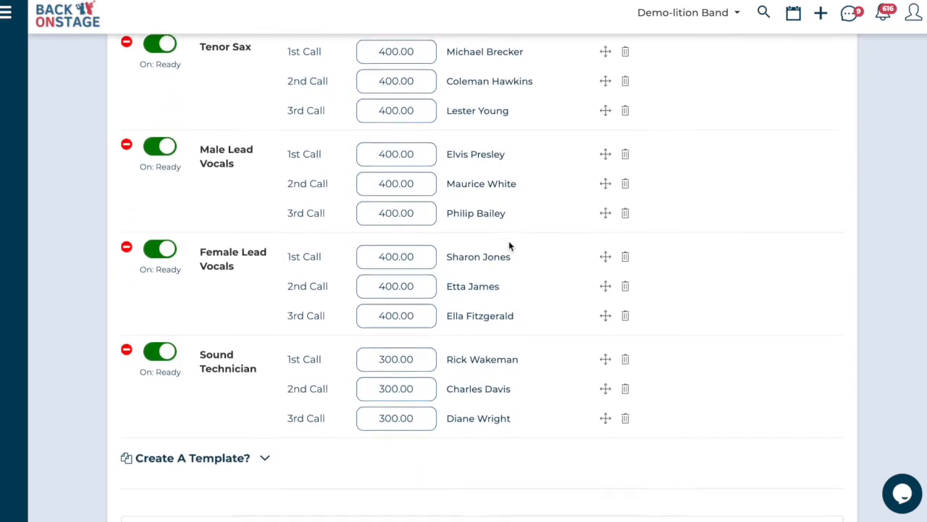
scroll(508, 246, "up", 2)
scroll(508, 246, "up", 9)
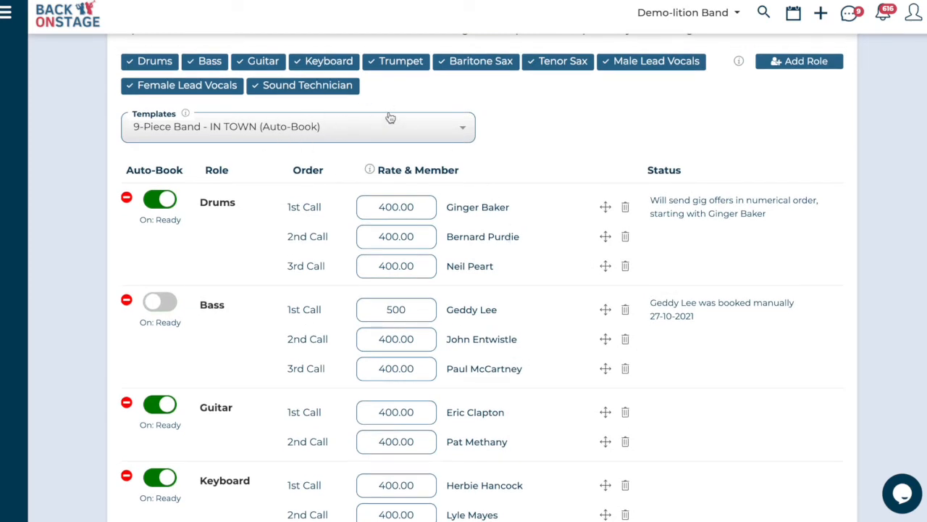
scroll(388, 117, "up", 1)
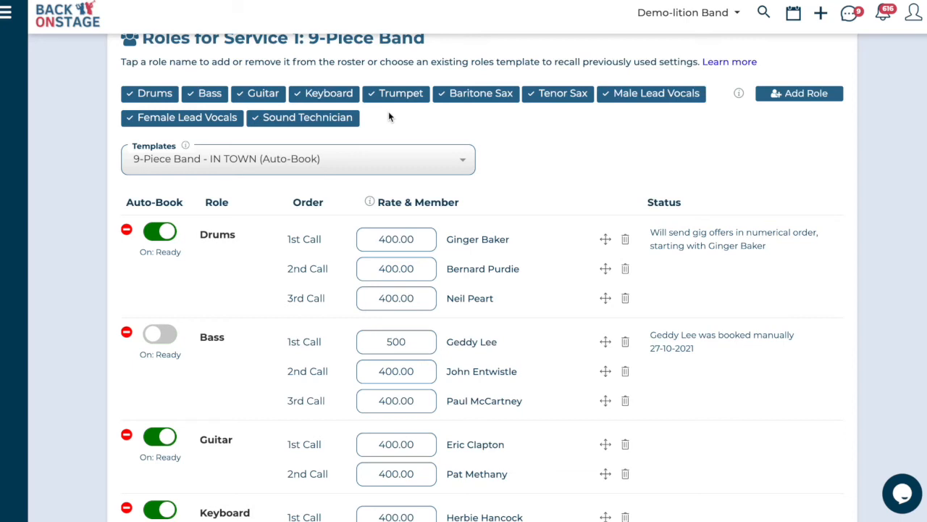
scroll(389, 116, "up", 1)
left_click_drag(306, 69, 434, 73)
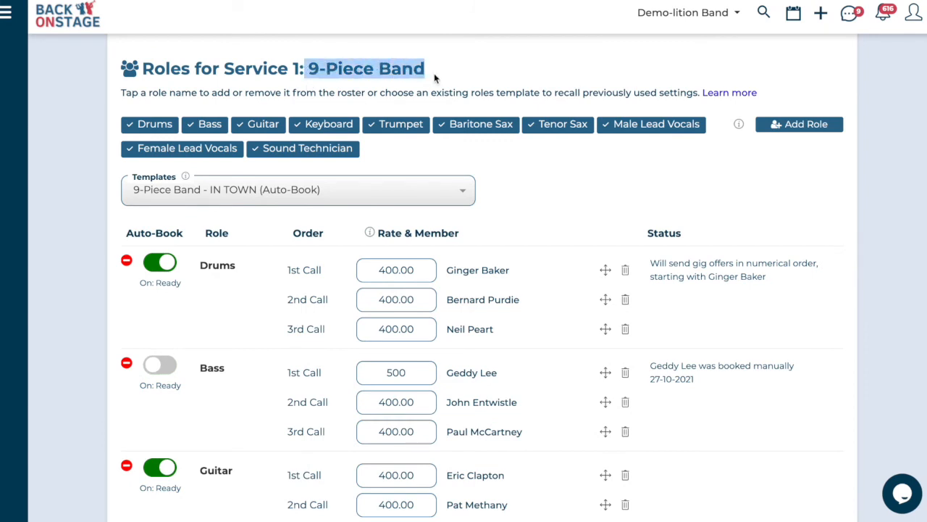
Step: Check which roles templates are available for the 9-Piece Band without choosing a different one
left_click(341, 195)
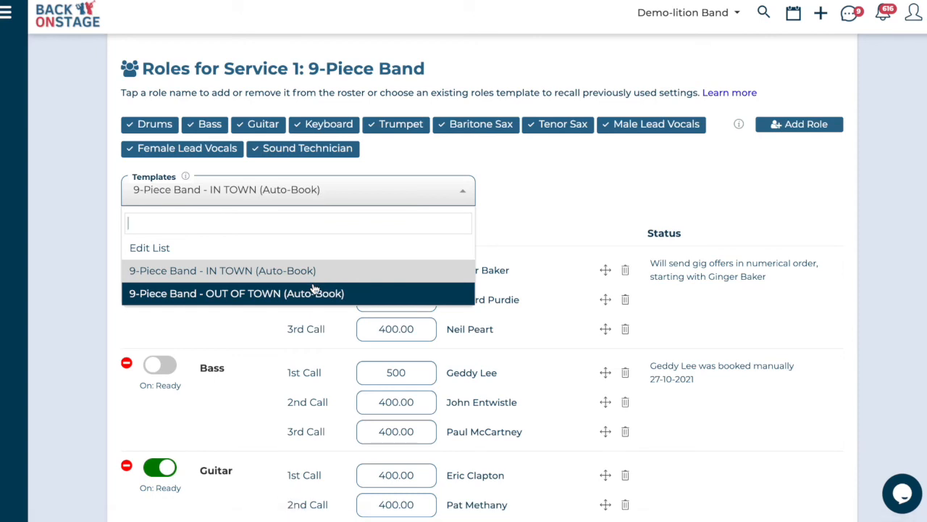
left_click(538, 239)
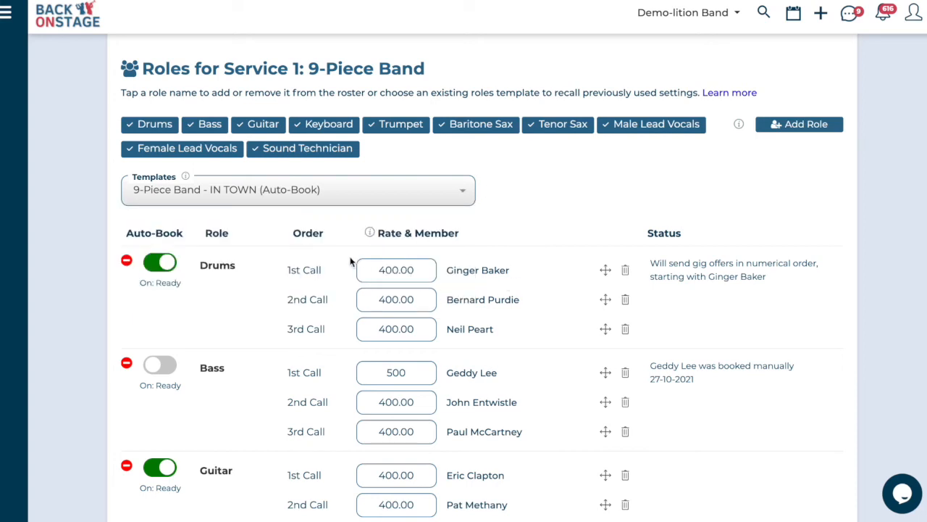
left_click(346, 201)
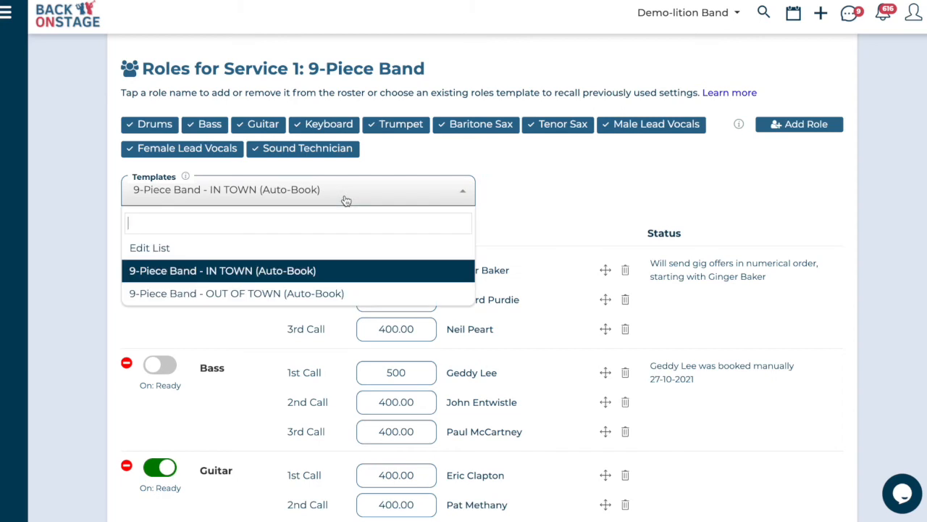
left_click(543, 189)
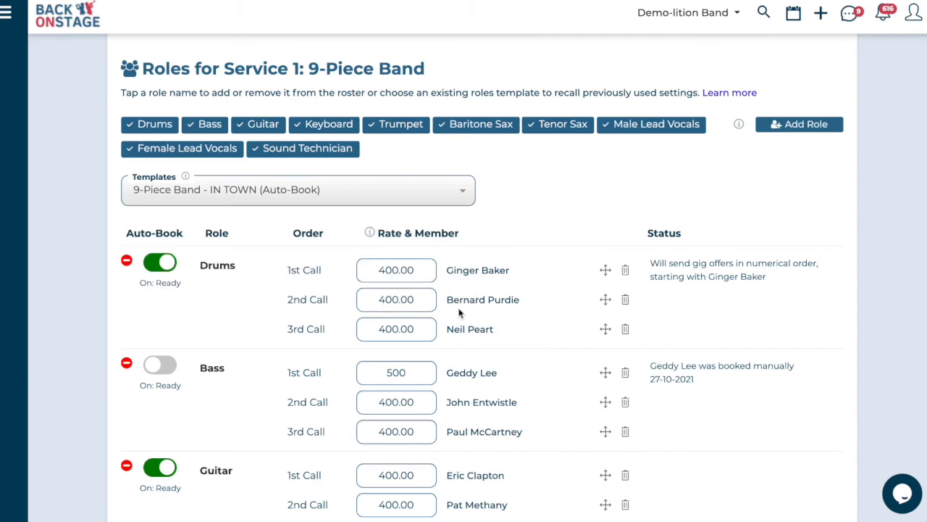
Step: Apply the roles template "9-Piece Band - OUT OF TOWN (Auto-Book)" to Service 1
scroll(461, 313, "down", 1)
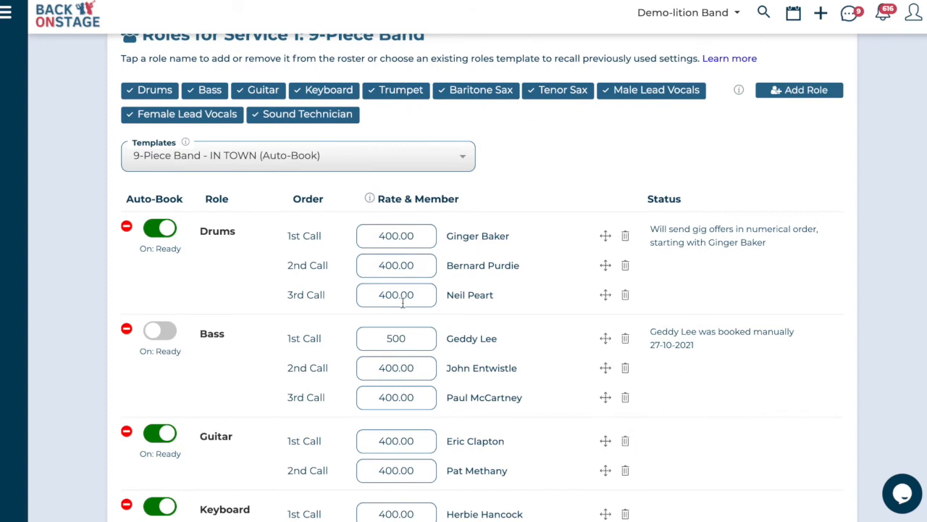
left_click(362, 157)
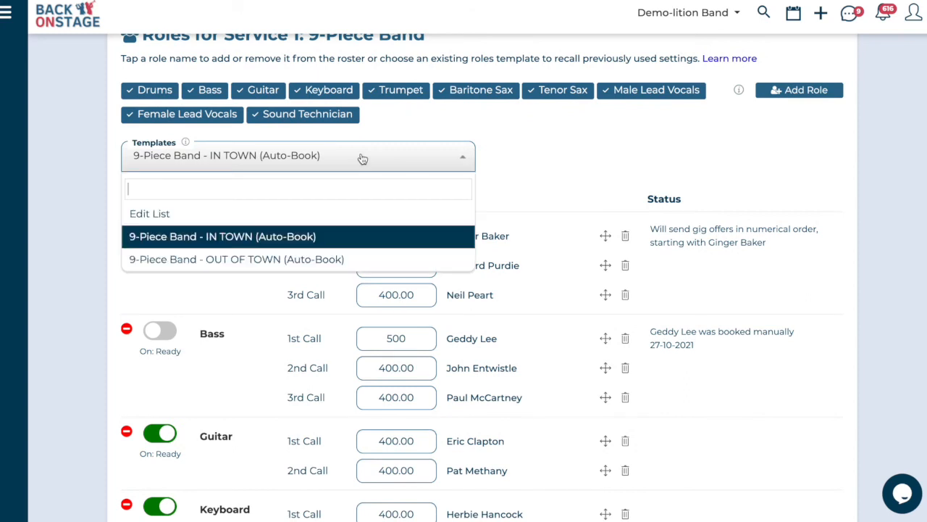
left_click(297, 261)
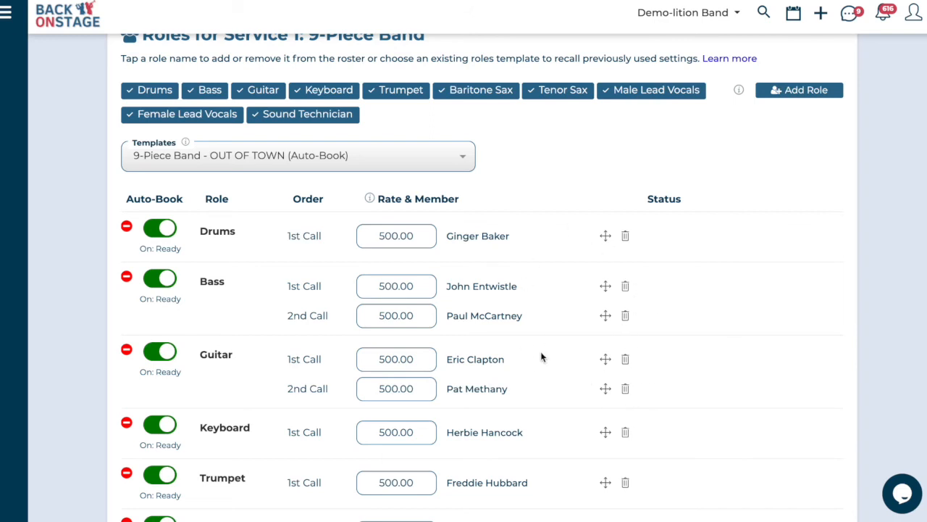
scroll(541, 356, "up", 1)
left_click_drag(303, 88, 427, 88)
left_click(515, 225)
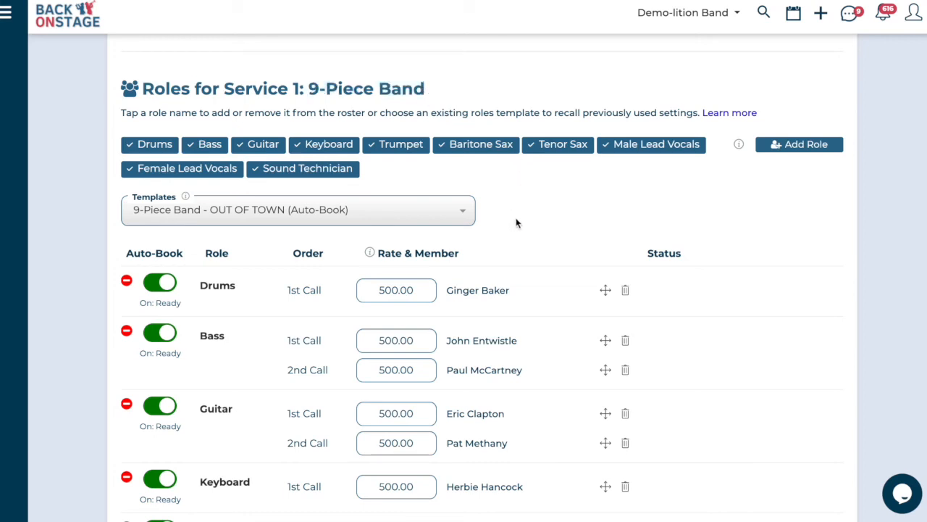
Step: Book the Service 1 roles with the applied out-of-town roster and return to the booking's section overview
scroll(516, 224, "down", 2)
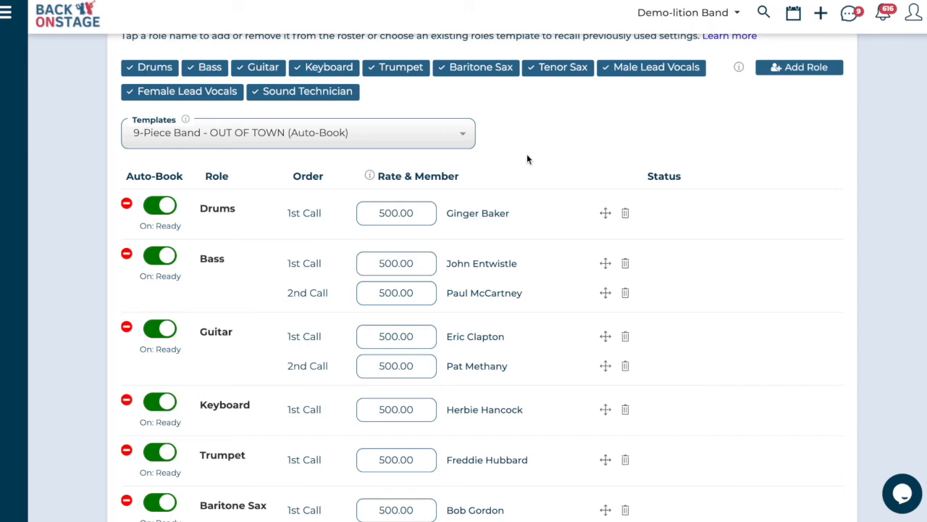
scroll(527, 156, "down", 10)
scroll(527, 159, "down", 10)
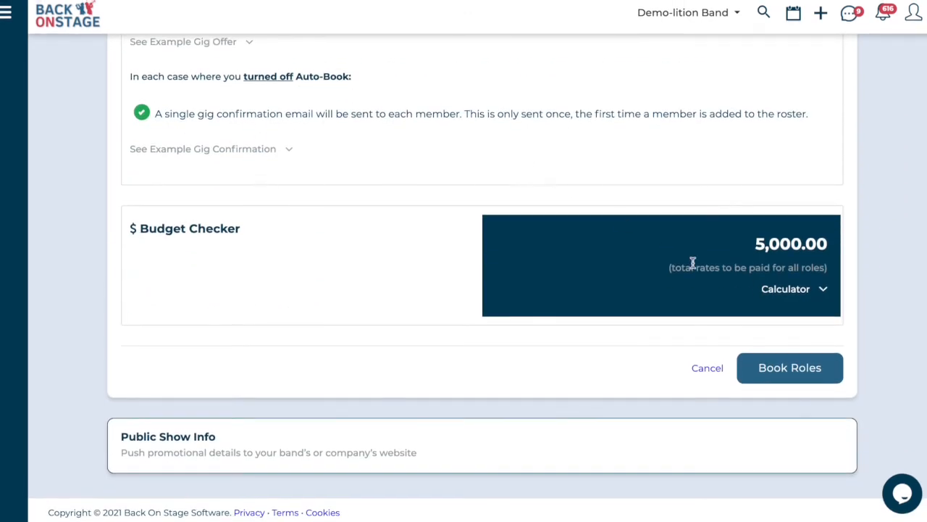
left_click(777, 372)
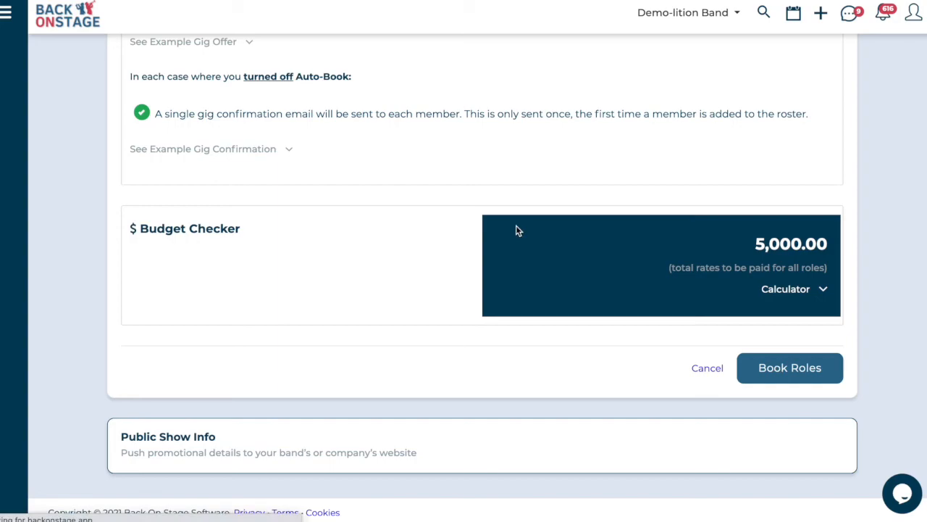
scroll(468, 162, "down", 3)
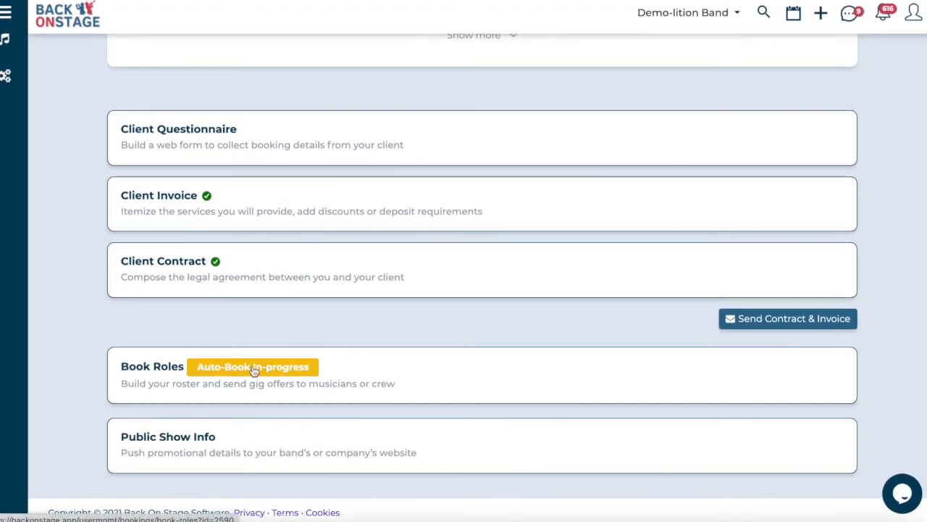
Step: Return to the T And S Wedding booking page and check the status of each band role
scroll(363, 349, "up", 3)
left_click(512, 107)
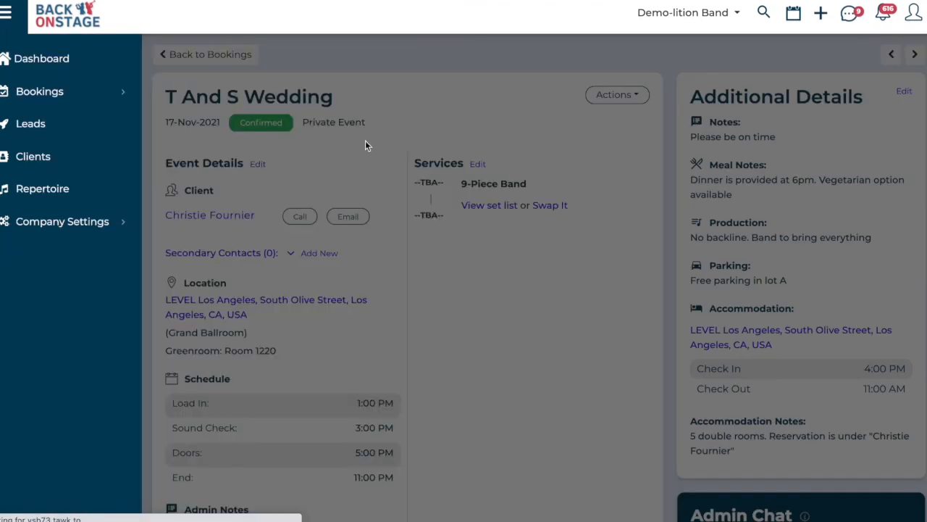
scroll(366, 141, "down", 3)
scroll(366, 141, "down", 4)
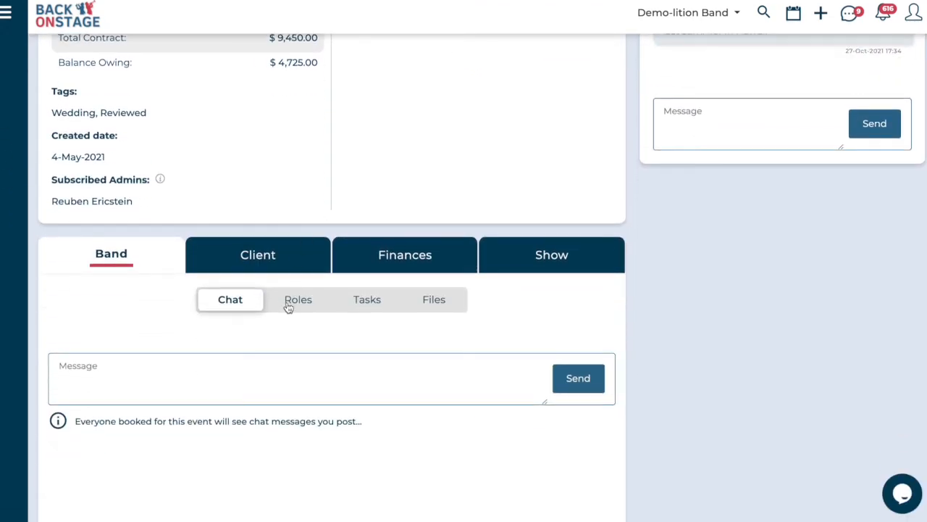
left_click(297, 300)
scroll(318, 339, "down", 3)
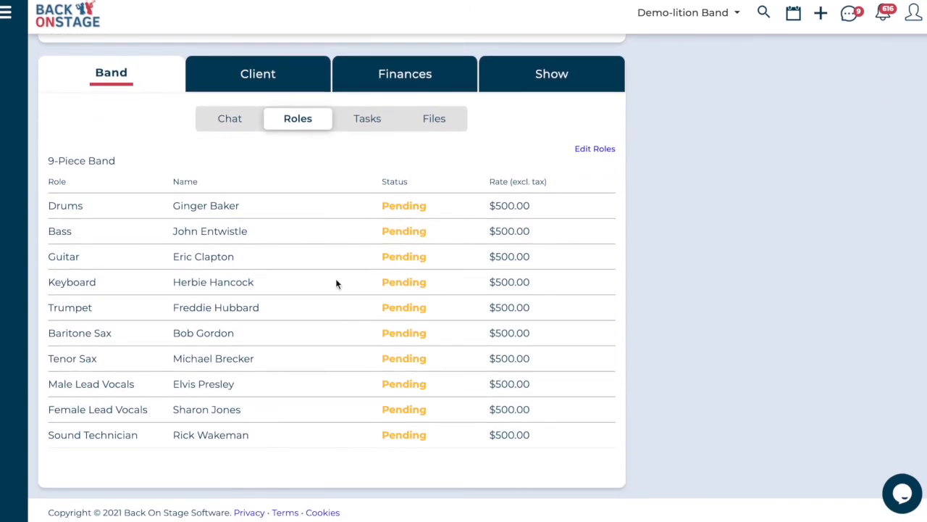
double_click(409, 435)
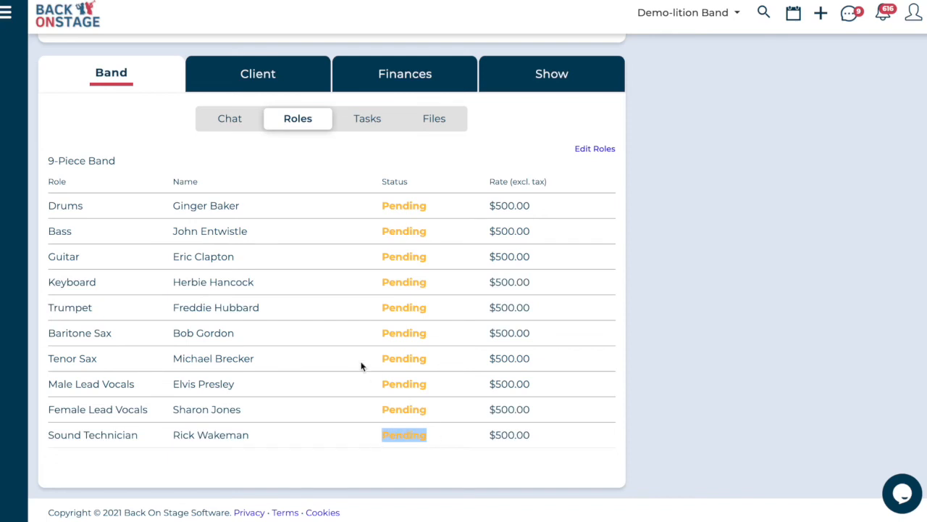
Step: Open the set list of the 9-Piece Band service from the T And S Wedding booking
scroll(361, 367, "up", 5)
scroll(361, 367, "up", 5)
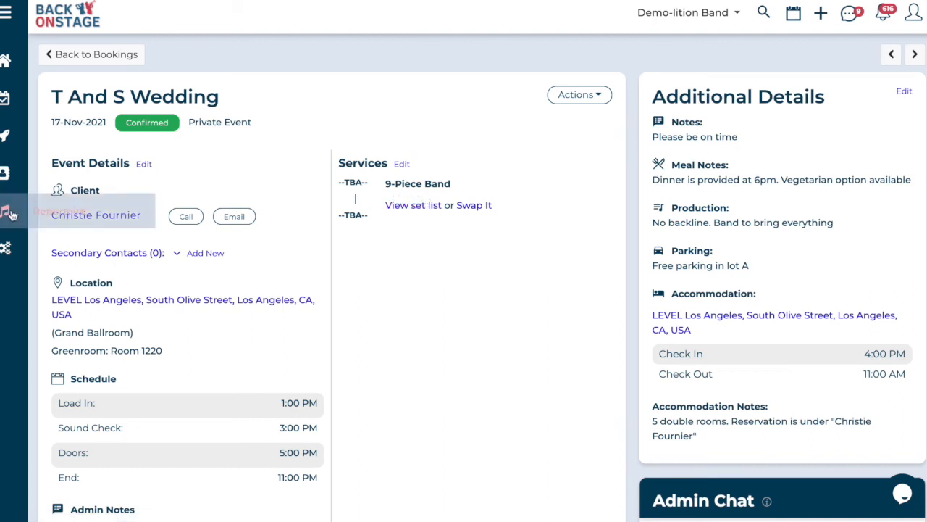
left_click(415, 209)
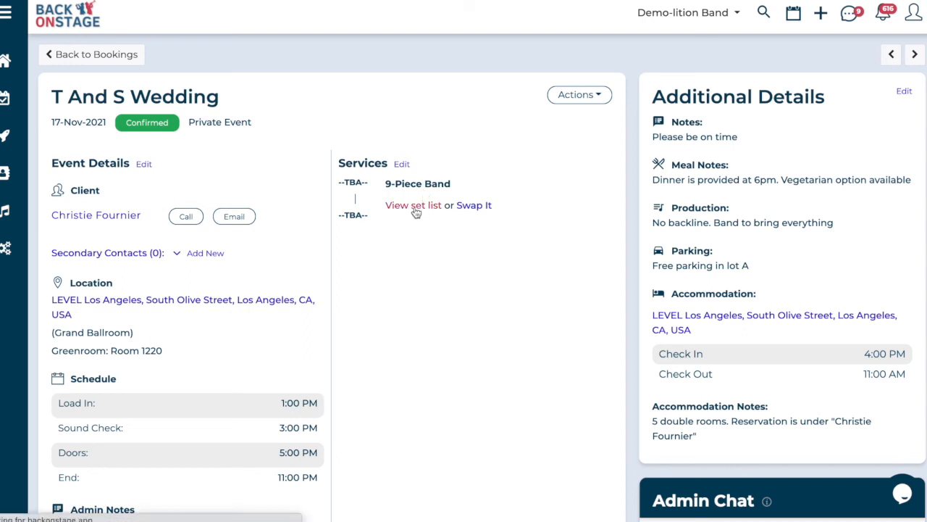
left_click(415, 211)
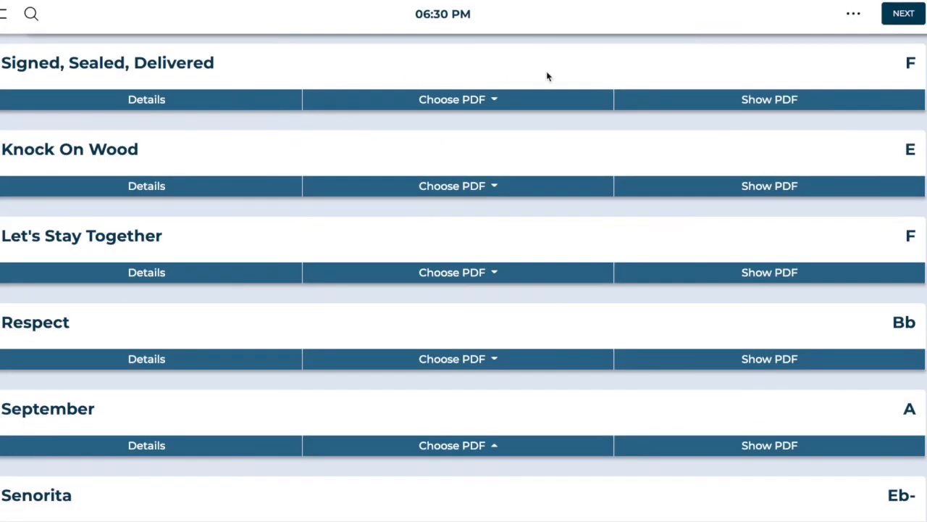
scroll(619, 77, "down", 3)
scroll(619, 77, "up", 3)
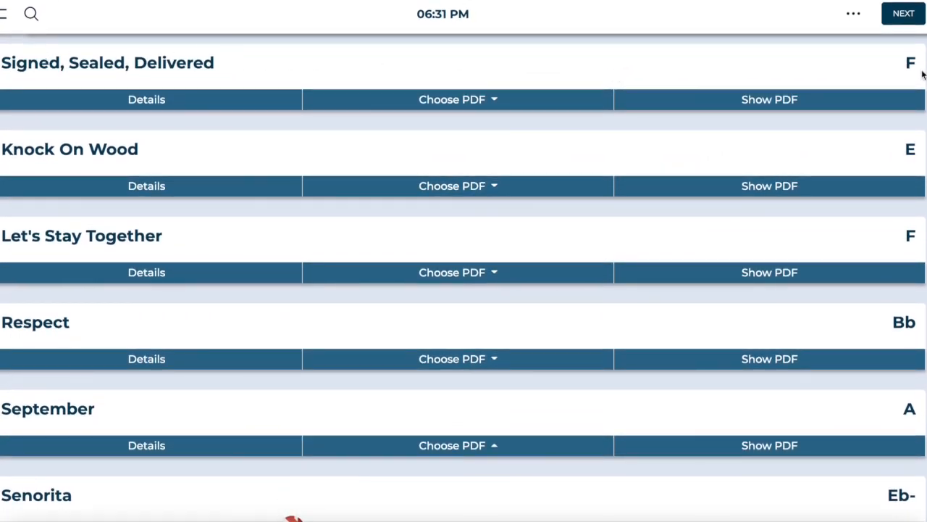
Step: Set the set list's display filter to show Vocalist(s), Tempo and Length for each song
left_click(853, 13)
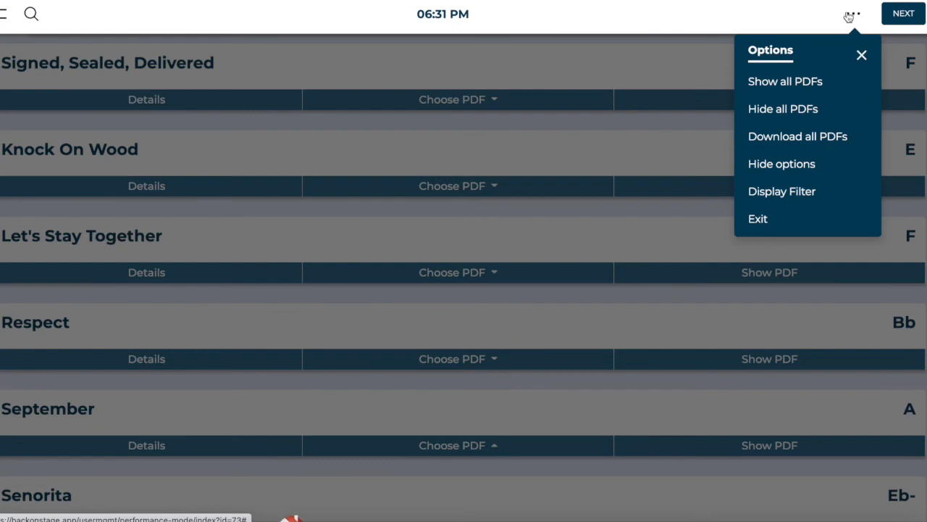
left_click(781, 194)
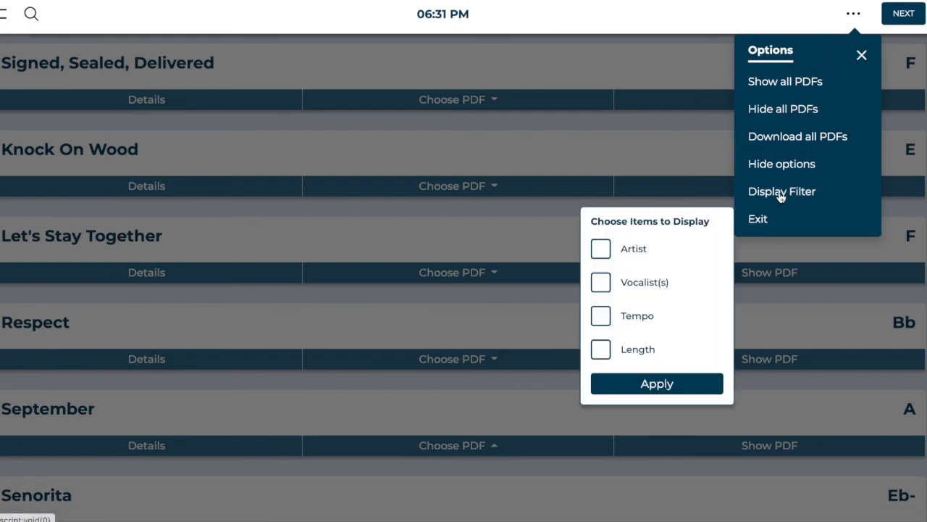
left_click(602, 286)
left_click(600, 321)
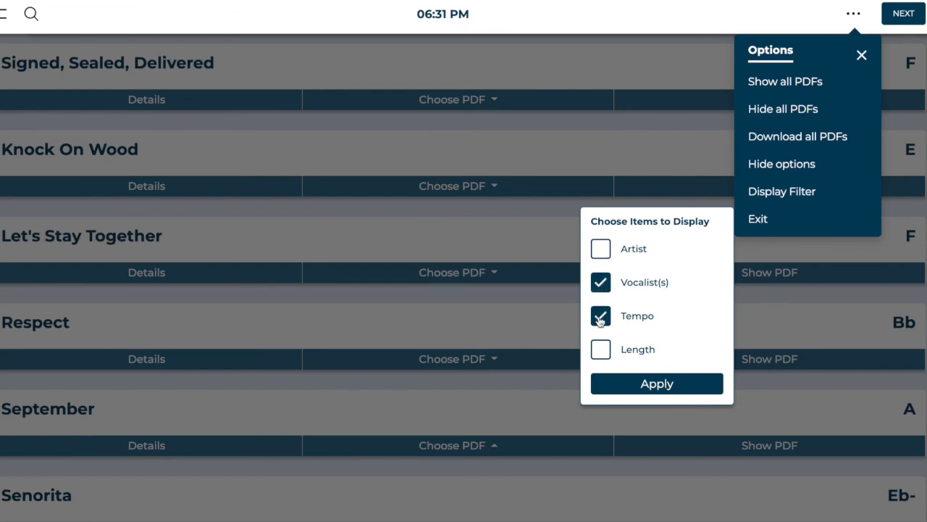
left_click(602, 358)
left_click(655, 386)
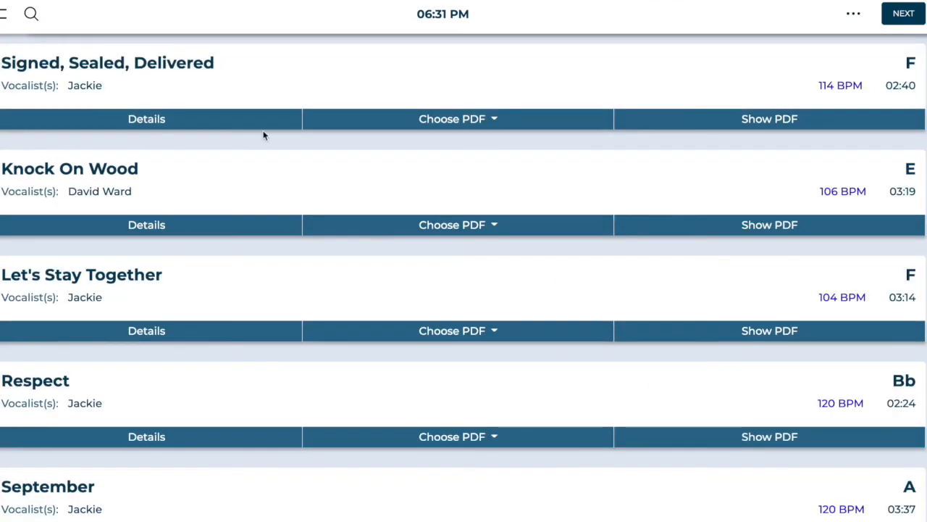
Step: Check the vocalists of the first two songs, and play and stop the tempo click for "Signed, Sealed, Delivered"
left_click_drag(104, 85, 70, 85)
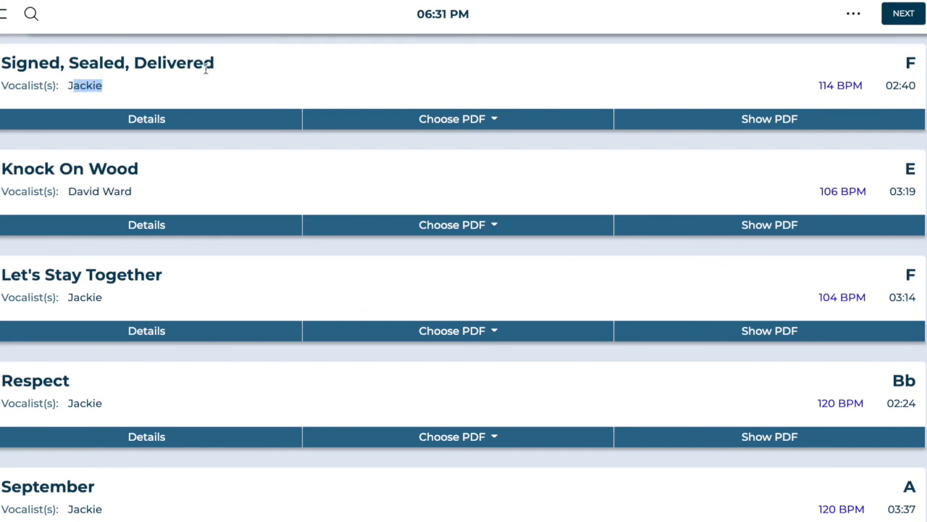
left_click_drag(136, 198, 81, 192)
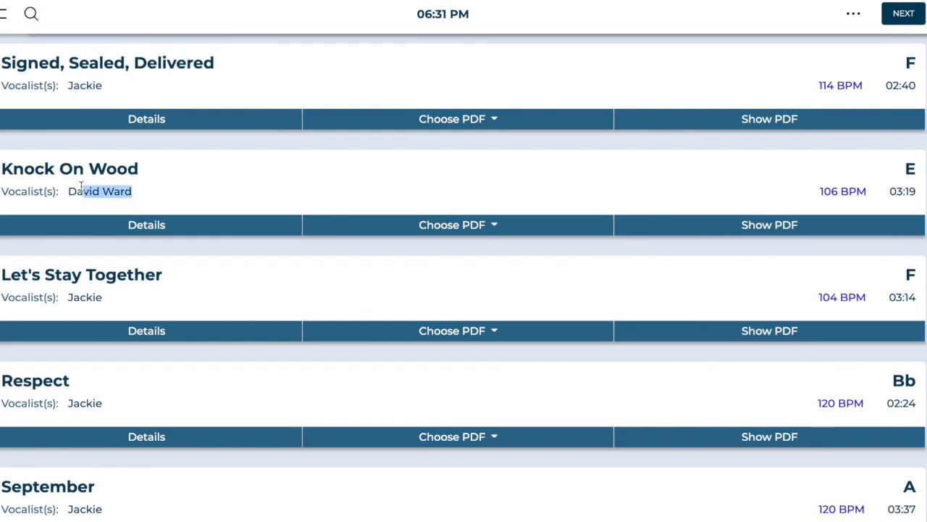
left_click(383, 193)
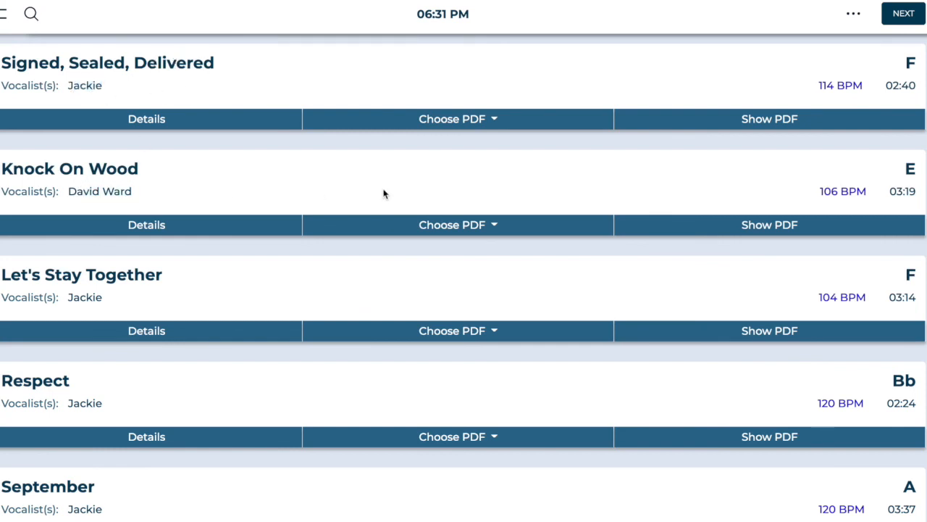
left_click(834, 87)
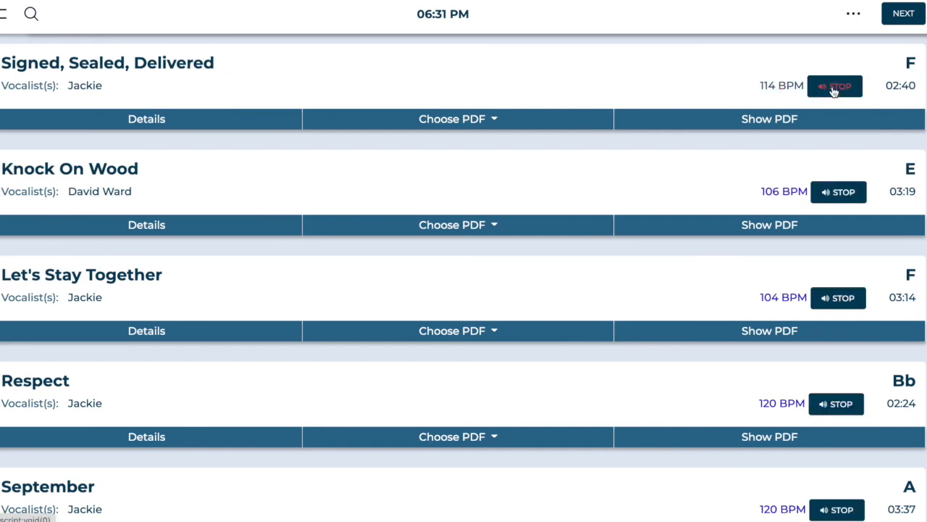
left_click(834, 88)
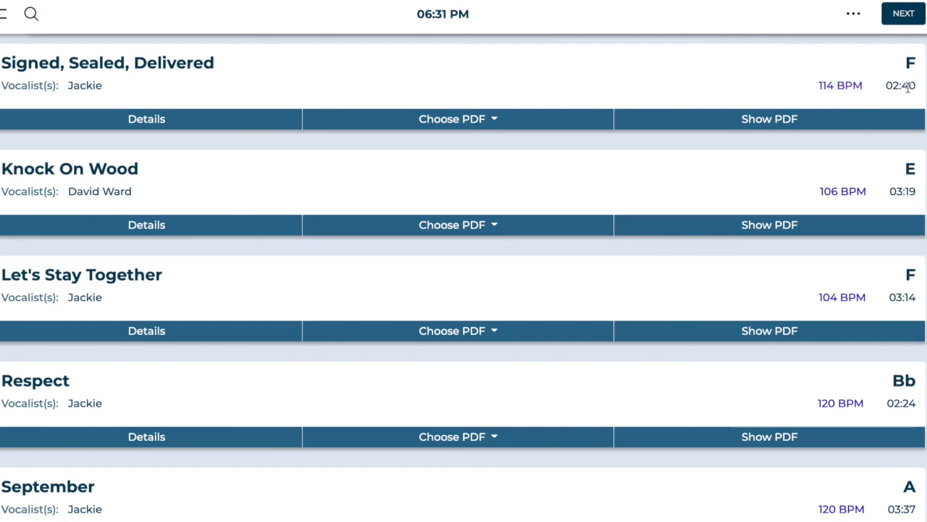
Step: Review the song details of "Signed, Sealed, Delivered", including its audio file and instrument charts, and close them
left_click(148, 121)
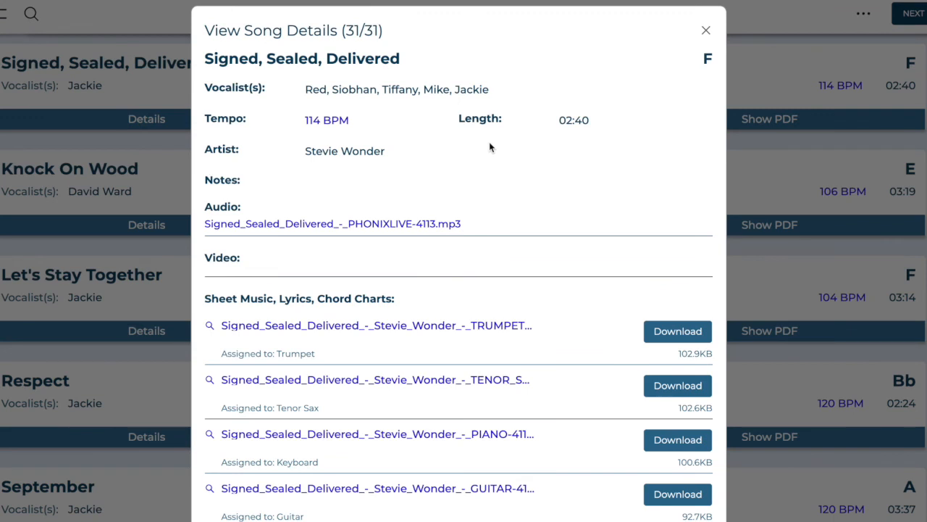
scroll(489, 147, "down", 3)
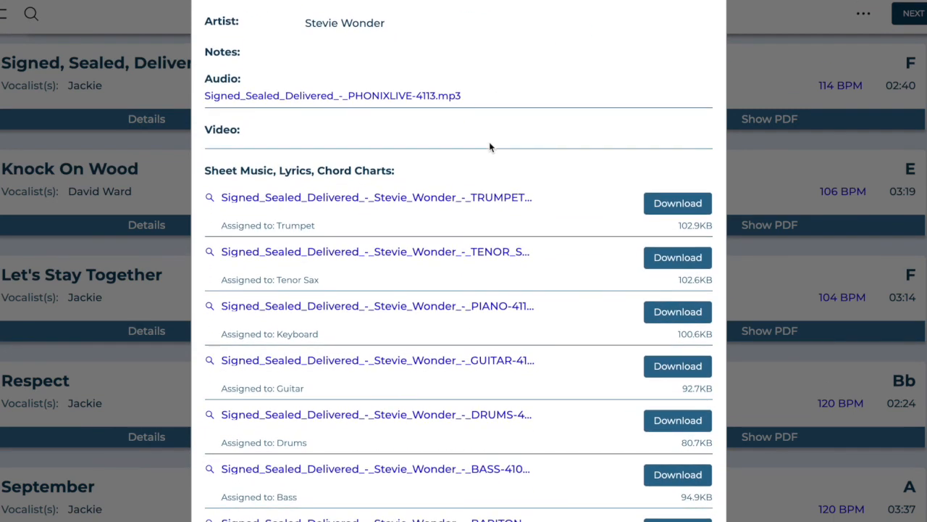
scroll(489, 147, "up", 3)
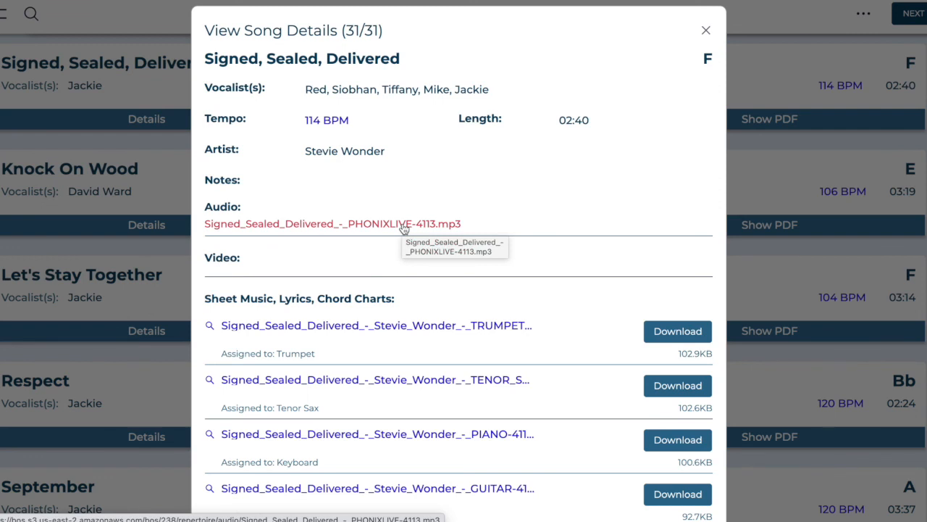
scroll(545, 335, "down", 1)
scroll(543, 332, "down", 2)
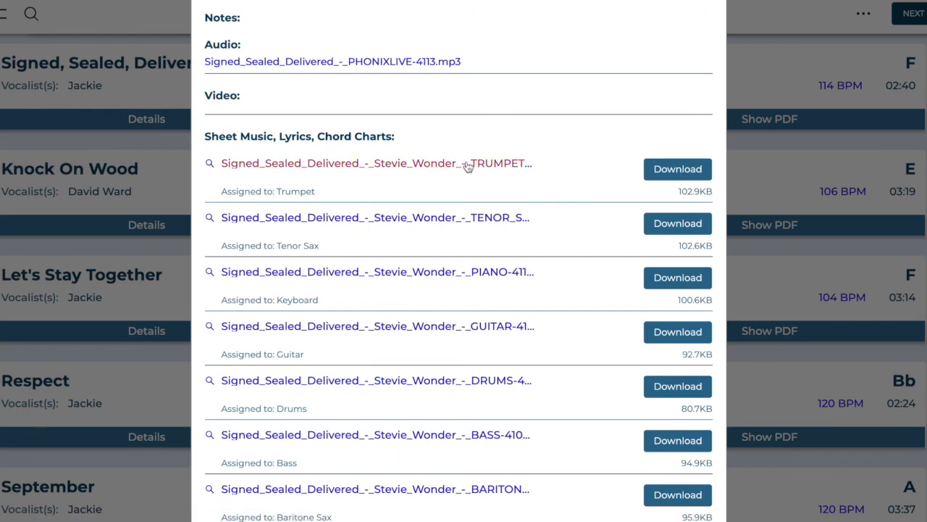
scroll(560, 166, "up", 3)
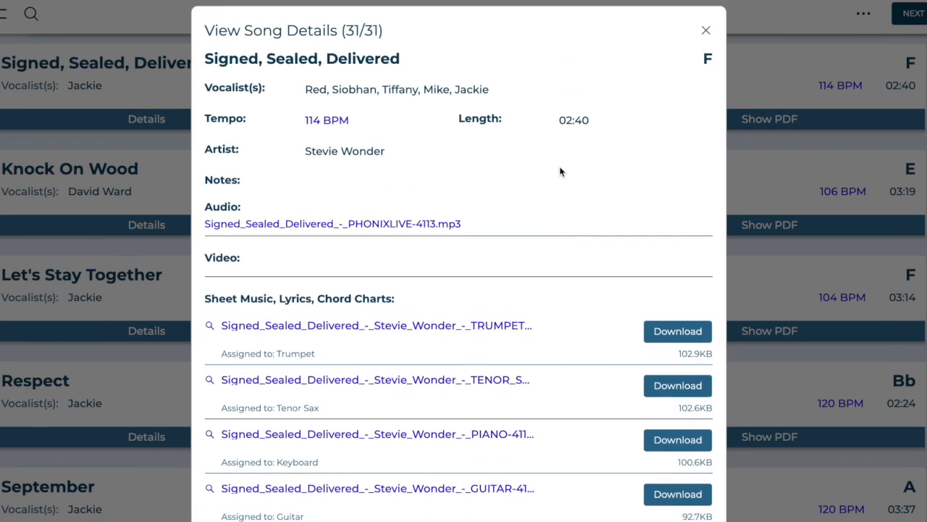
left_click(707, 31)
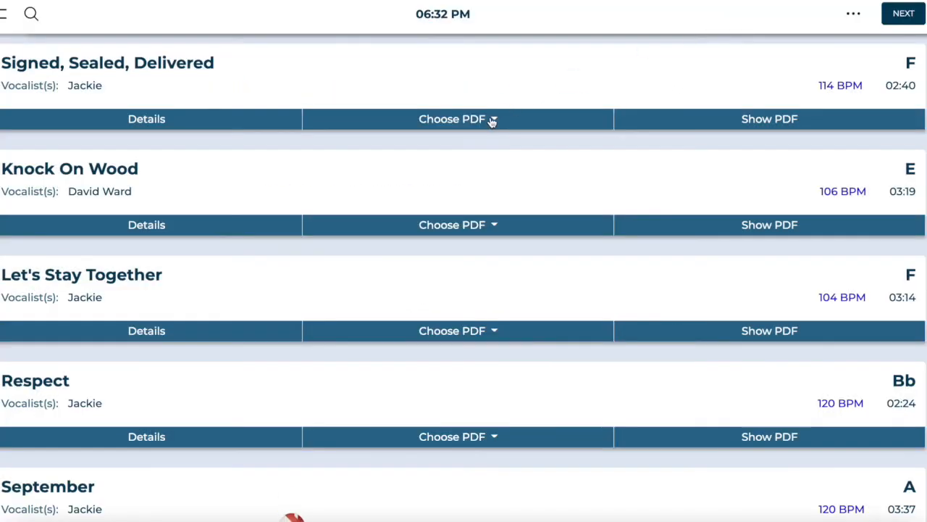
Step: Display the trumpet PDF chart for "Signed, Sealed, Delivered" in the set list and look through it
left_click(492, 120)
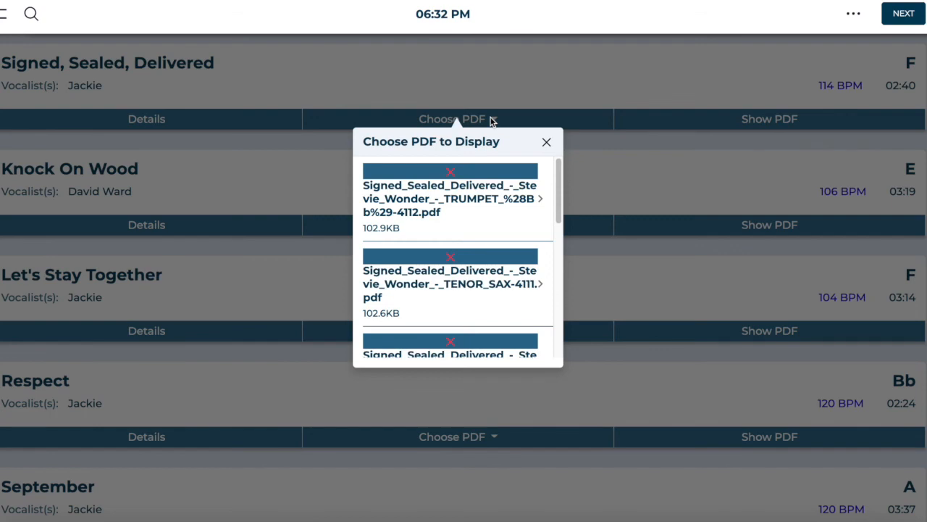
left_click(469, 204)
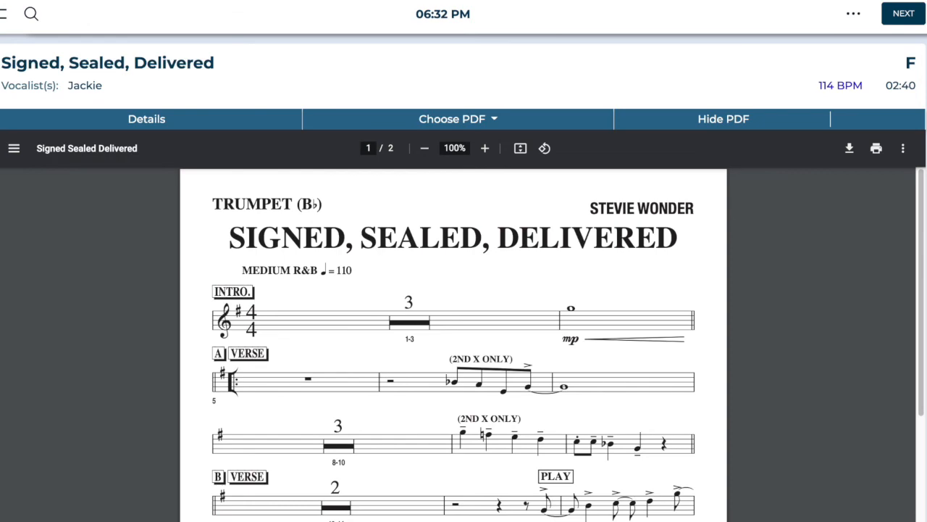
scroll(464, 289, "down", 5)
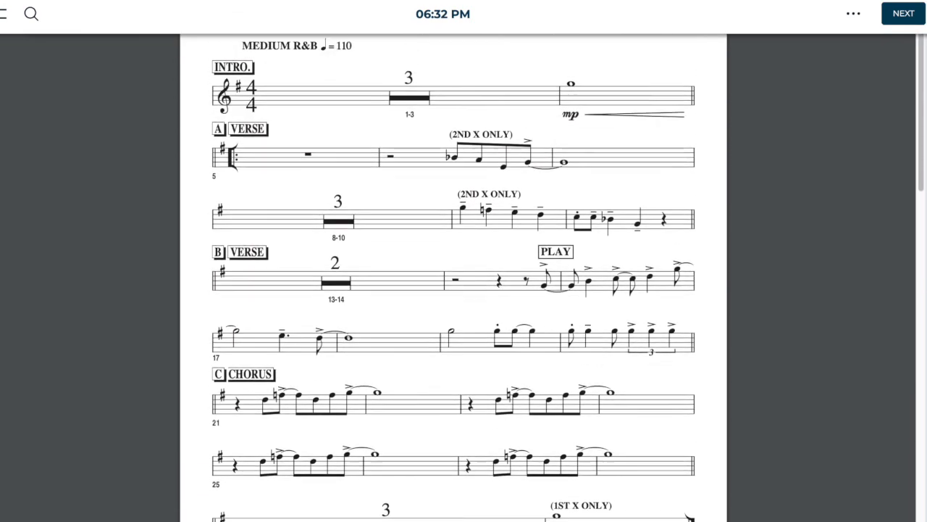
scroll(464, 290, "up", 4)
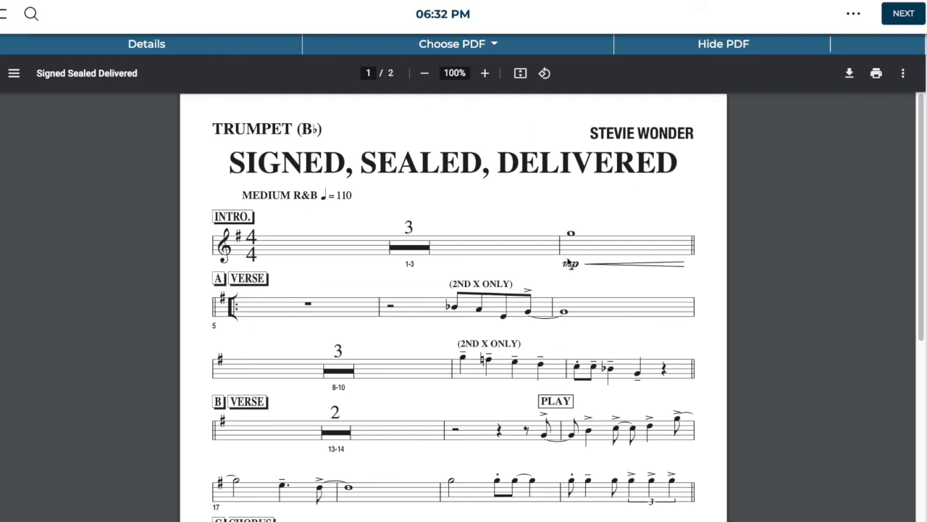
scroll(518, 257, "up", 1)
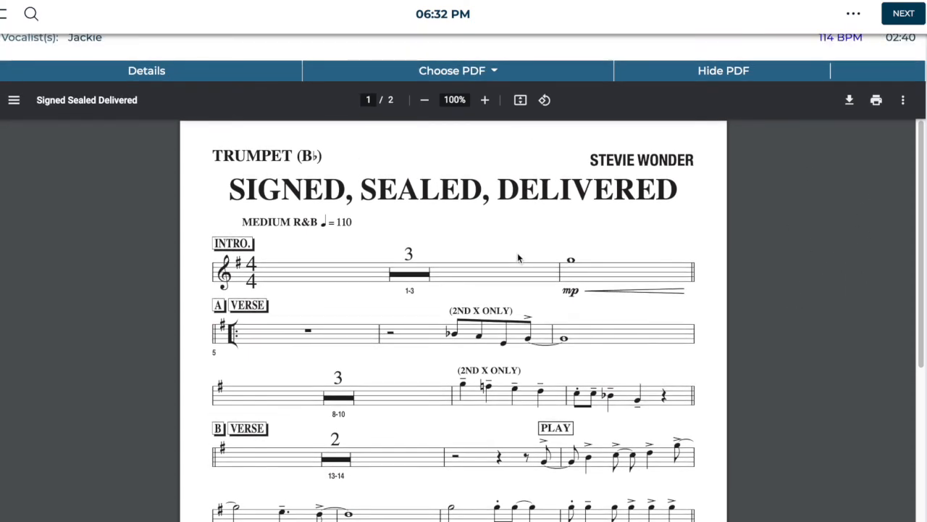
scroll(518, 258, "up", 2)
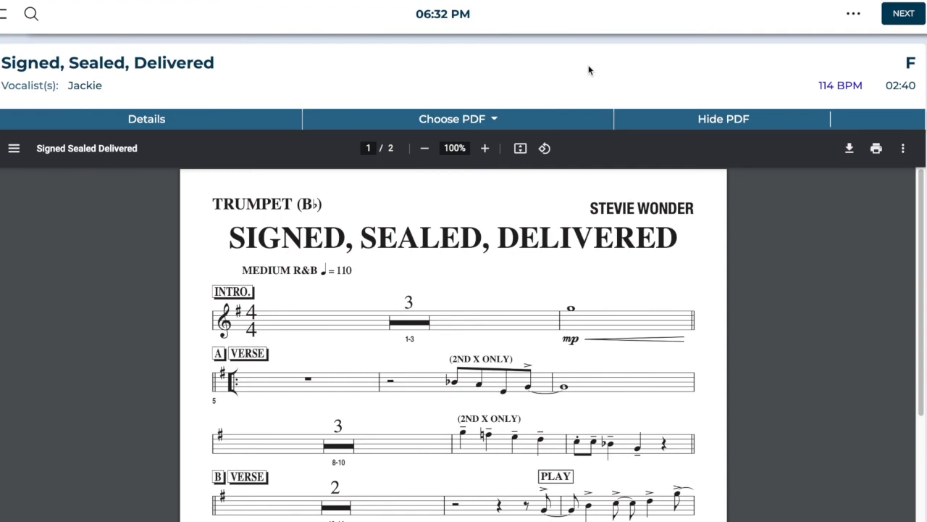
Step: Leave the set list view and open the band's repertoire at the Music Library
left_click(480, 117)
left_click(855, 14)
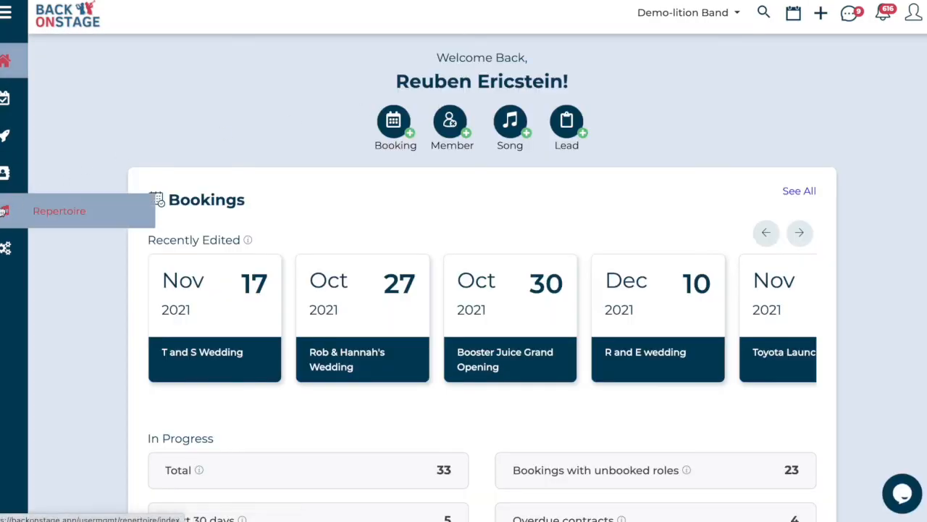
left_click(5, 211)
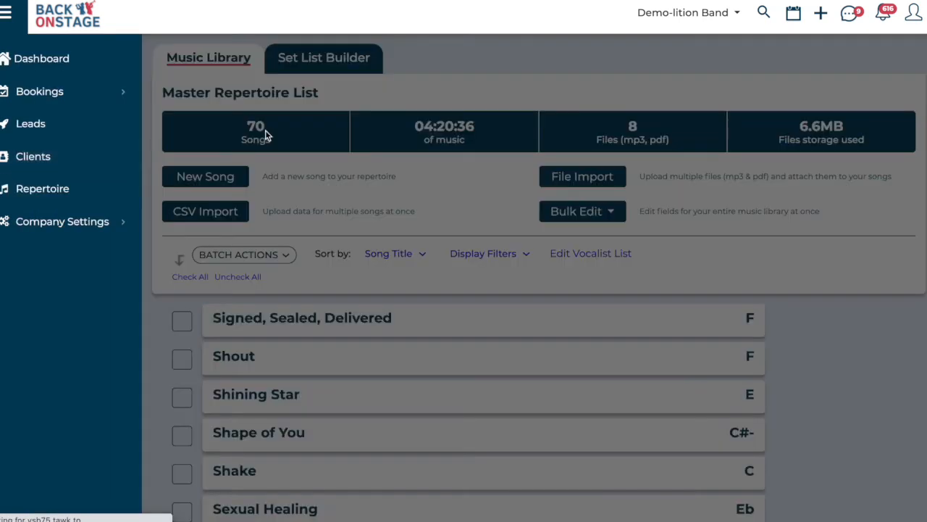
Step: Open a blank new song form in the Music Library, review its detail, audio, video and sheet music fields, and close it without saving
scroll(403, 168, "down", 1)
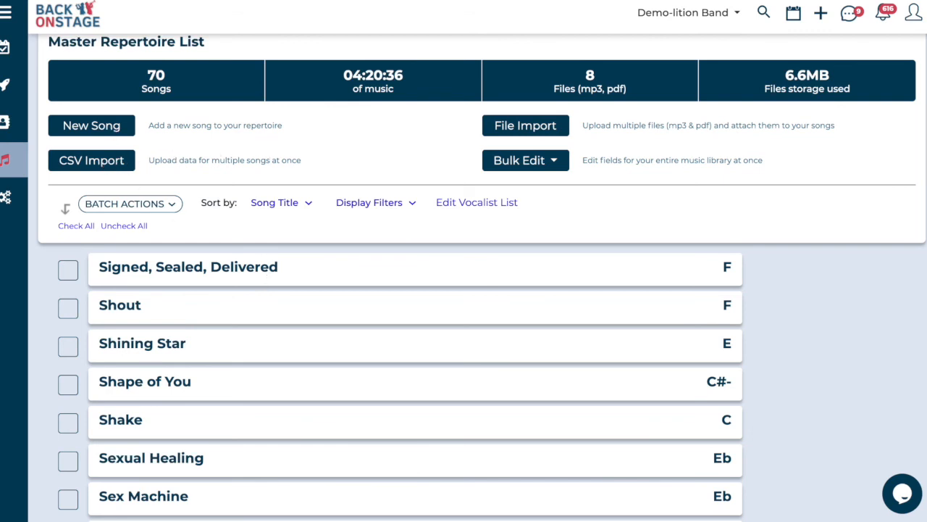
left_click(130, 127)
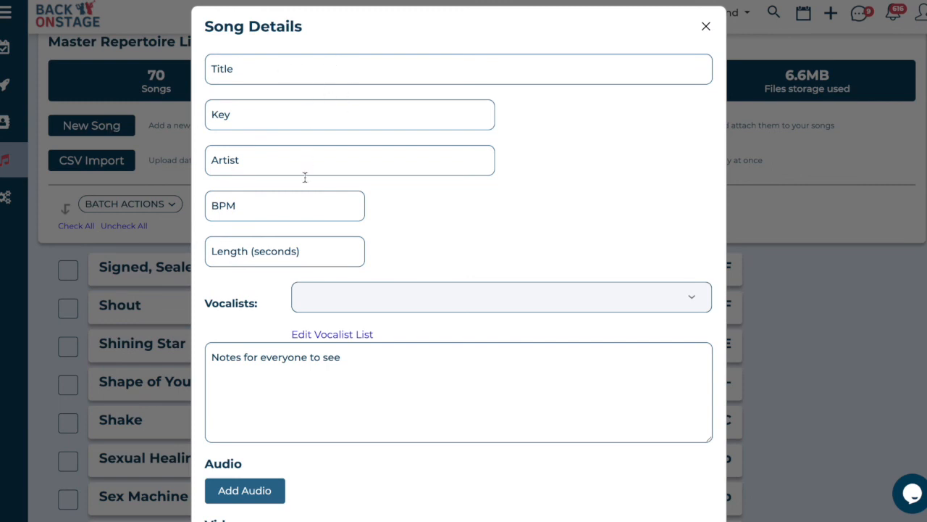
scroll(366, 250, "down", 1)
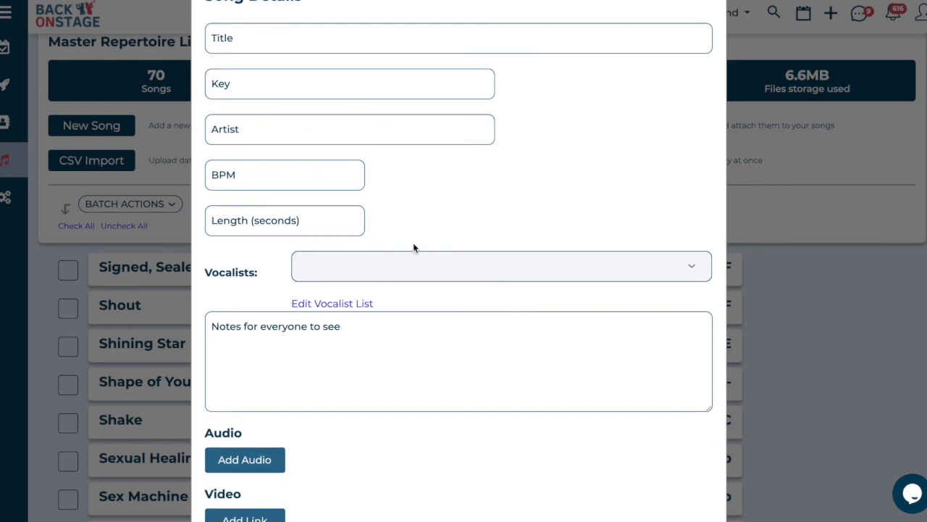
scroll(414, 249, "down", 2)
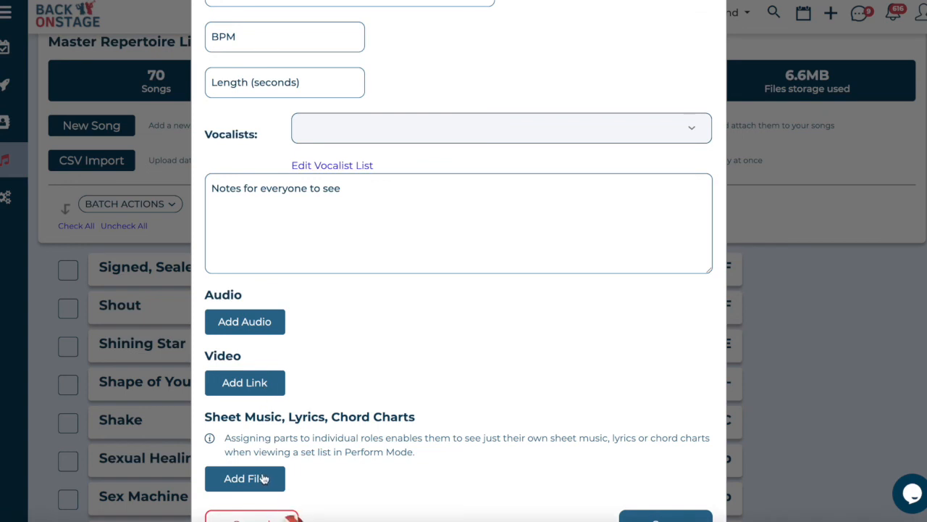
scroll(585, 294, "down", 1)
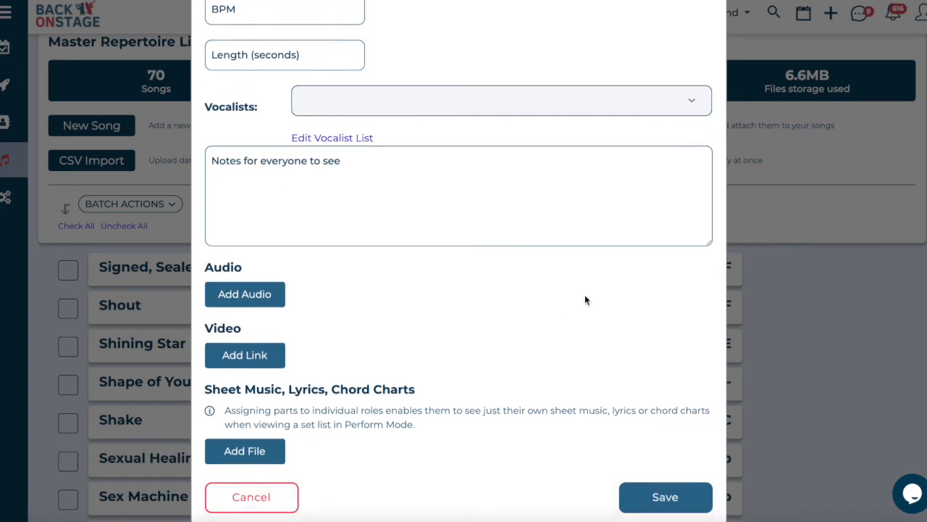
left_click(825, 288)
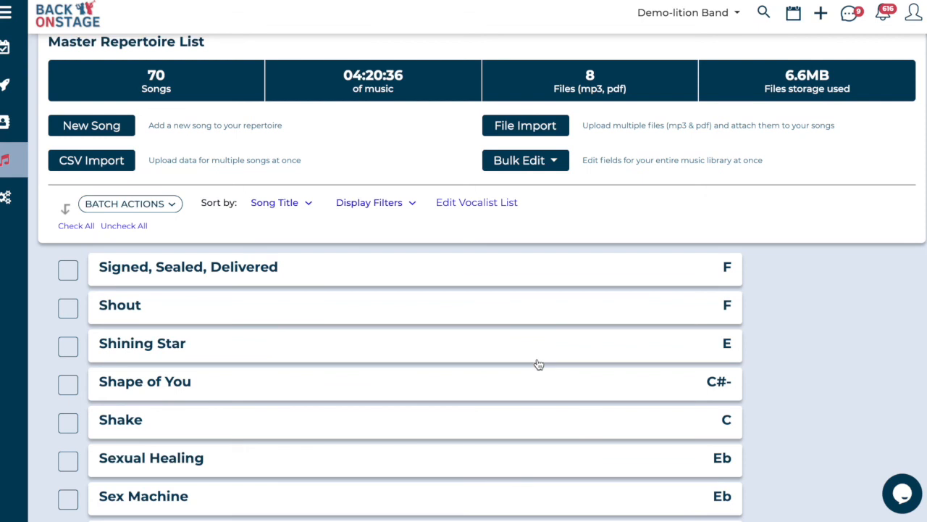
Step: Look through the songs in the master repertoire list and open the Set List Builder
scroll(483, 311, "down", 2)
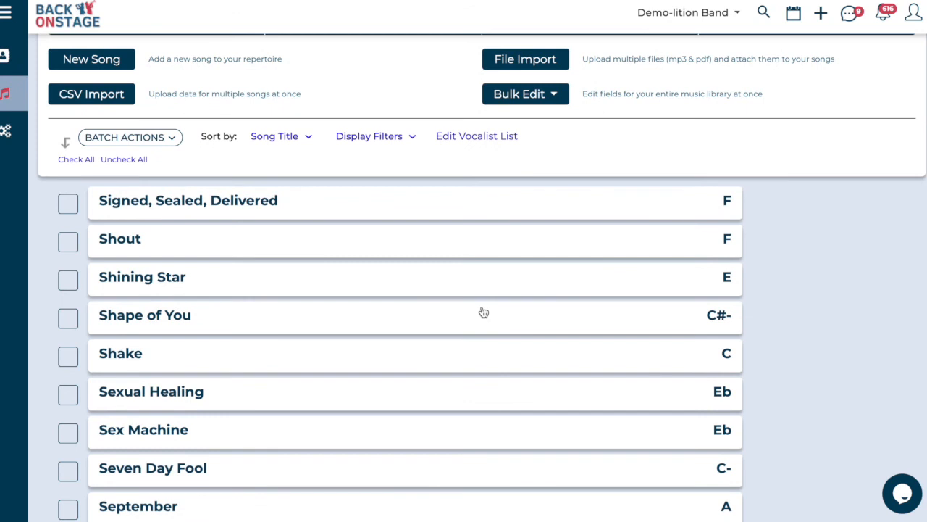
scroll(484, 311, "up", 3)
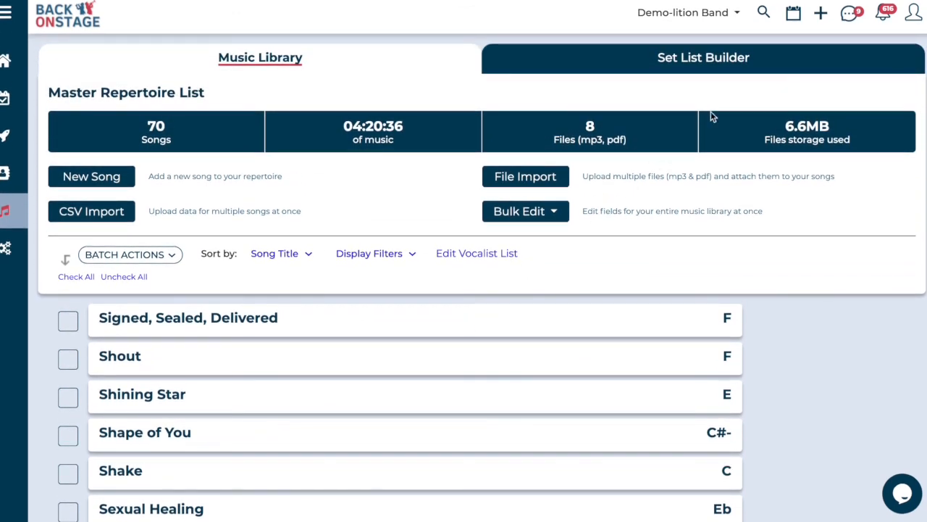
left_click(709, 60)
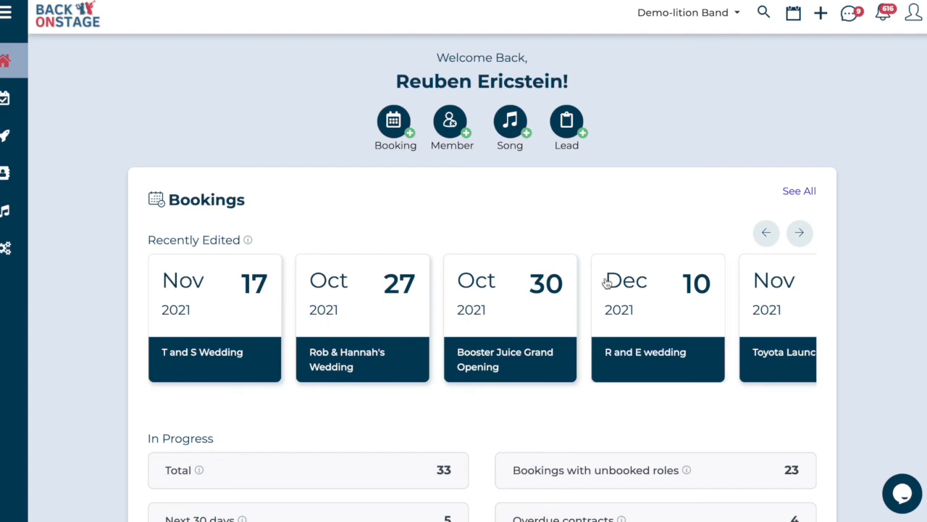
Step: Open the live chat message form from the dashboard and close it again
left_click(913, 507)
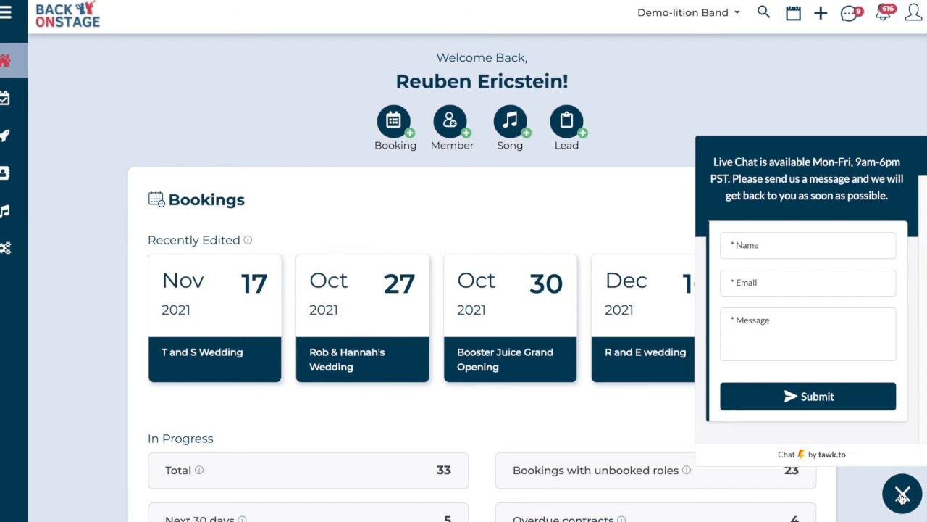
left_click(902, 494)
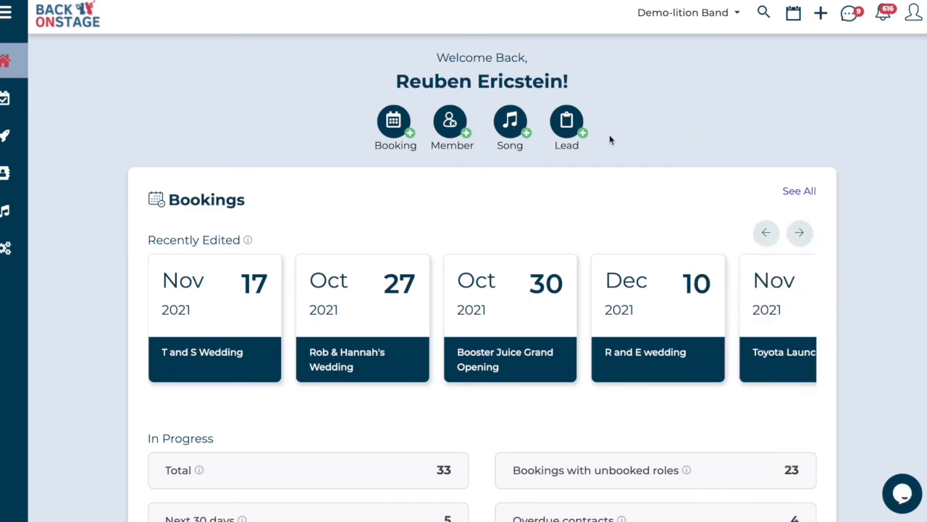